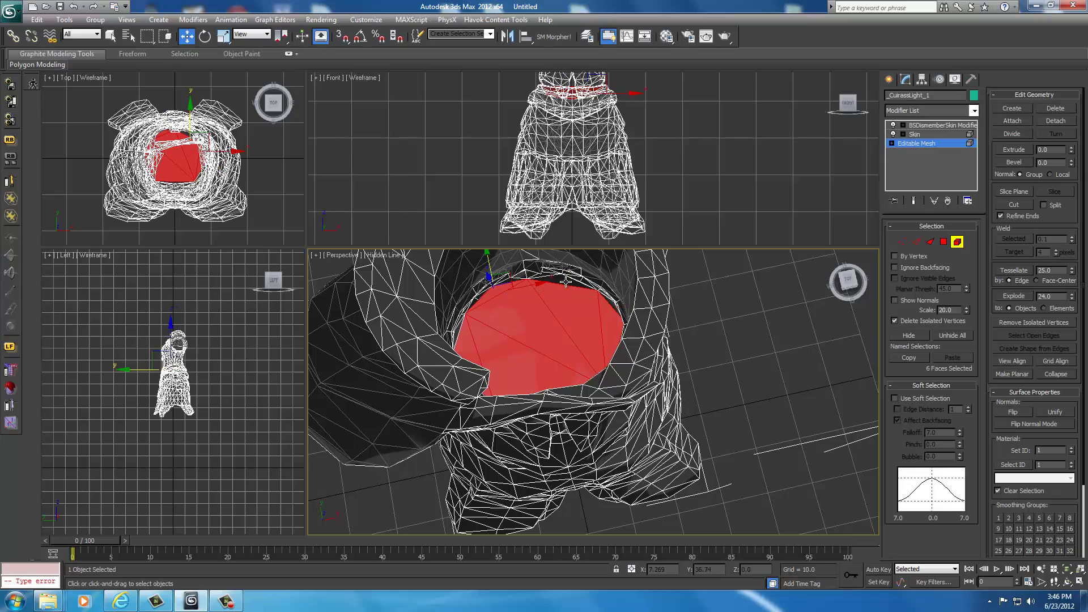
Step: Add a thin face to the red face selection, then orbit around to the torso's back to check it
{"action": "middle_click_drag", "start_coordinate": [790, 295], "coordinate": [708, 339], "text": "alt"}
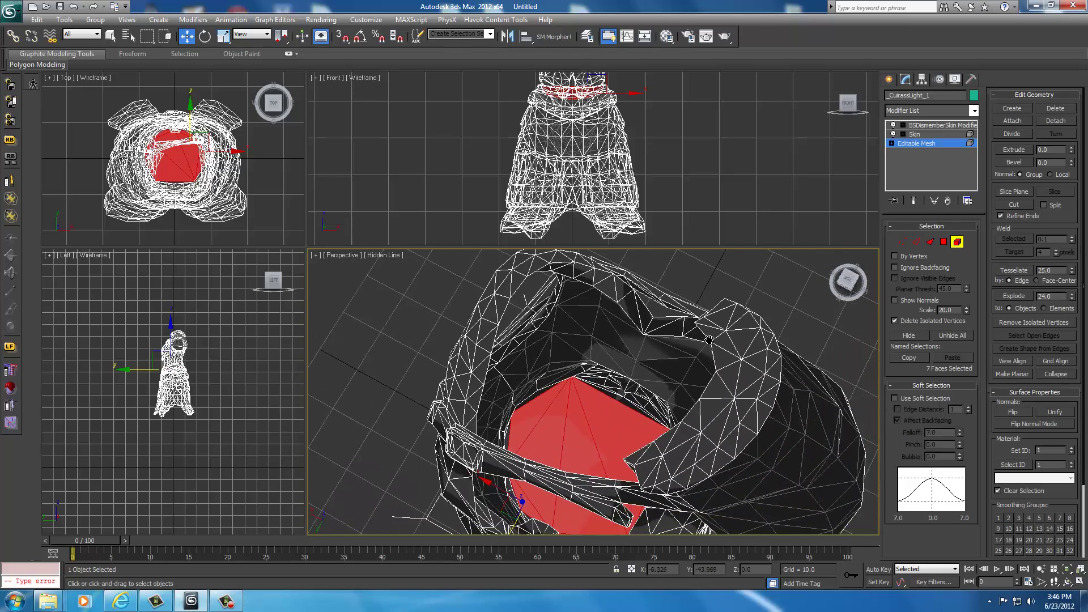
{"action": "left_click", "coordinate": [623, 400], "text": "ctrl"}
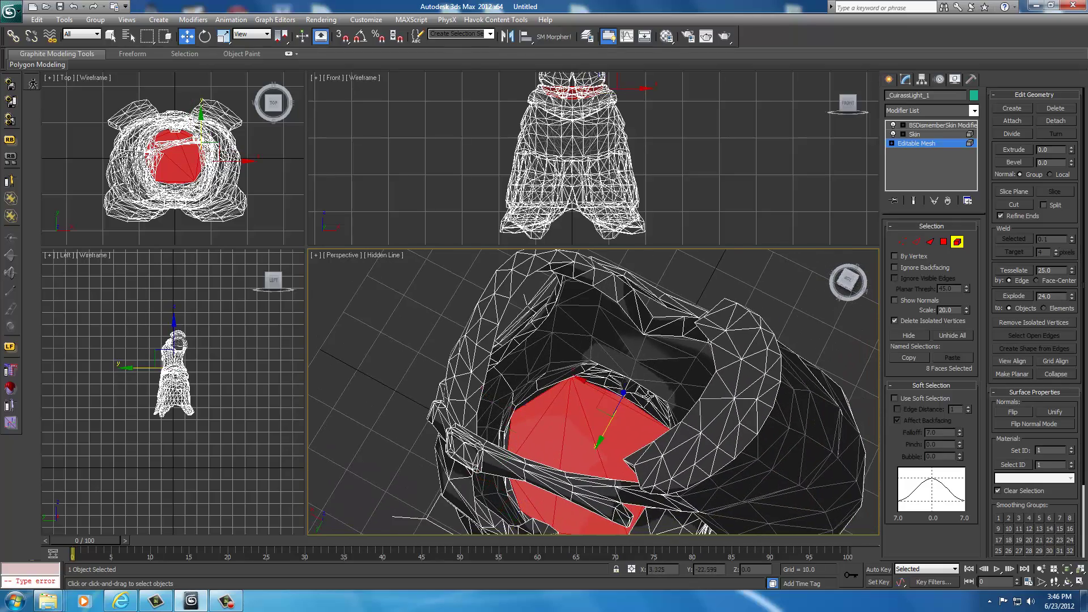
{"action": "left_click", "coordinate": [844, 286]}
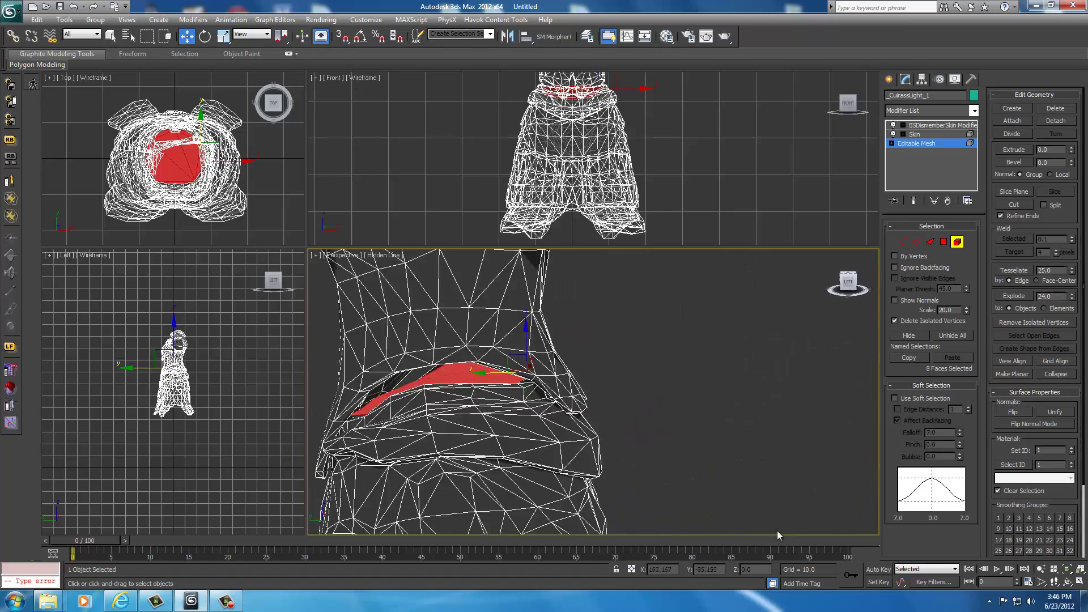
{"action": "middle_click_drag", "start_coordinate": [728, 530], "coordinate": [843, 287], "text": "alt"}
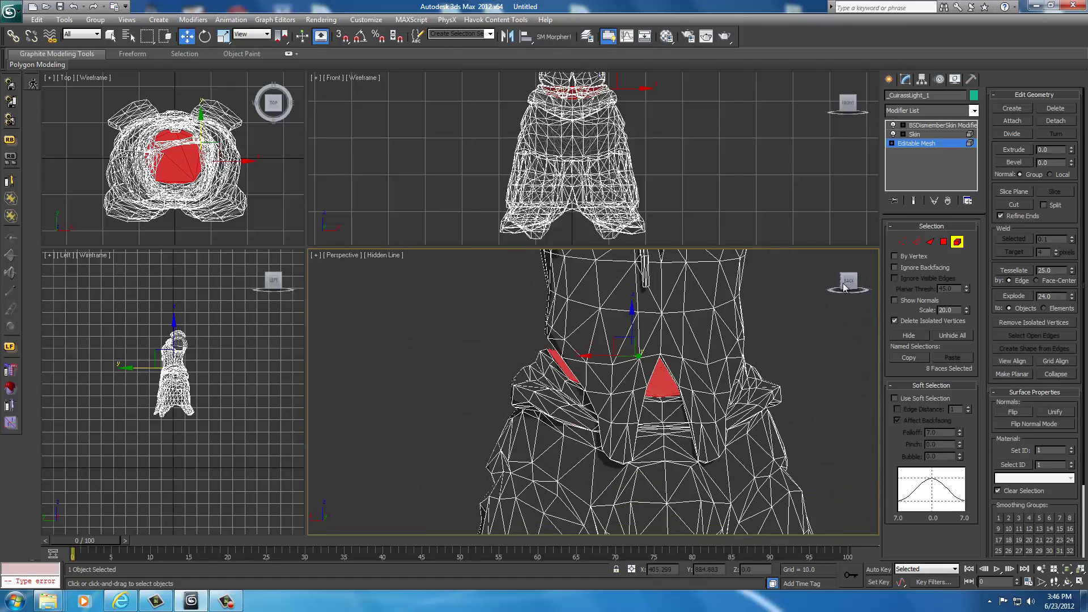
Step: Switch the Perspective view to Realistic shading, zoom out and orbit to the torso's left side
{"action": "left_click", "coordinate": [383, 255]}
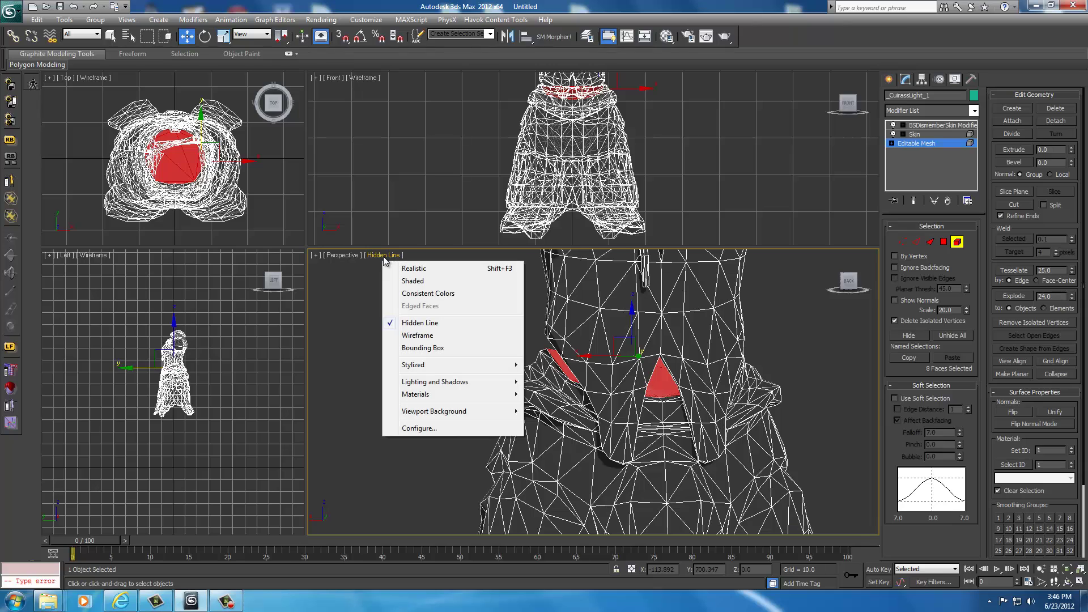
{"action": "left_click", "coordinate": [412, 267]}
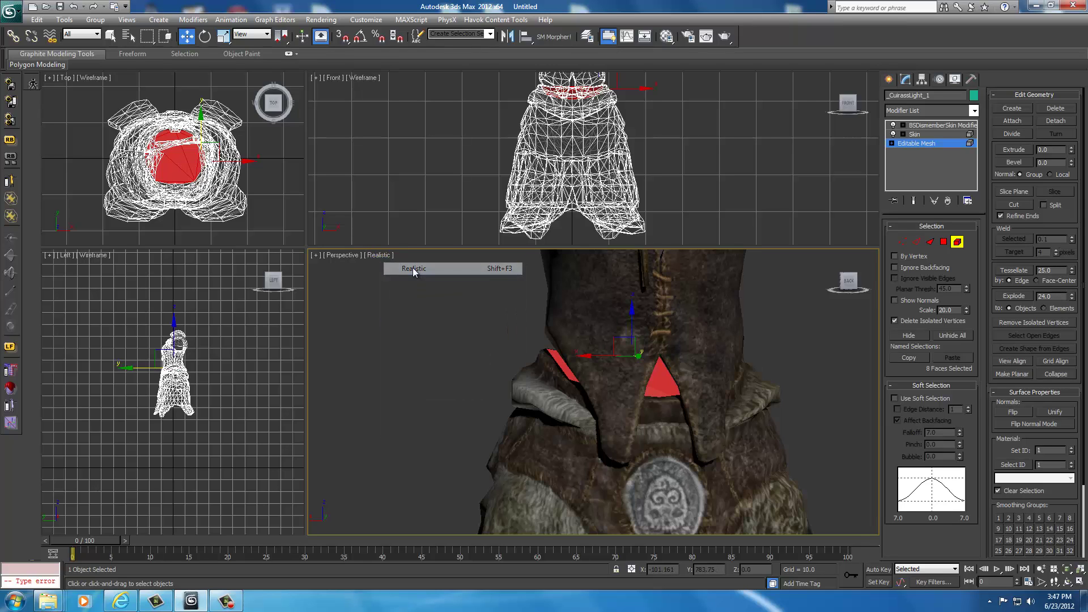
{"action": "scroll", "coordinate": [625, 365], "scroll_direction": "down", "scroll_amount": 4}
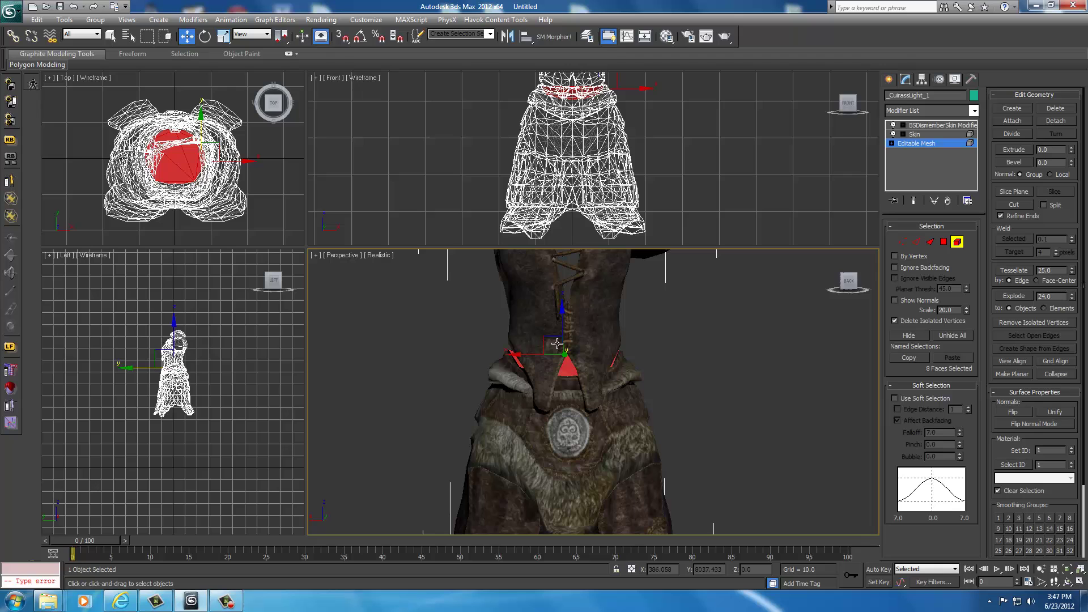
{"action": "left_click_drag", "start_coordinate": [864, 290], "coordinate": [869, 505]}
Step: Clear the face selection and set the Perspective view to Hidden Line shading
{"action": "key", "text": "ctrl+d"}
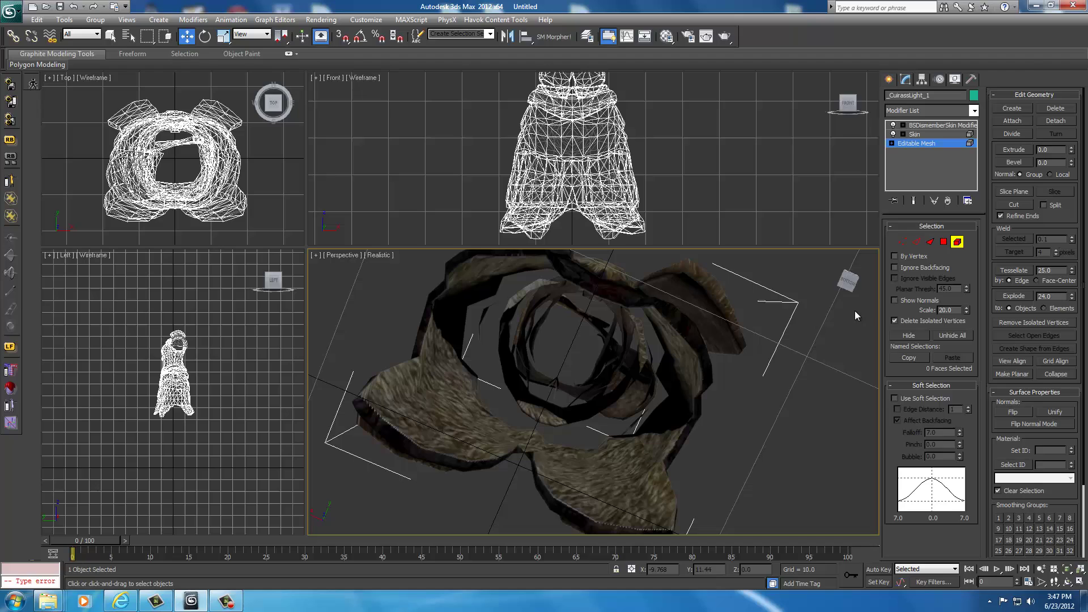
{"action": "left_click", "coordinate": [379, 255]}
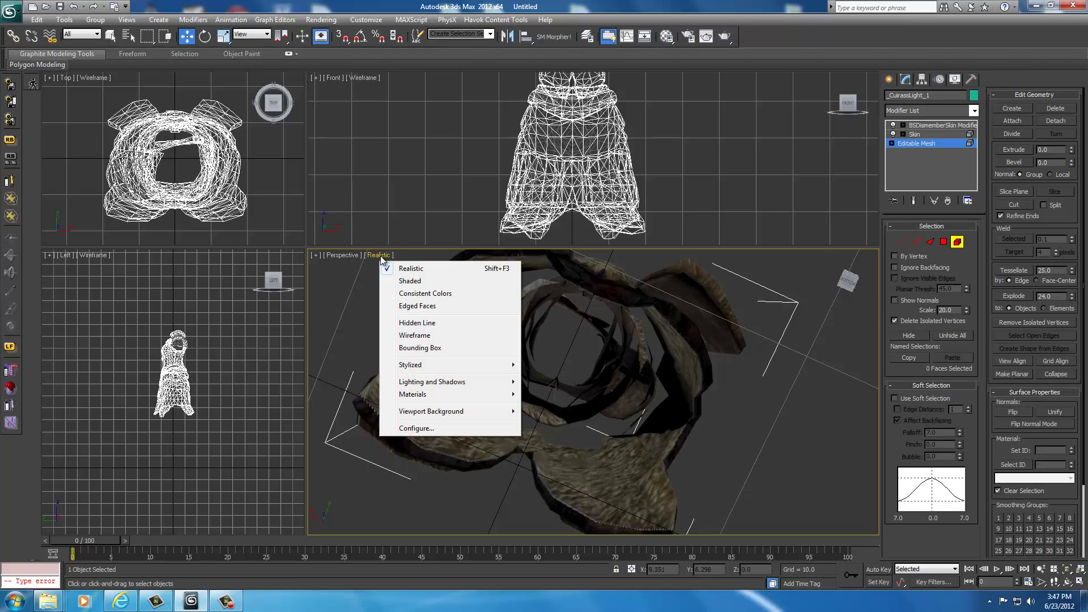
{"action": "left_click", "coordinate": [414, 322]}
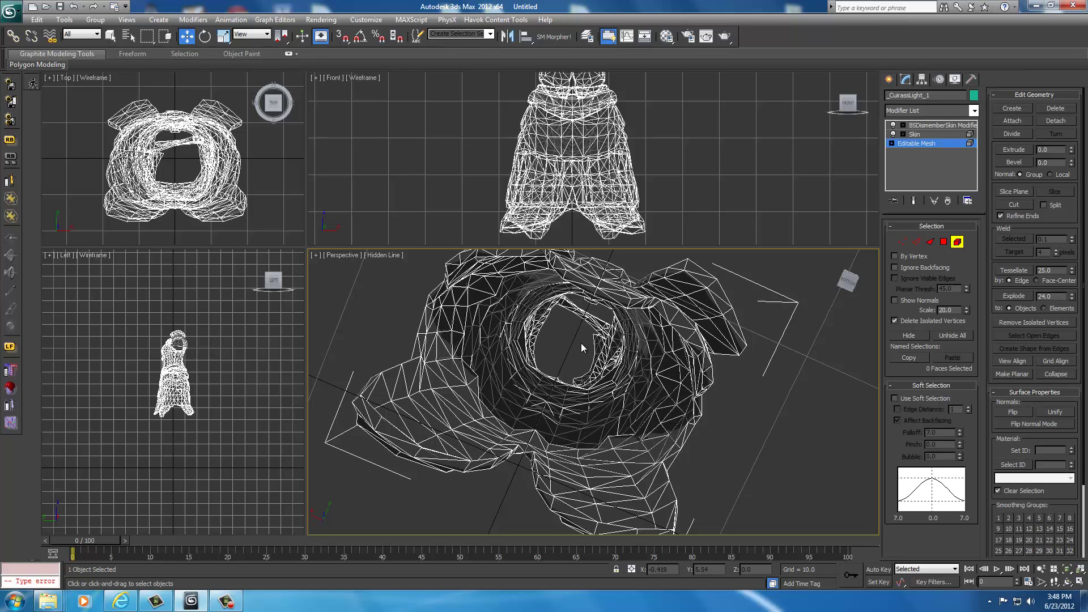
Step: Zoom, pan and orbit into the mesh to inspect the neck opening from the back
{"action": "scroll", "coordinate": [569, 350], "scroll_direction": "up", "scroll_amount": 2}
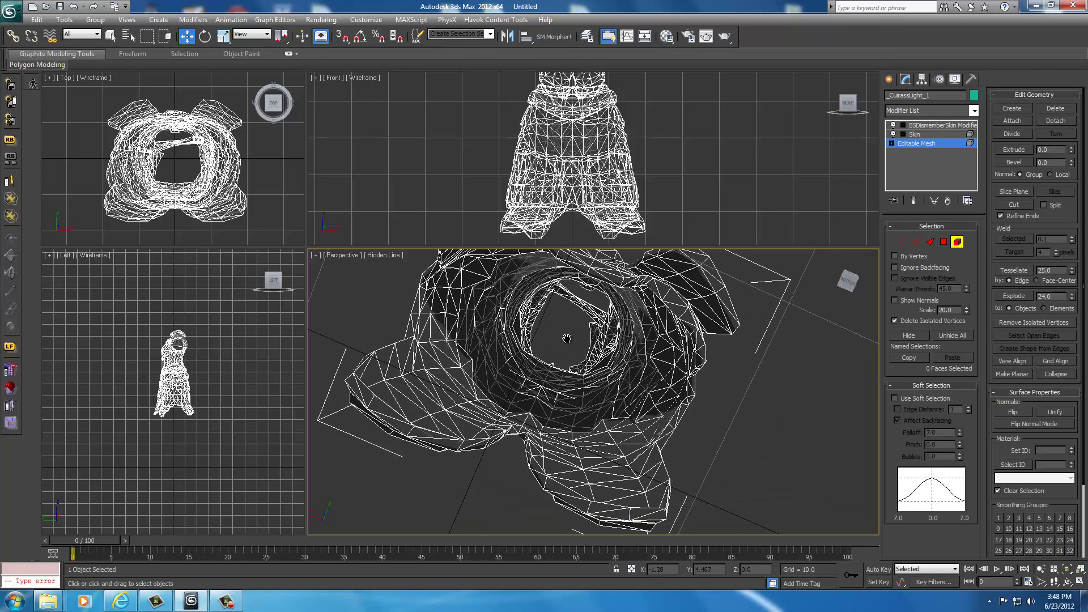
{"action": "scroll", "coordinate": [567, 343], "scroll_direction": "up", "scroll_amount": 4}
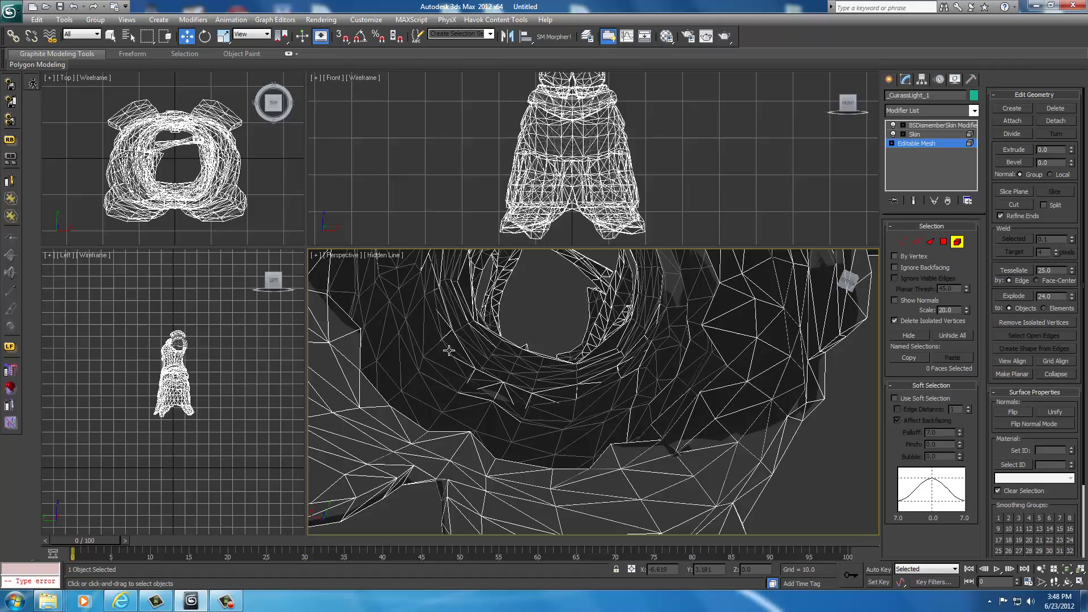
{"action": "middle_click_drag", "start_coordinate": [497, 308], "coordinate": [513, 346]}
{"action": "scroll", "coordinate": [598, 335], "scroll_direction": "down", "scroll_amount": 4}
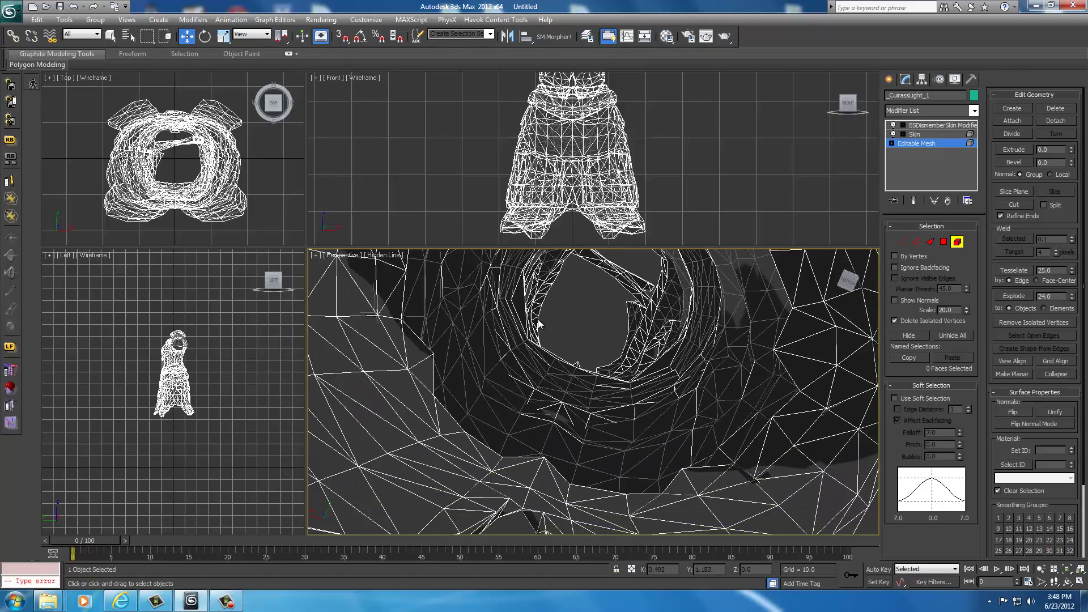
{"action": "scroll", "coordinate": [601, 334], "scroll_direction": "up", "scroll_amount": 3}
{"action": "scroll", "coordinate": [603, 324], "scroll_direction": "down", "scroll_amount": 3}
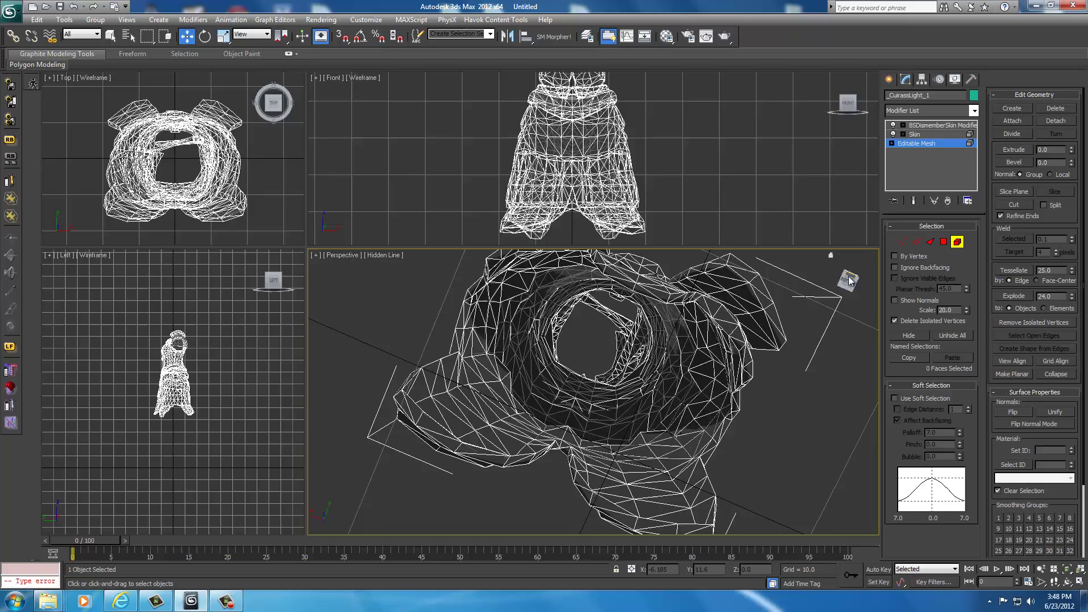
{"action": "left_click_drag", "start_coordinate": [848, 278], "coordinate": [825, 331]}
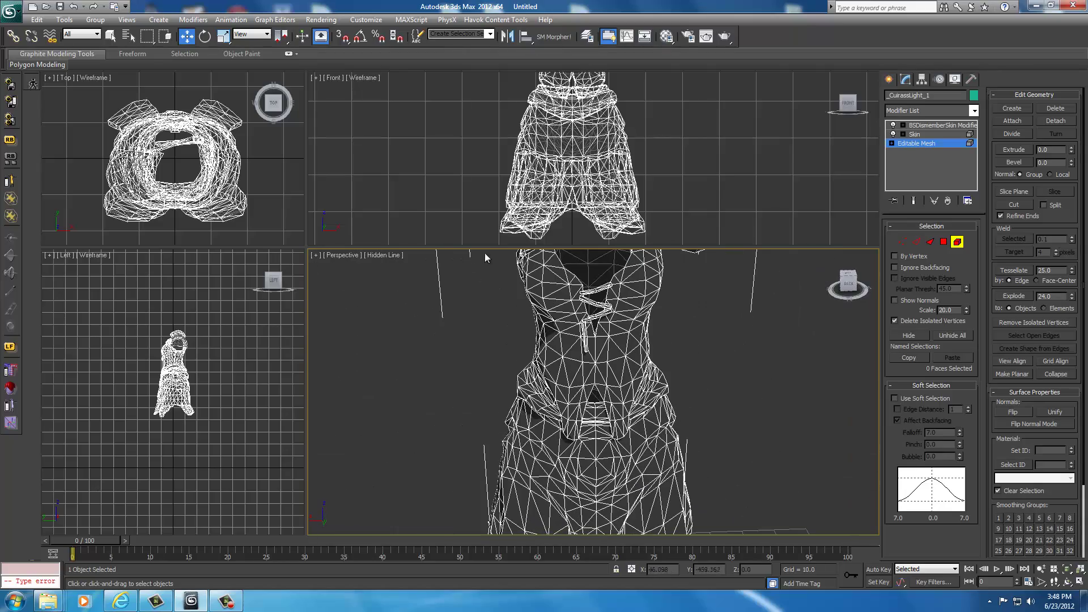
Step: Switch the Perspective view back to Realistic shading
{"action": "left_click", "coordinate": [381, 256]}
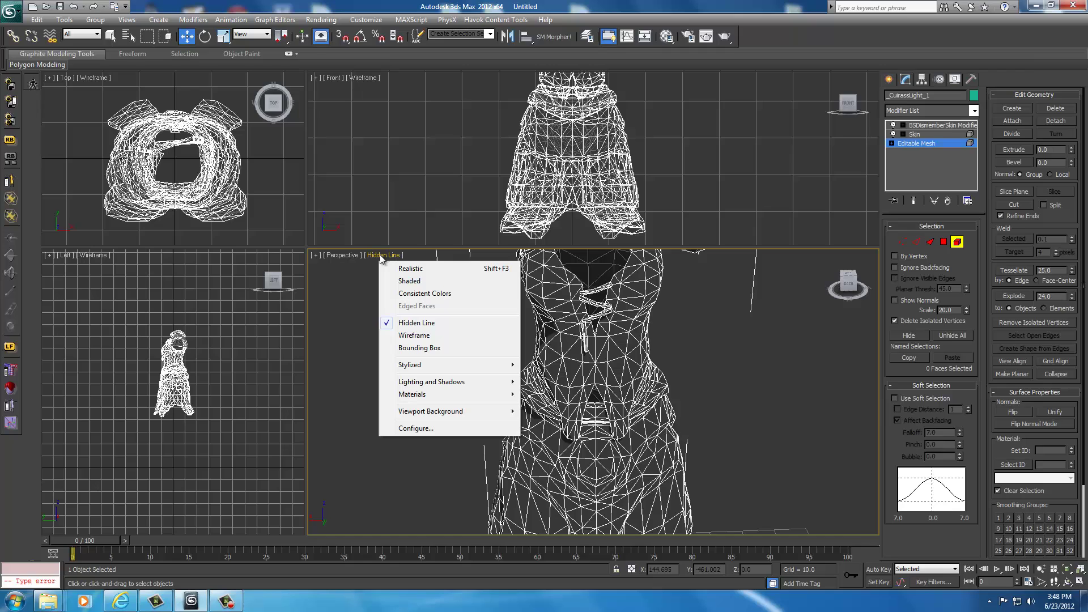
{"action": "left_click", "coordinate": [411, 269]}
{"action": "scroll", "coordinate": [722, 319], "scroll_direction": "down", "scroll_amount": 5}
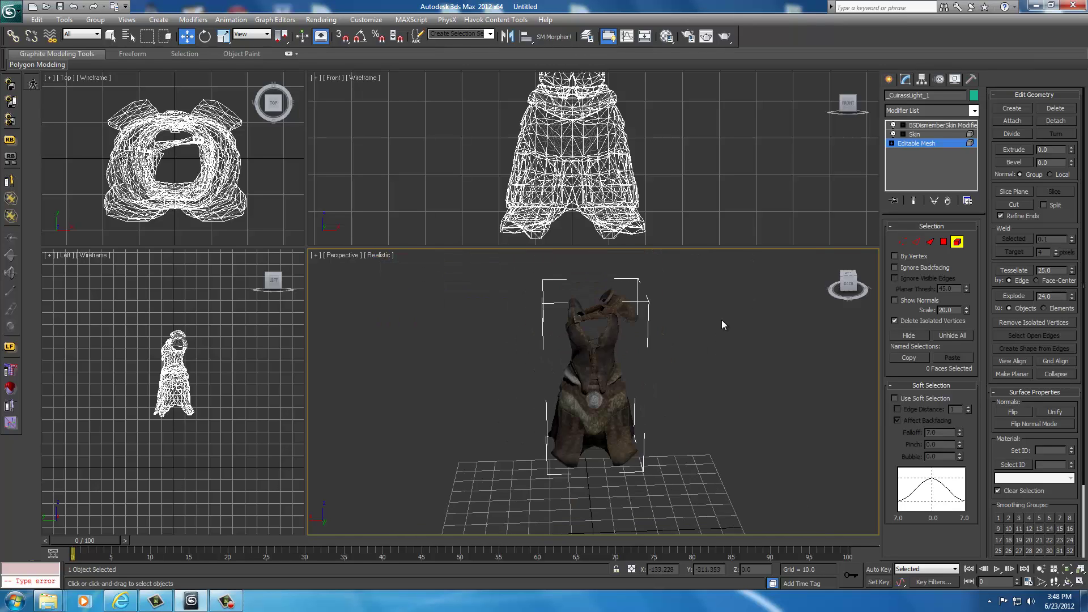
{"action": "scroll", "coordinate": [722, 319], "scroll_direction": "up", "scroll_amount": 5}
{"action": "scroll", "coordinate": [722, 319], "scroll_direction": "down", "scroll_amount": 3}
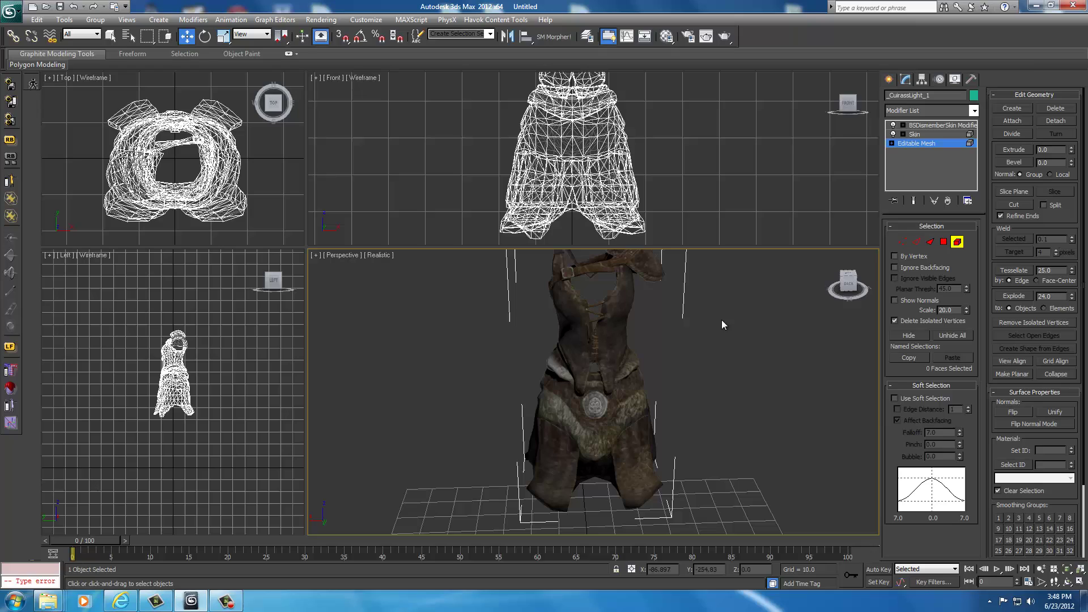
Step: Unhide All to bring back the body, hands and bones, then pan to the head and shoulders
{"action": "right_click", "coordinate": [739, 359]}
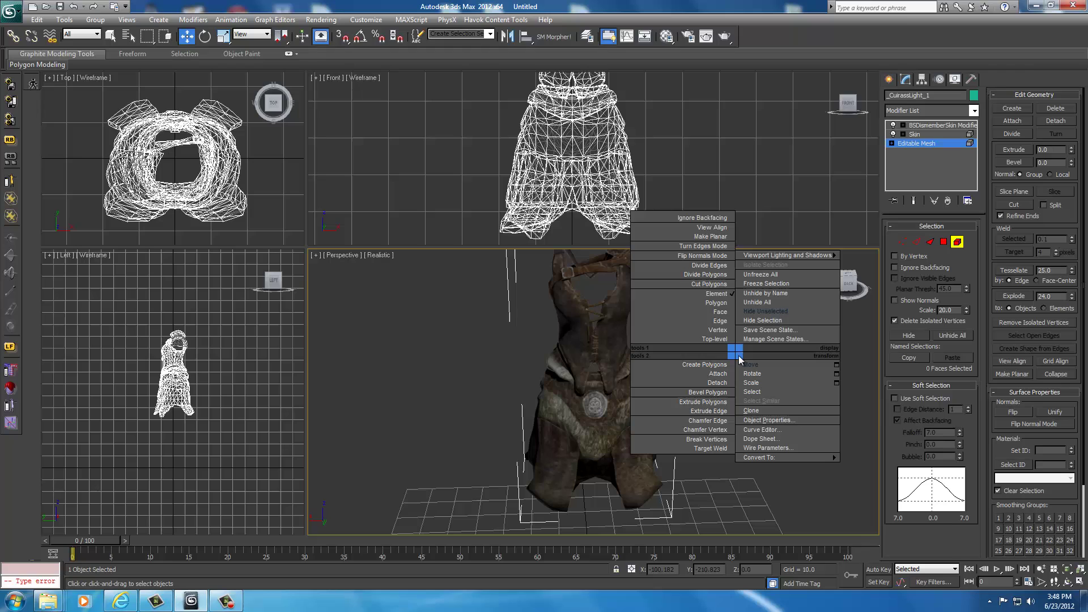
{"action": "left_click", "coordinate": [759, 302]}
{"action": "middle_click_drag", "start_coordinate": [733, 331], "coordinate": [722, 382]}
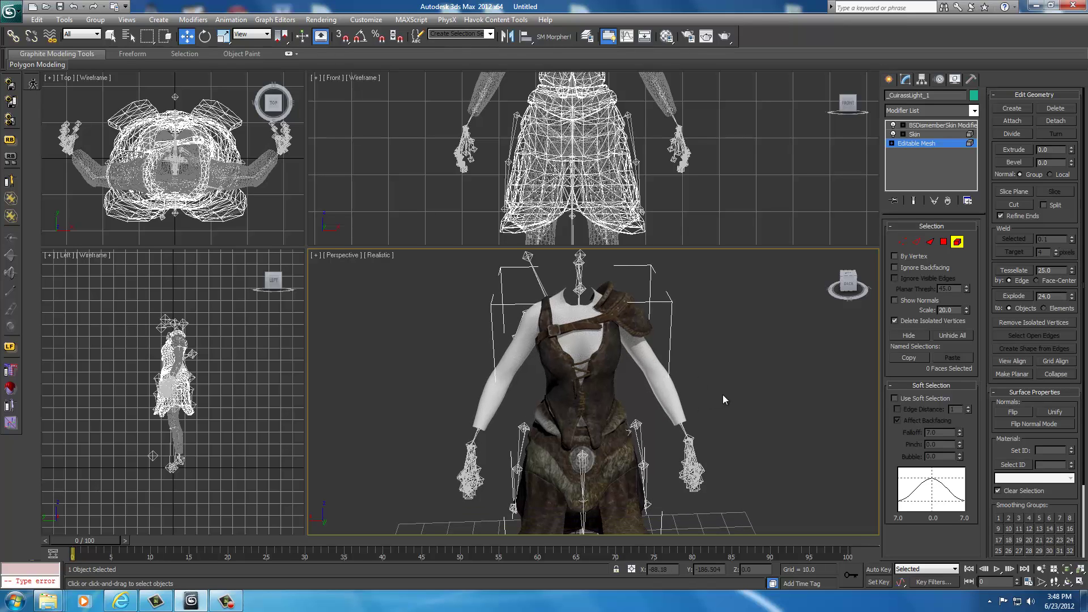
{"action": "mouse_move", "coordinate": [722, 395]}
{"action": "middle_mouse_down"}
{"action": "mouse_move", "coordinate": [722, 299]}
{"action": "mouse_move", "coordinate": [715, 374]}
{"action": "middle_mouse_up"}
{"action": "scroll", "coordinate": [728, 319], "scroll_direction": "up", "scroll_amount": 3}
{"action": "scroll", "coordinate": [713, 380], "scroll_direction": "up", "scroll_amount": 3}
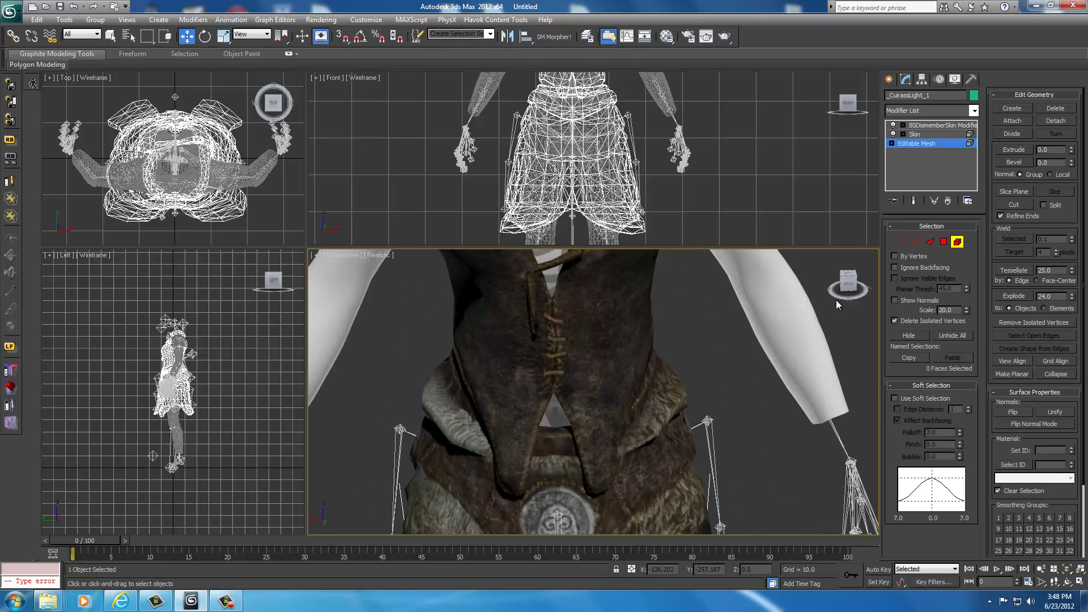
{"action": "left_click", "coordinate": [850, 286]}
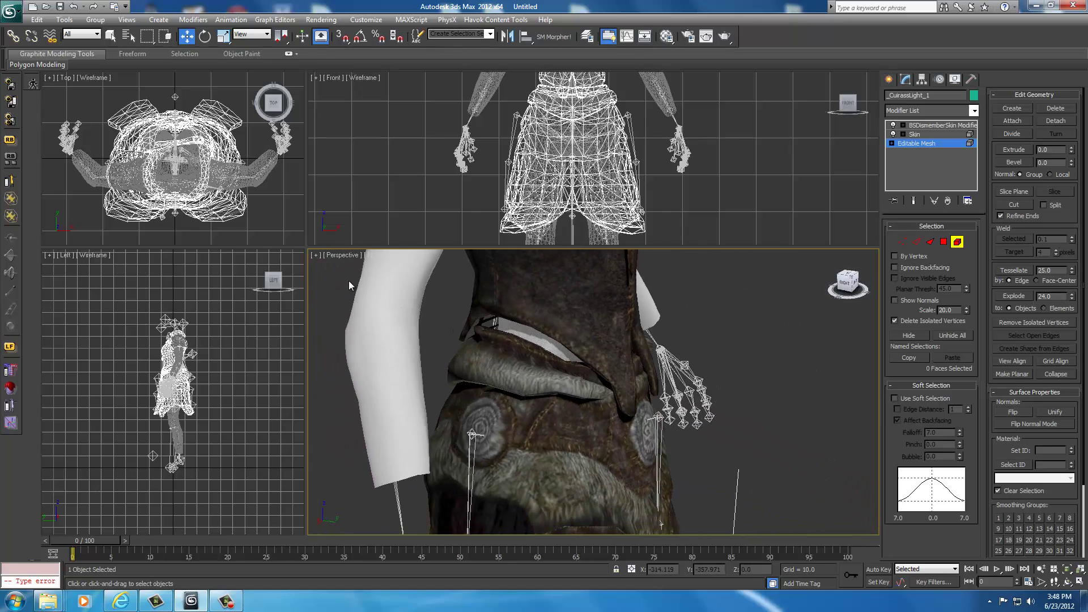
{"action": "middle_click_drag", "start_coordinate": [374, 280], "coordinate": [310, 277], "text": "alt"}
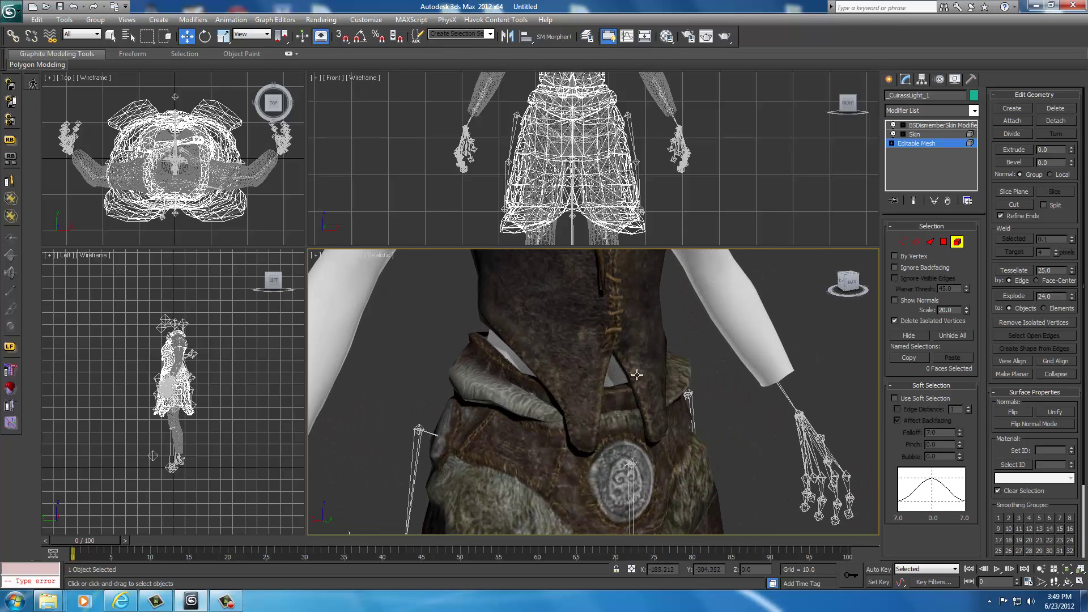
{"action": "mouse_move", "coordinate": [850, 282]}
{"action": "middle_mouse_down", "text": "alt"}
{"action": "mouse_move", "coordinate": [323, 275]}
{"action": "mouse_move", "coordinate": [866, 282]}
{"action": "middle_mouse_up", "text": "alt"}
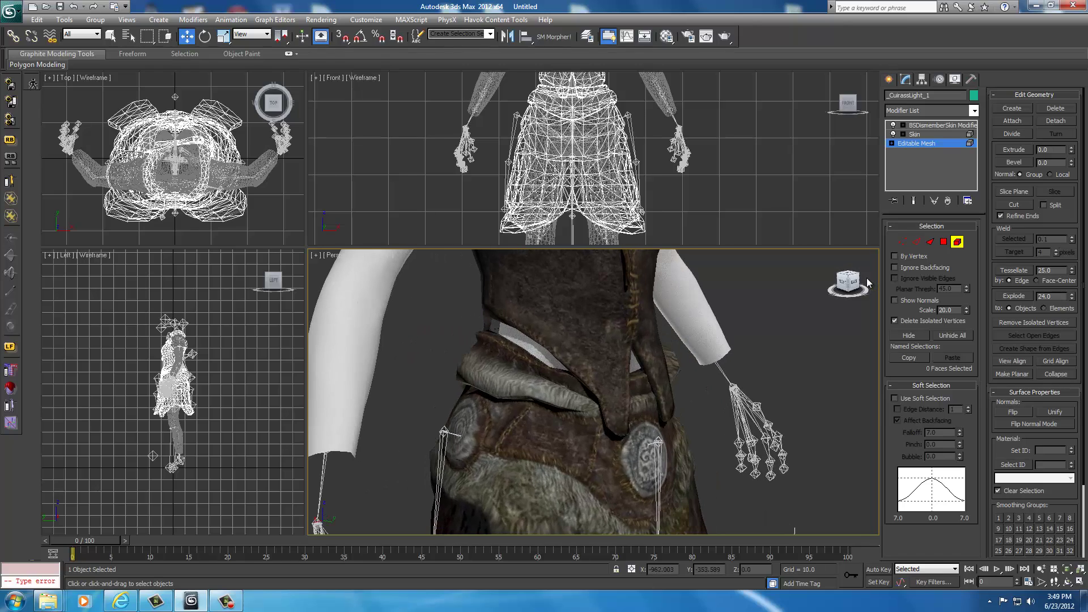
{"action": "right_click", "coordinate": [241, 399]}
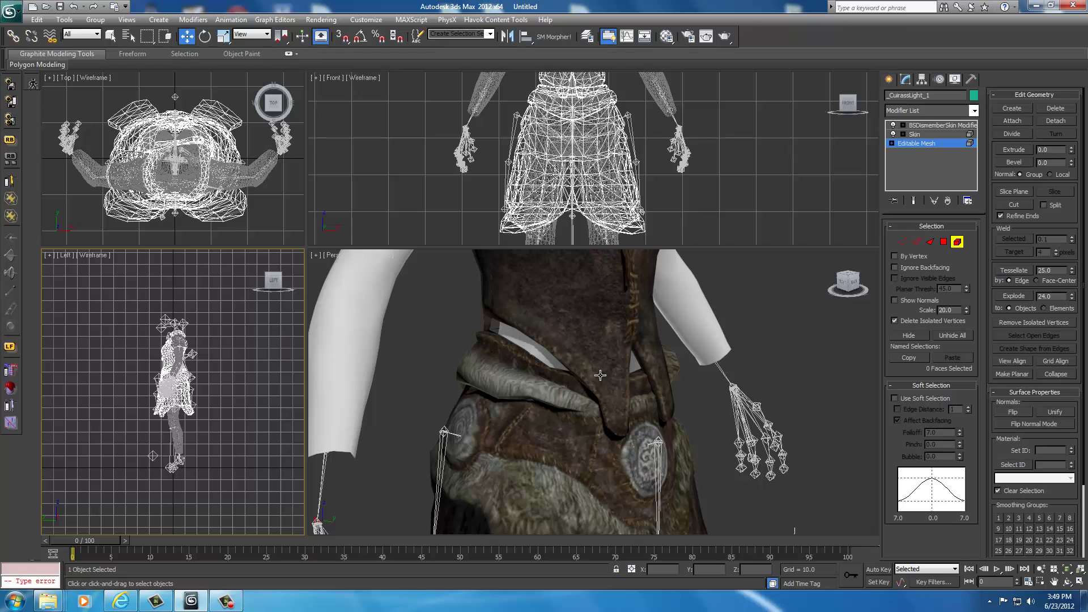
{"action": "right_click", "coordinate": [216, 399]}
{"action": "left_click", "coordinate": [120, 277]}
{"action": "middle_click_drag", "start_coordinate": [223, 381], "coordinate": [224, 367]}
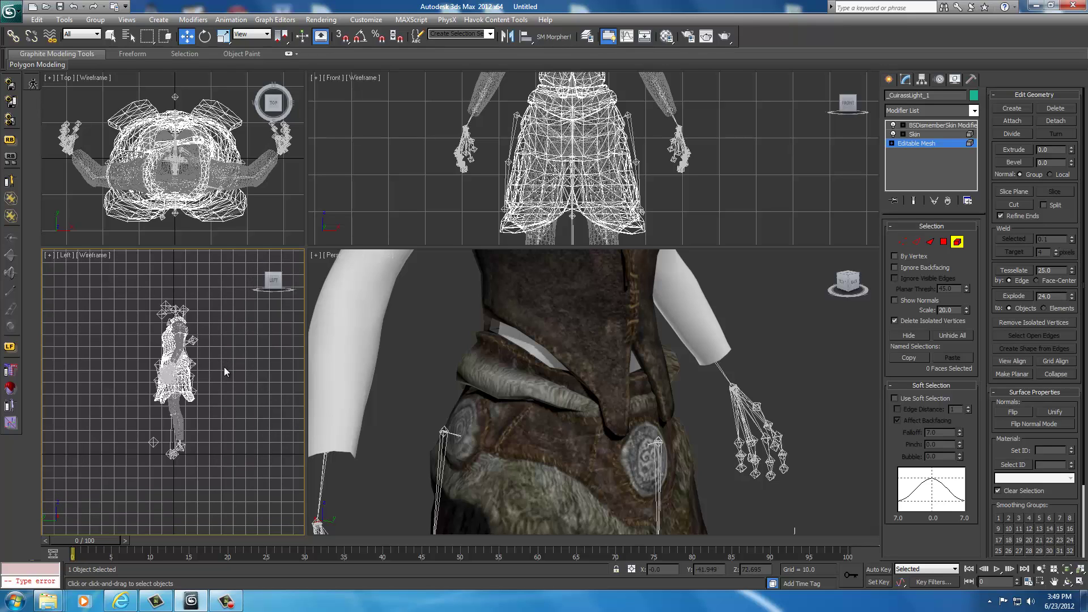
{"action": "scroll", "coordinate": [231, 364], "scroll_direction": "up", "scroll_amount": 8}
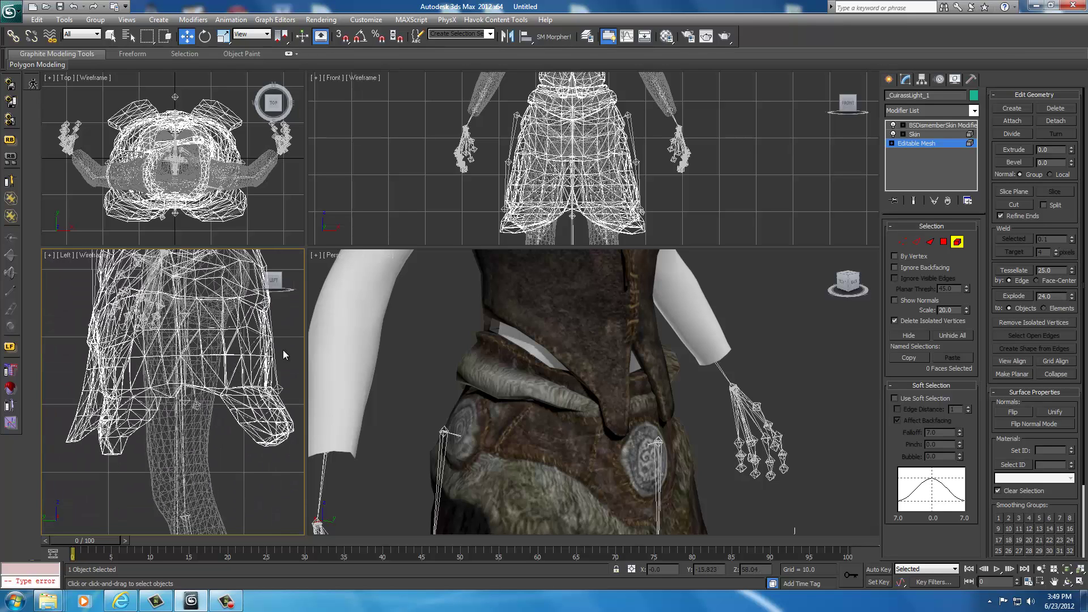
{"action": "middle_click_drag", "start_coordinate": [288, 335], "coordinate": [278, 509]}
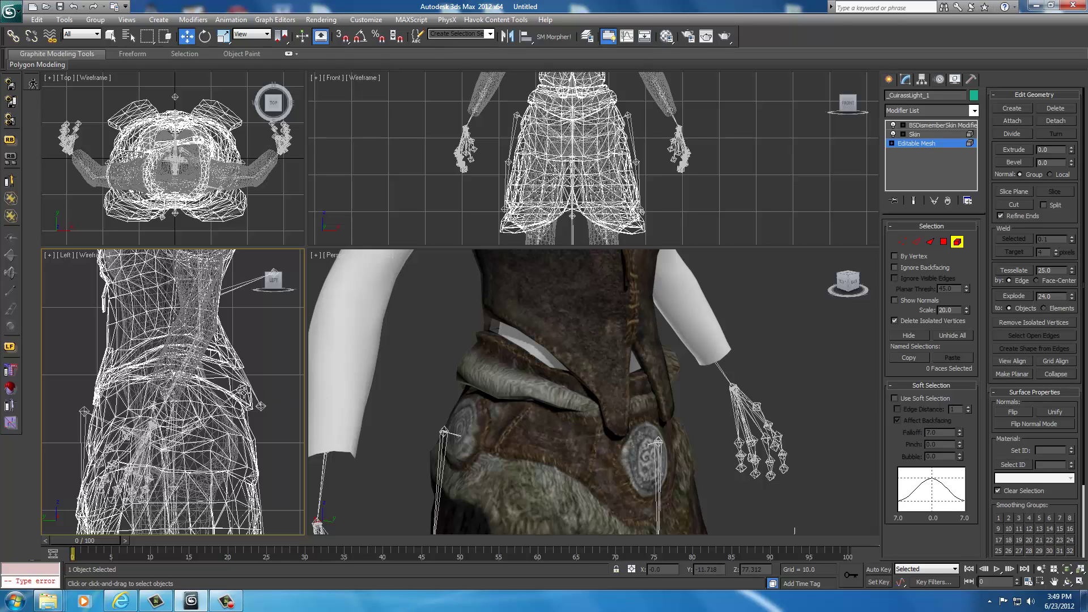
Step: Enter Vertex mode and marquee-select the 237 waist band vertices in the Left viewport
{"action": "left_click", "coordinate": [902, 242]}
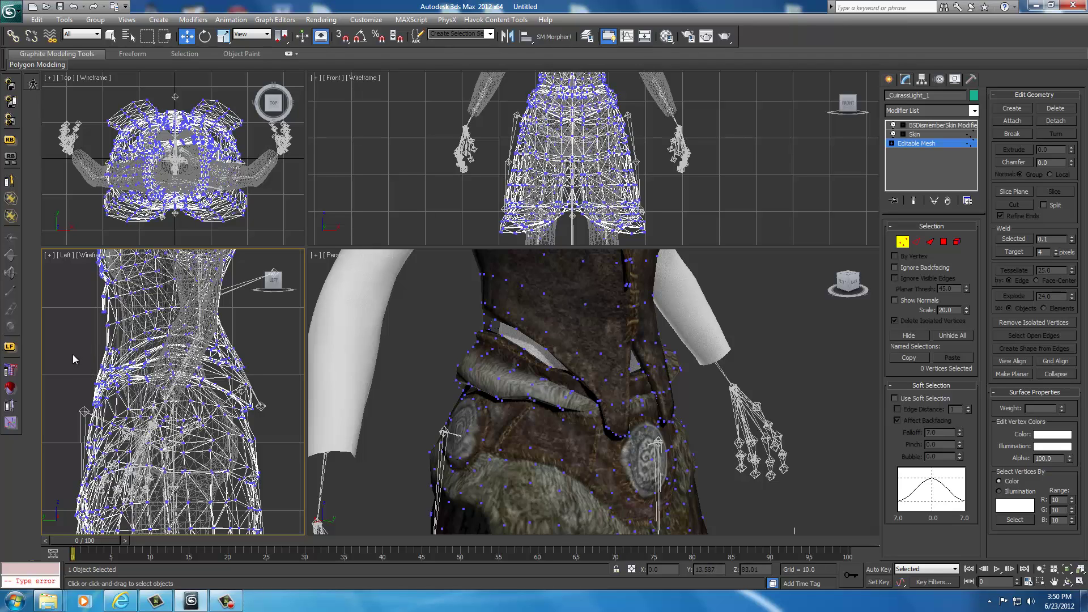
{"action": "left_click_drag", "start_coordinate": [72, 354], "coordinate": [265, 402]}
{"action": "left_click_drag", "start_coordinate": [265, 403], "coordinate": [265, 403]}
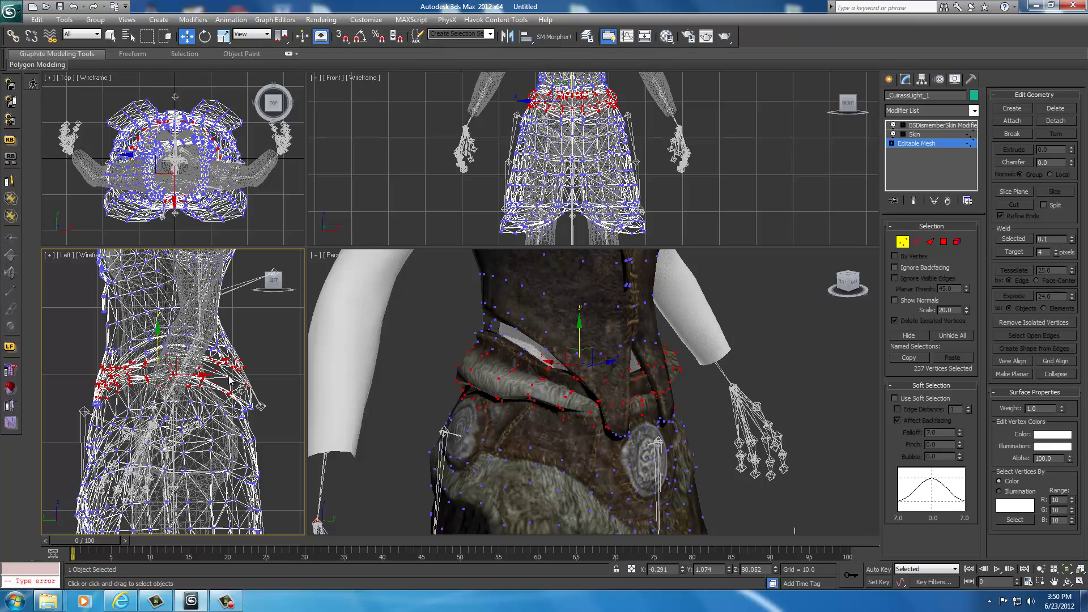
Step: Turn on Soft Selection for the waist vertices with a Falloff of 10.0
{"action": "left_click", "coordinate": [894, 398]}
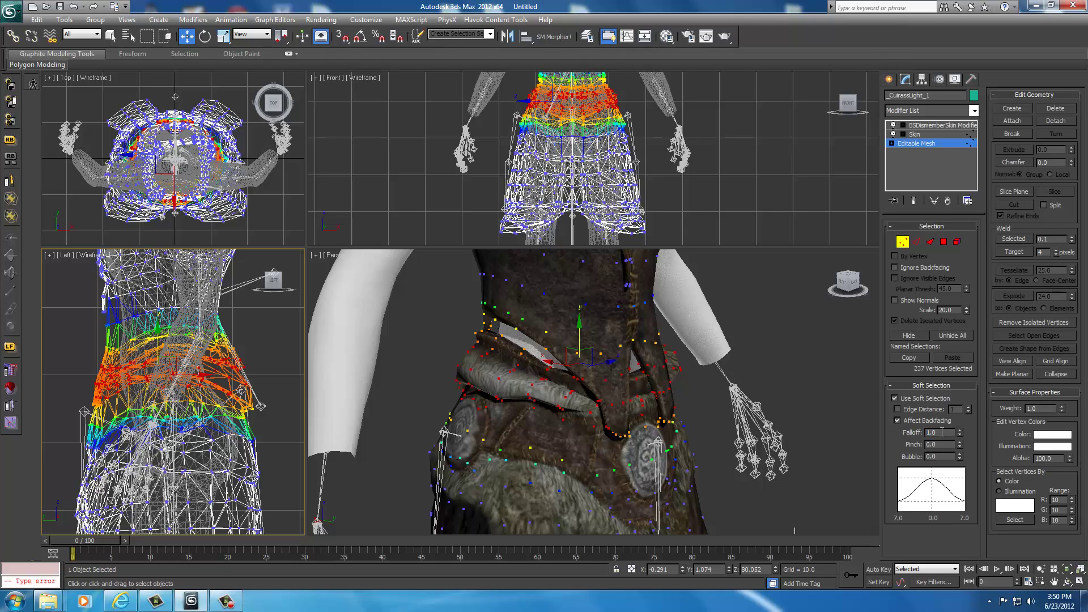
{"action": "key", "text": "Return"}
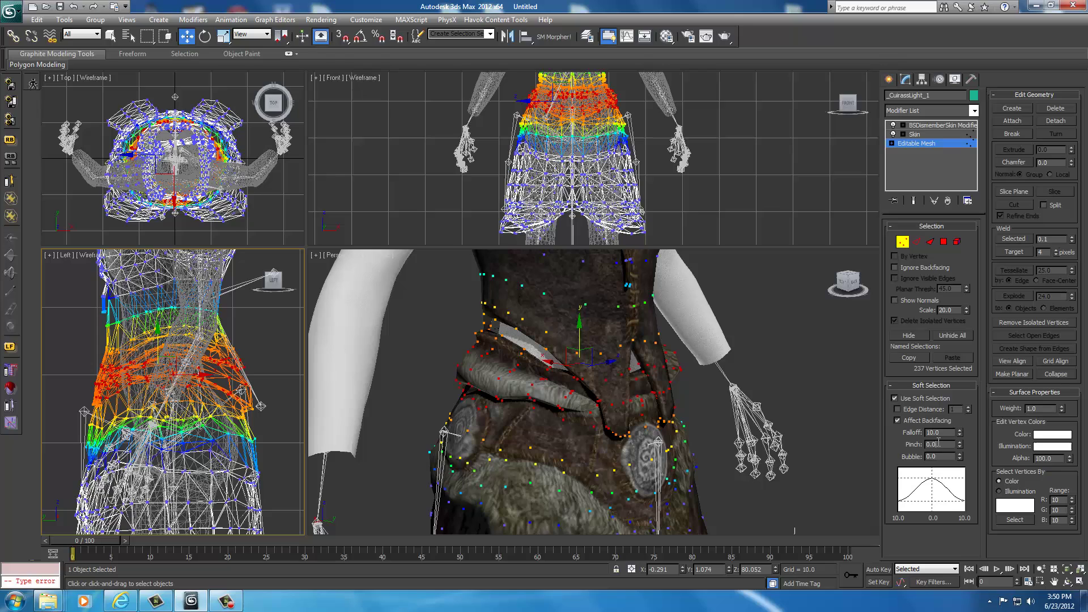
{"action": "right_click", "coordinate": [84, 365]}
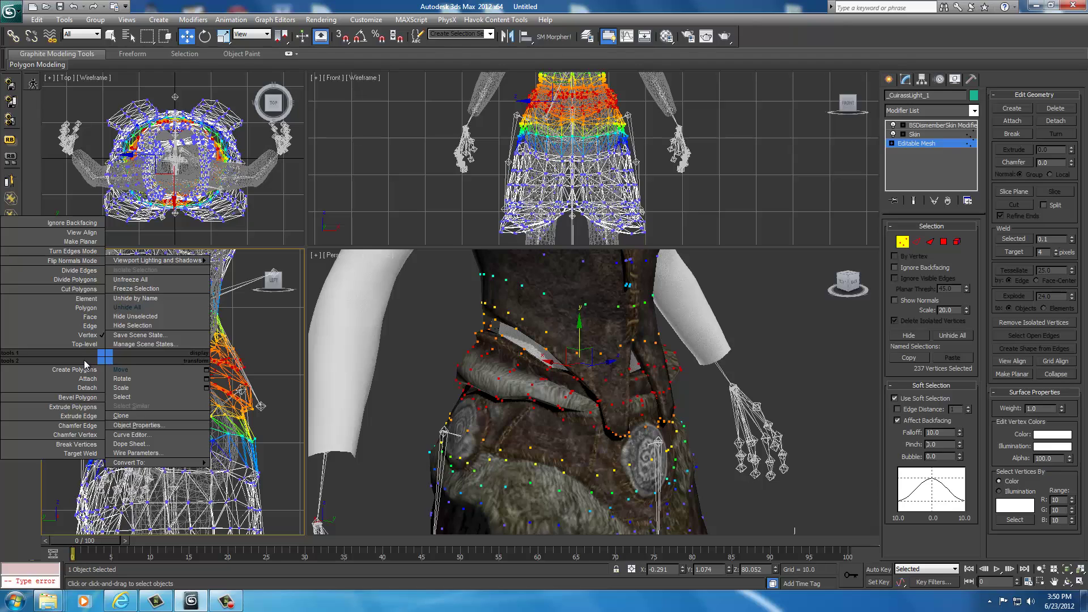
Step: Scale the soft-selected waist vertices in the Left viewport to tighten the band
{"action": "left_click", "coordinate": [108, 387]}
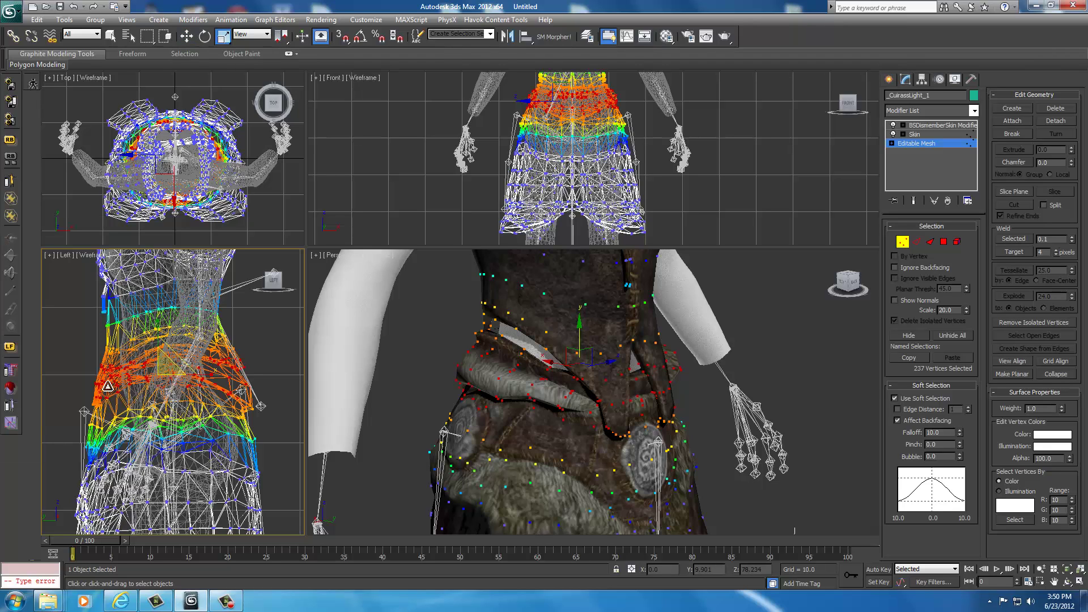
{"action": "left_click_drag", "start_coordinate": [107, 387], "coordinate": [205, 375]}
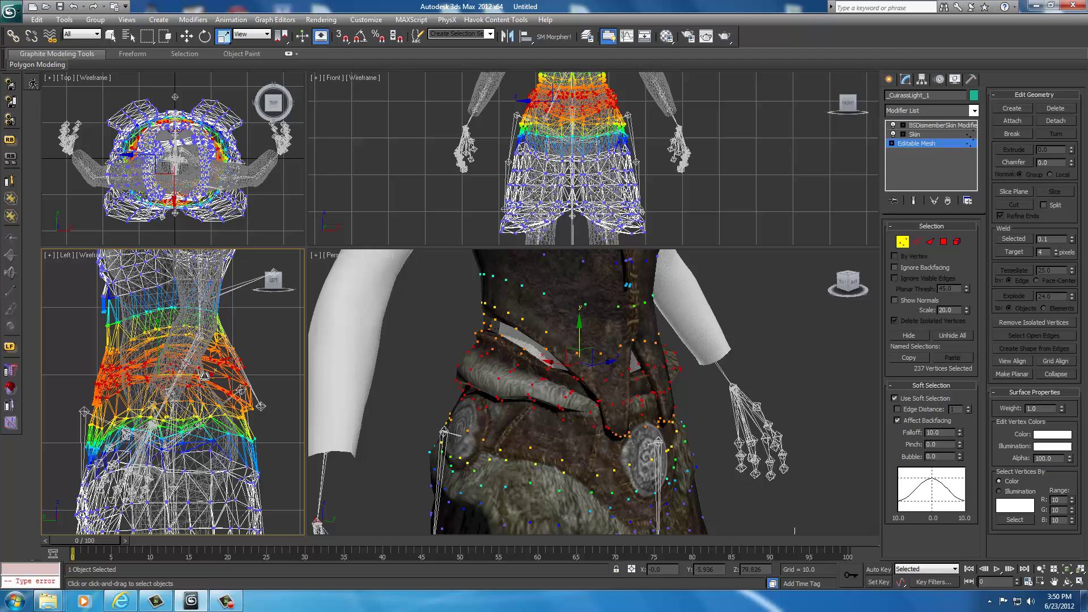
{"action": "mouse_move", "coordinate": [204, 375]}
{"action": "left_mouse_down"}
{"action": "mouse_move", "coordinate": [214, 377]}
{"action": "mouse_move", "coordinate": [191, 376]}
{"action": "left_mouse_up"}
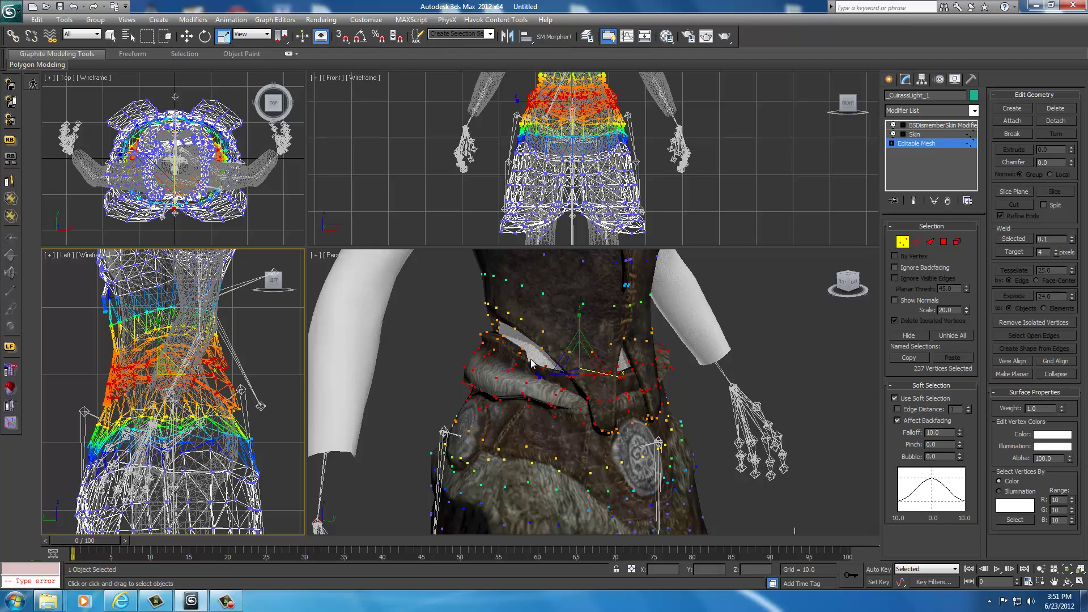
{"action": "left_click_drag", "start_coordinate": [217, 369], "coordinate": [202, 375]}
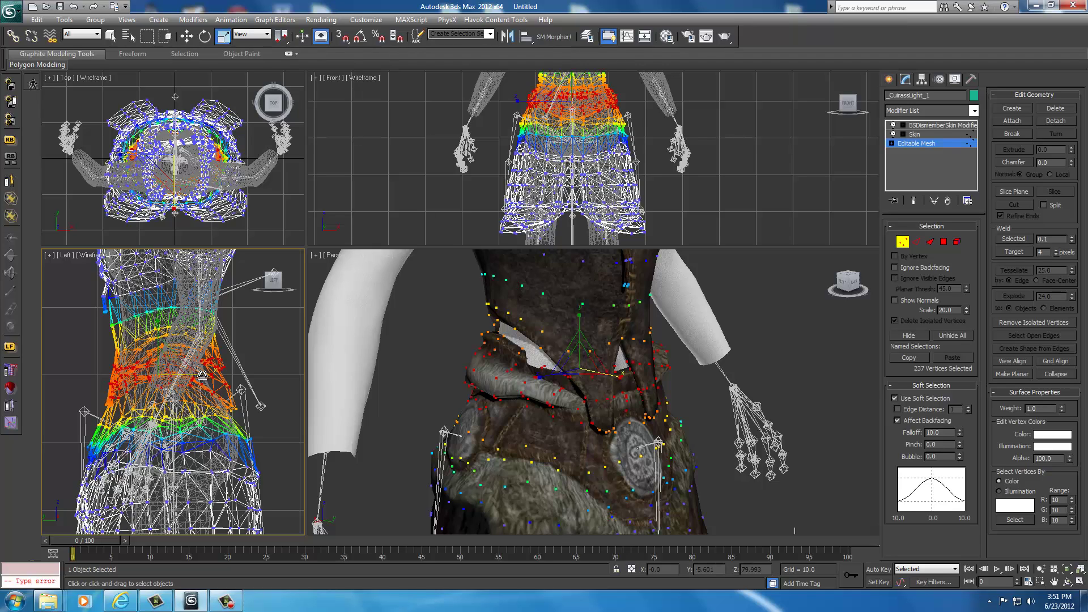
Step: Switch back to Move in the Perspective view and clear the vertex selection
{"action": "right_click", "coordinate": [425, 398]}
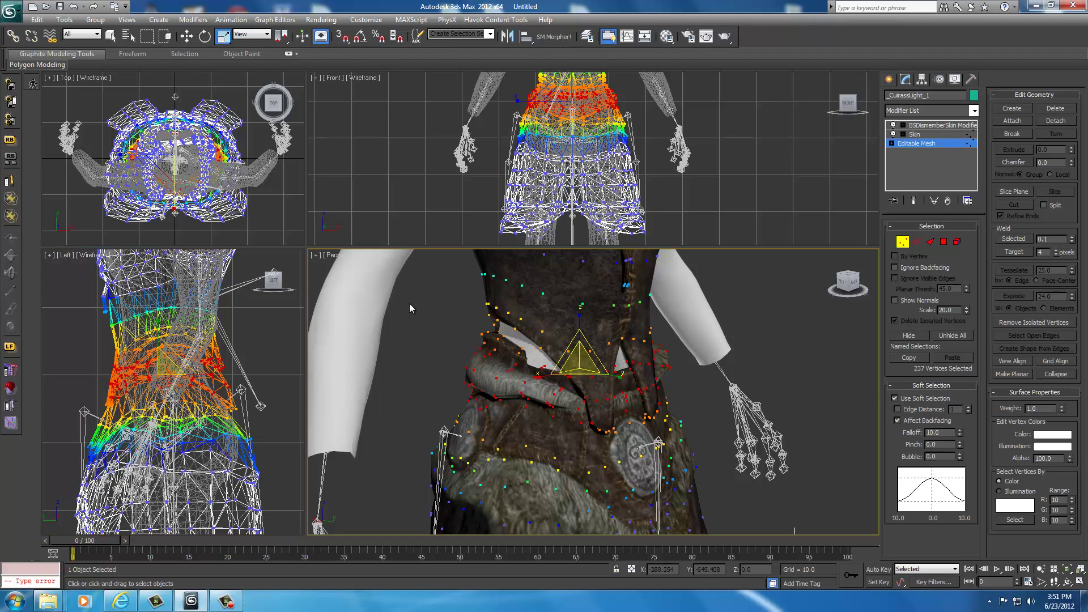
{"action": "right_click", "coordinate": [425, 368]}
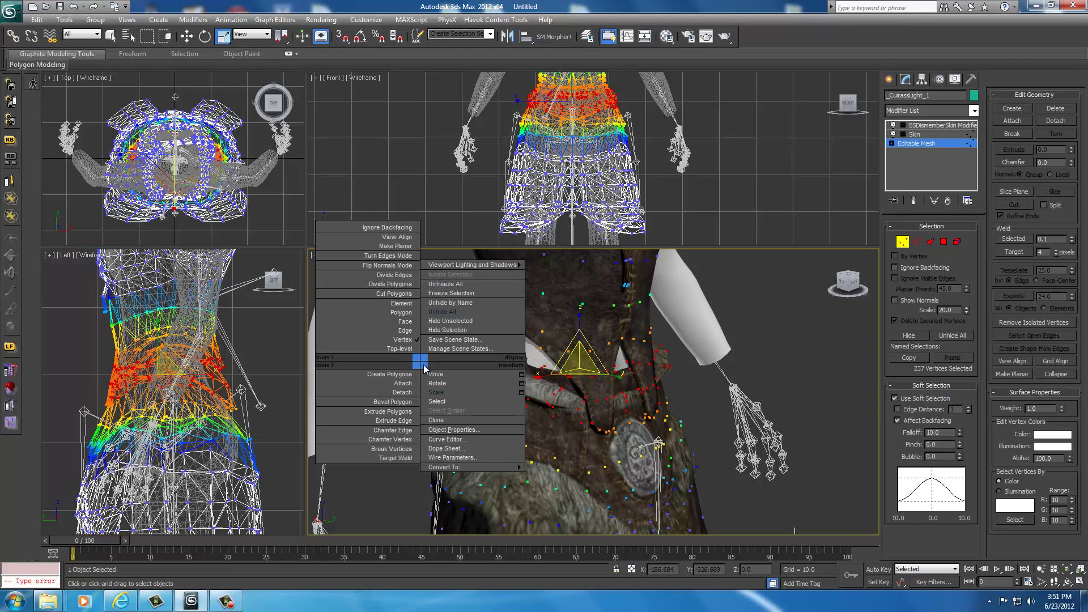
{"action": "left_click", "coordinate": [436, 374]}
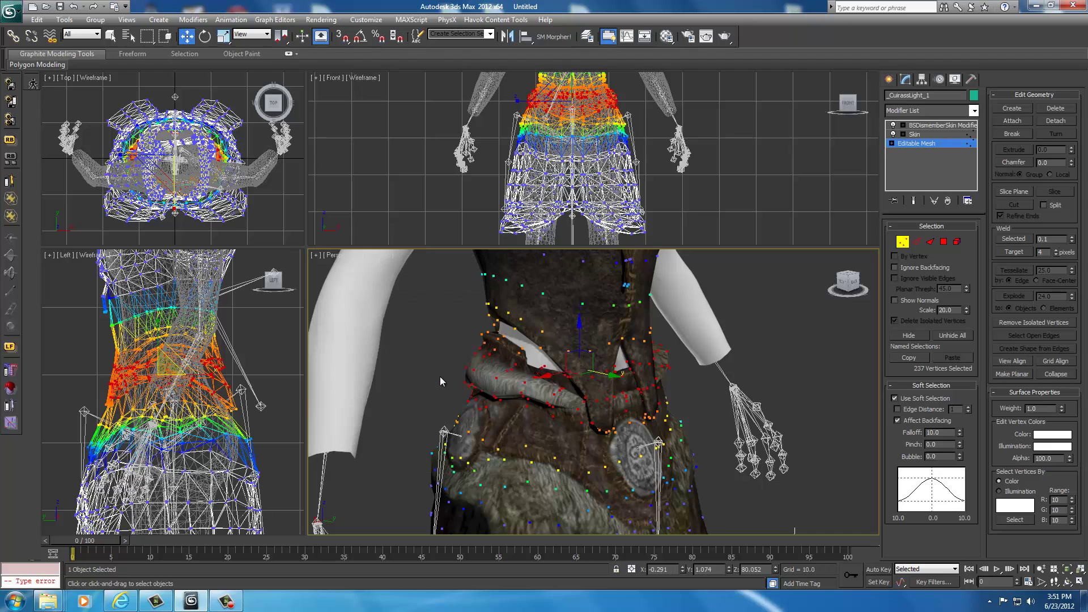
{"action": "left_click", "coordinate": [430, 342]}
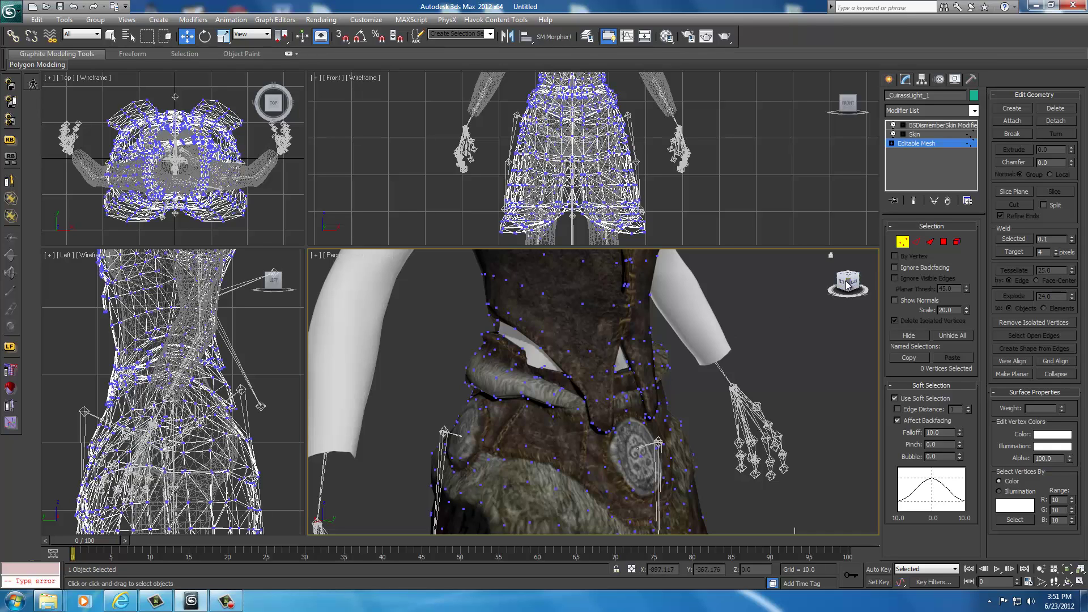
Step: Select collar Vertex 777 and pull it slightly to reshape the front collar
{"action": "left_click_drag", "start_coordinate": [850, 283], "coordinate": [846, 293]}
{"action": "scroll", "coordinate": [642, 346], "scroll_direction": "up", "scroll_amount": 5}
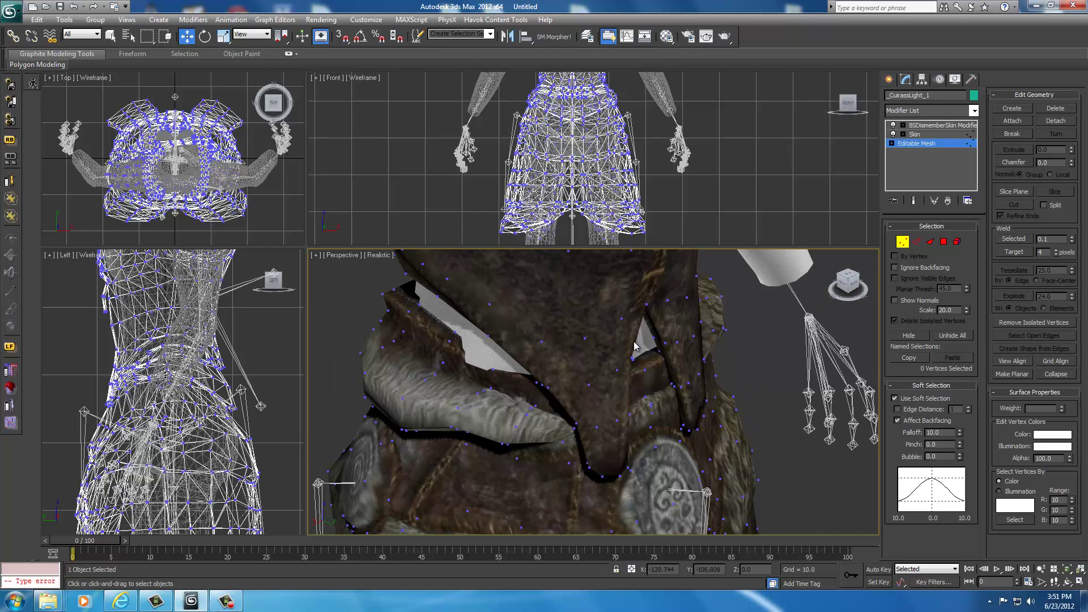
{"action": "middle_click_drag", "start_coordinate": [642, 346], "coordinate": [674, 362]}
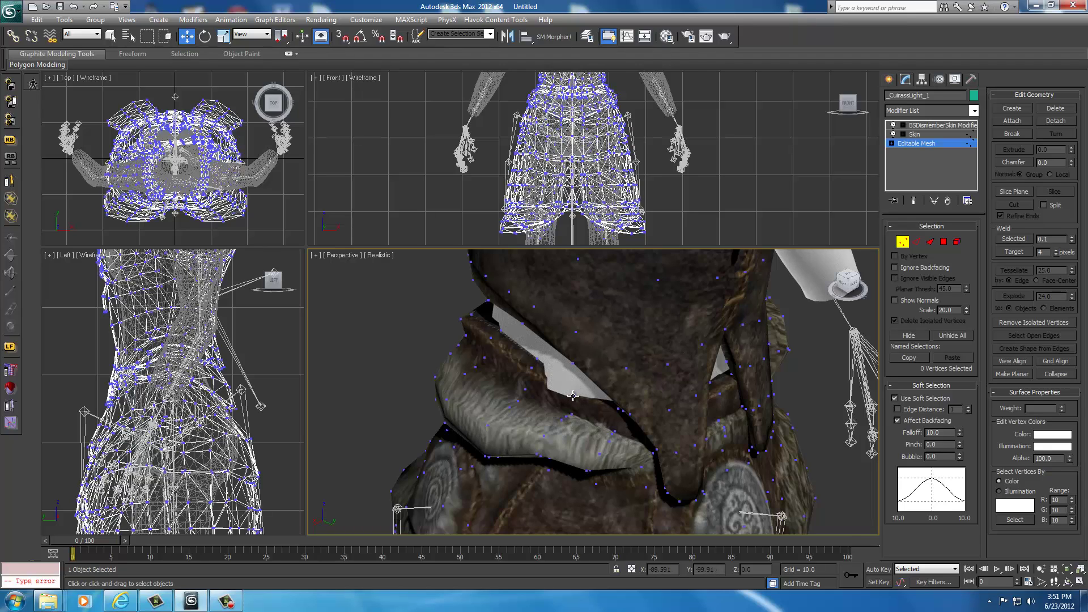
{"action": "left_click", "coordinate": [574, 396]}
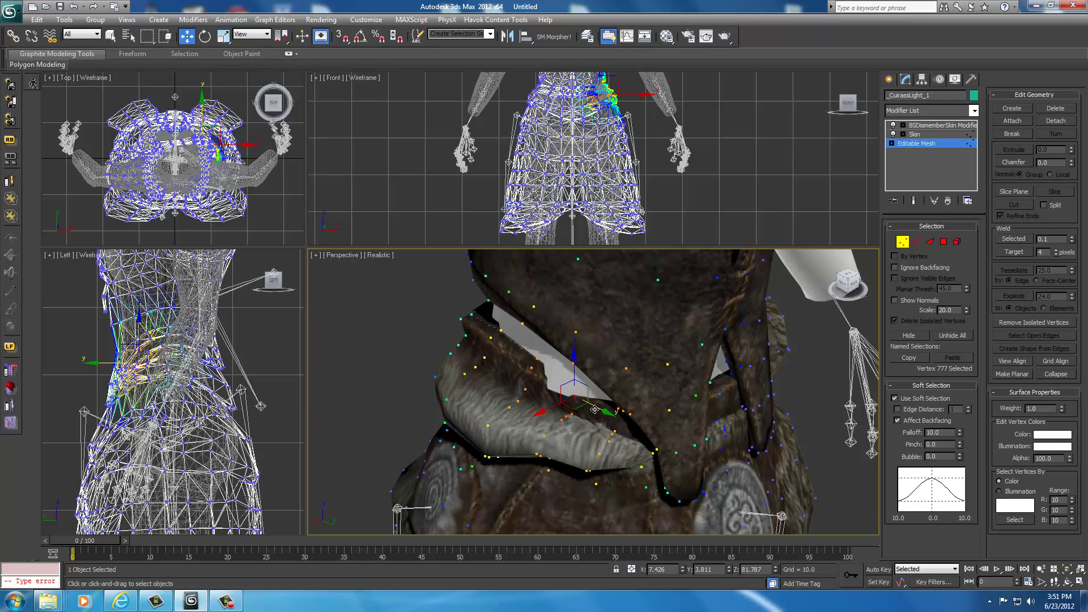
{"action": "left_click_drag", "start_coordinate": [576, 406], "coordinate": [575, 411]}
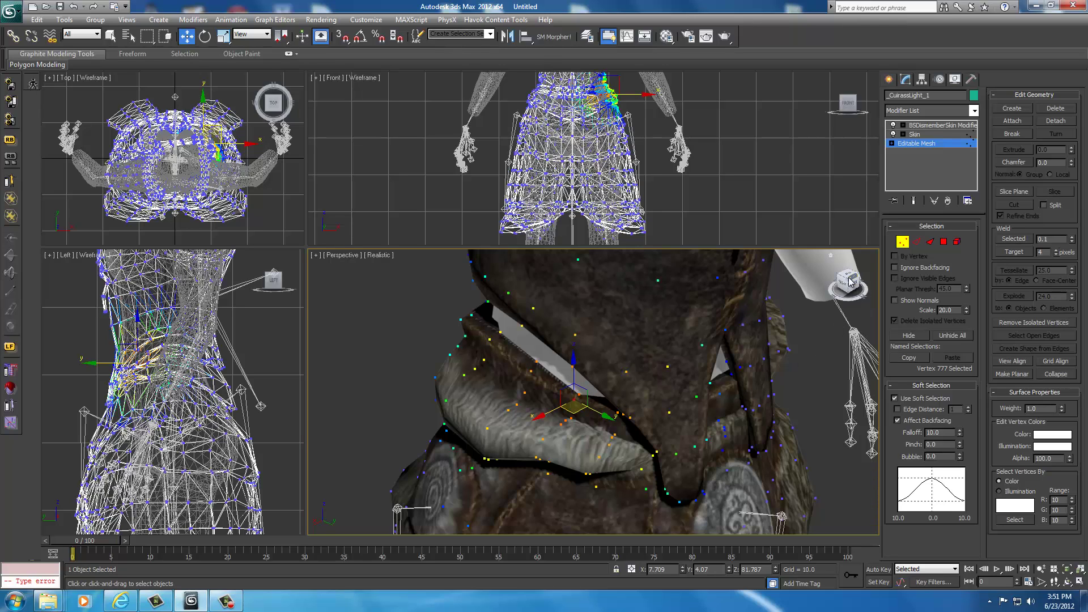
Step: Move a second collar vertex, Vertex 1834, to settle the collar fold over the body
{"action": "left_click_drag", "start_coordinate": [850, 282], "coordinate": [780, 281]}
{"action": "middle_click_drag", "start_coordinate": [610, 398], "coordinate": [587, 339]}
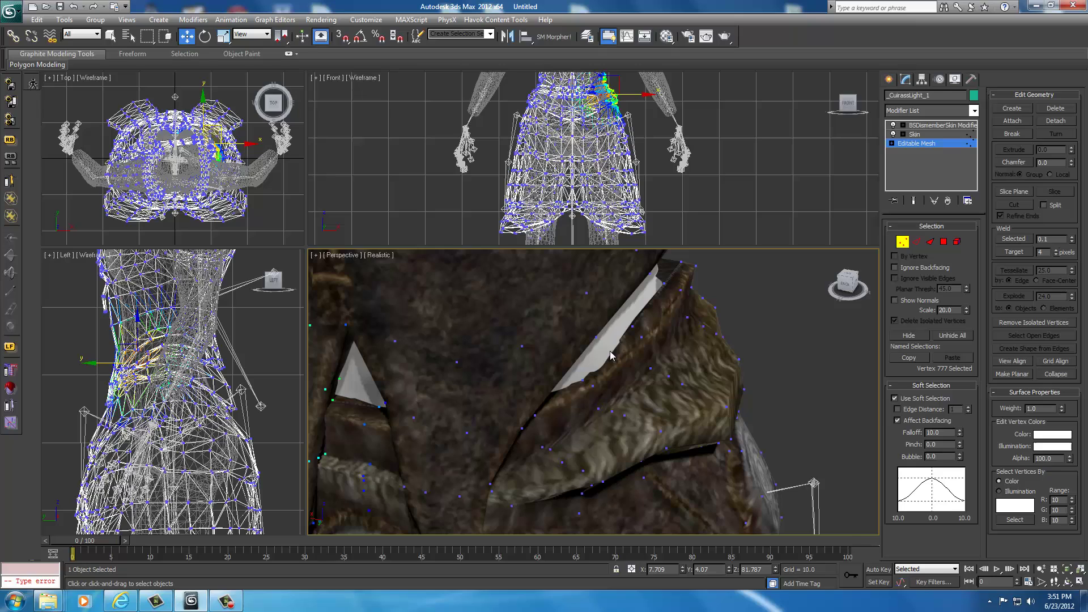
{"action": "left_click", "coordinate": [579, 376]}
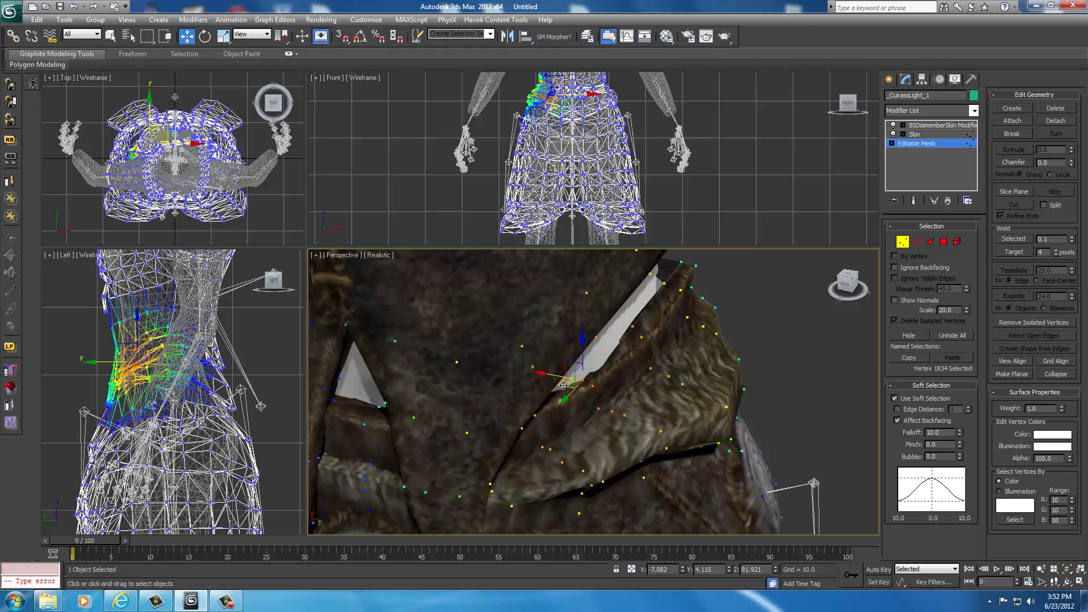
{"action": "left_click_drag", "start_coordinate": [563, 385], "coordinate": [565, 389]}
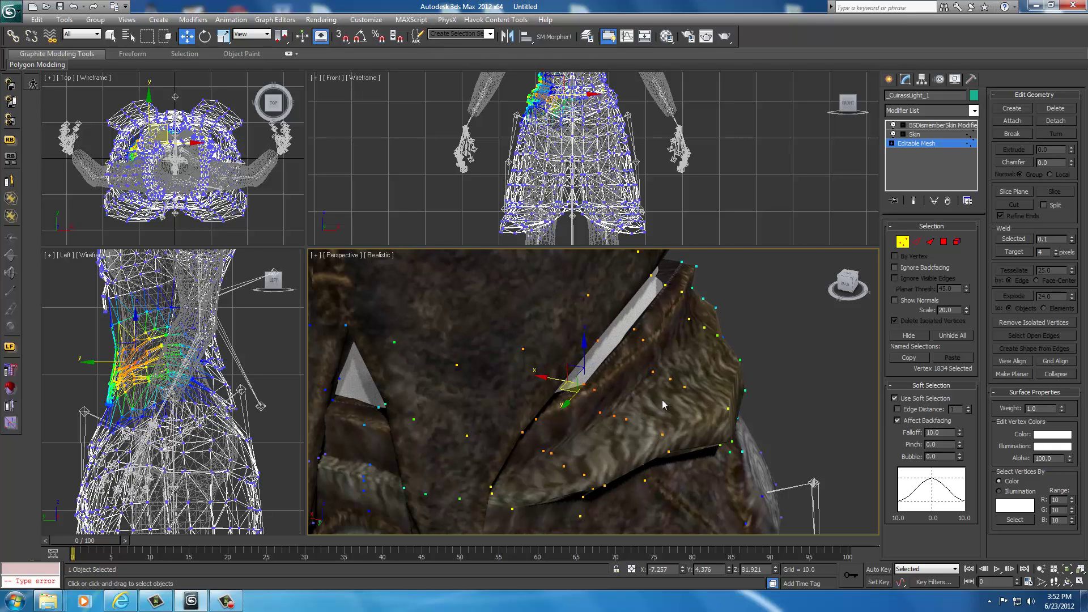
{"action": "left_click", "coordinate": [846, 285]}
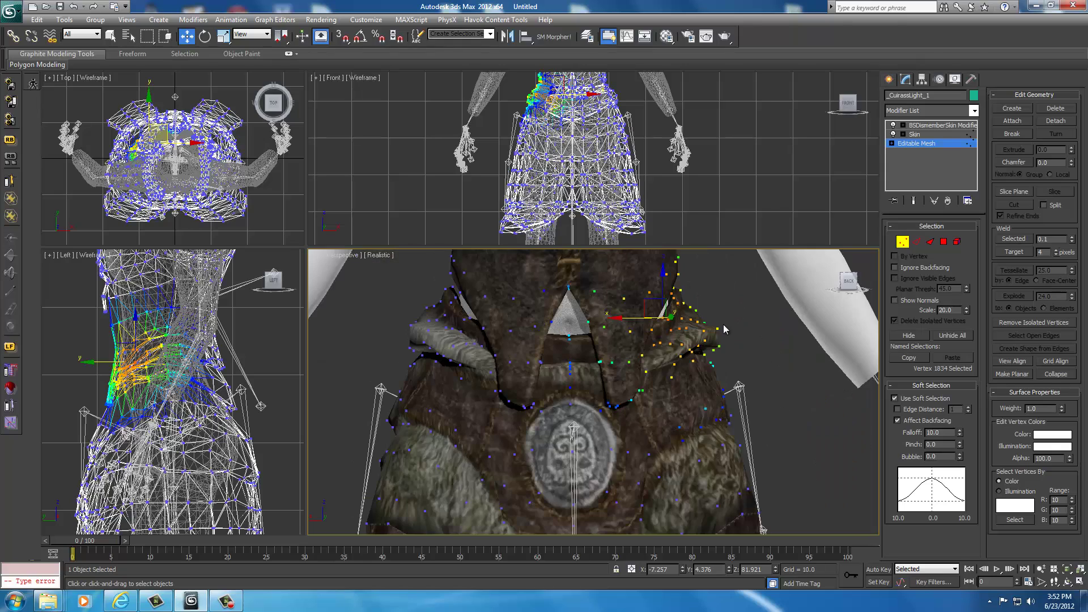
Step: Orbit toward the left side and try selecting Vertex 662 on the lower front, then clear it
{"action": "left_click", "coordinate": [272, 388]}
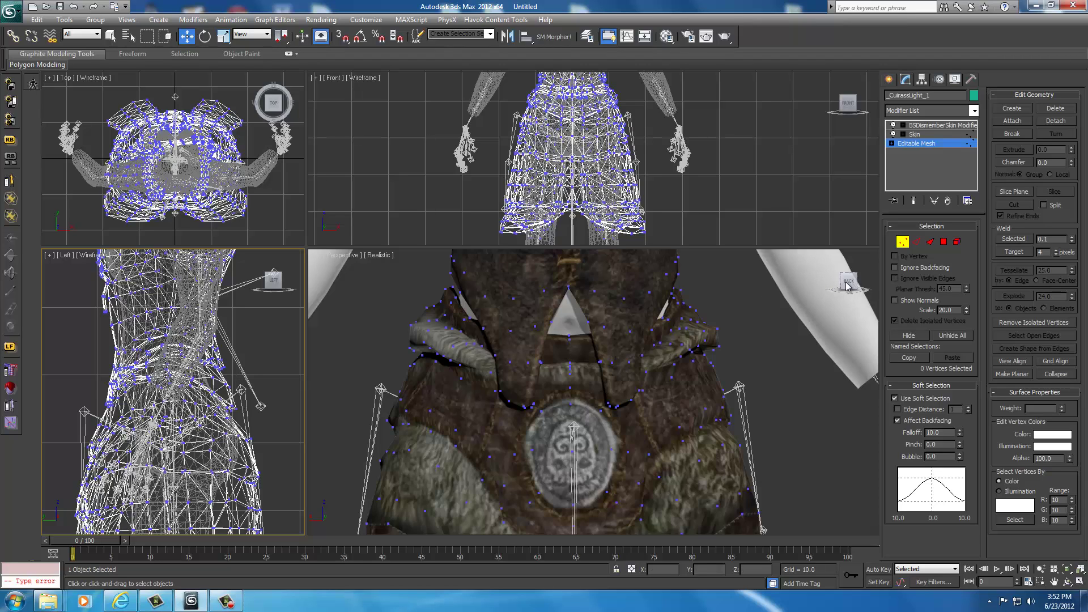
{"action": "left_click_drag", "start_coordinate": [851, 281], "coordinate": [685, 286]}
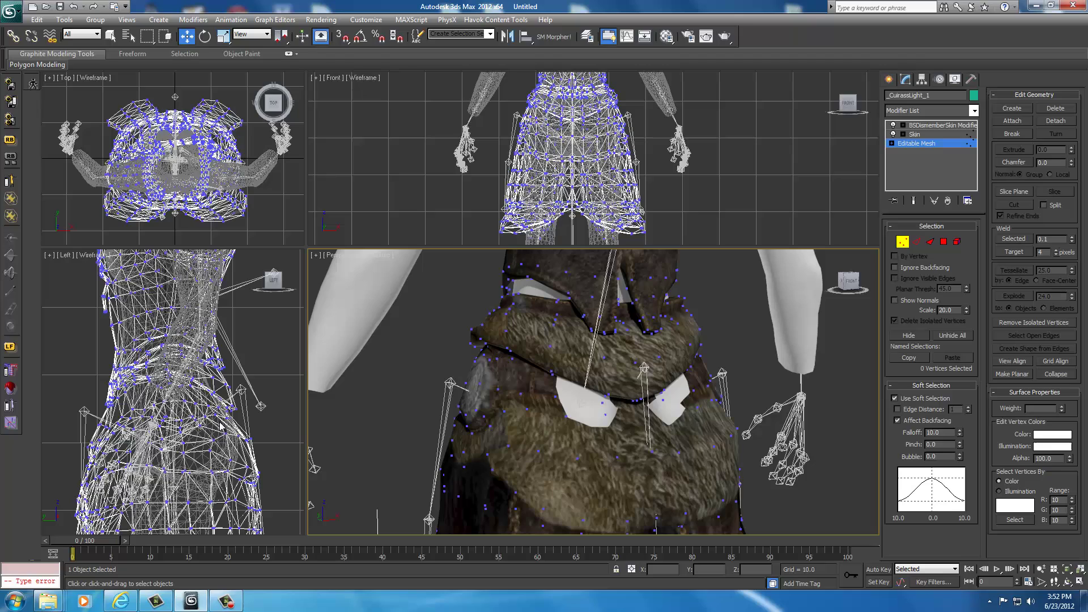
{"action": "left_click", "coordinate": [266, 420]}
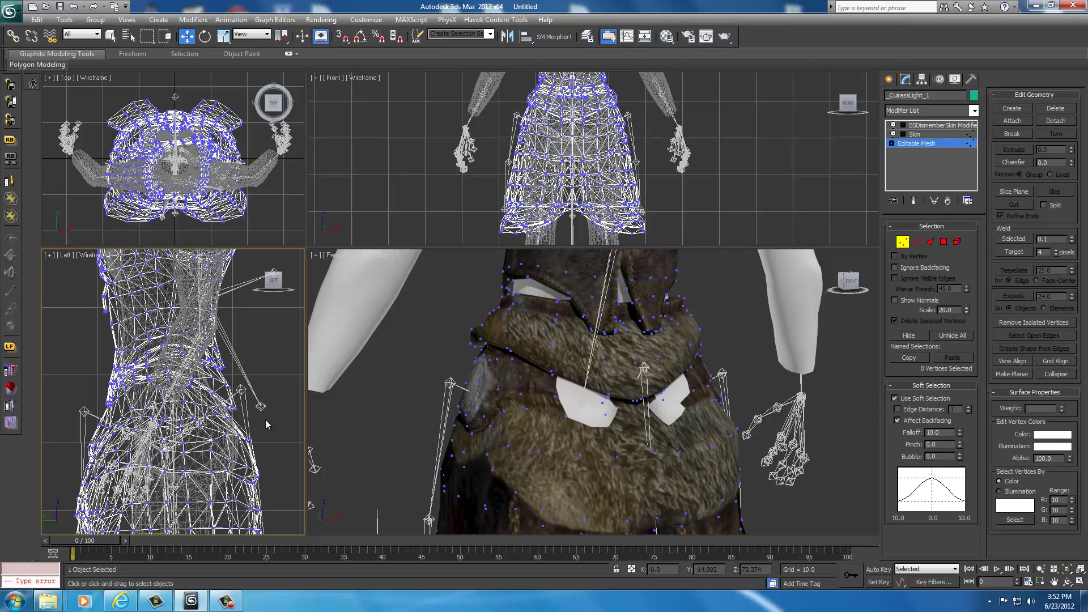
{"action": "left_click", "coordinate": [604, 402]}
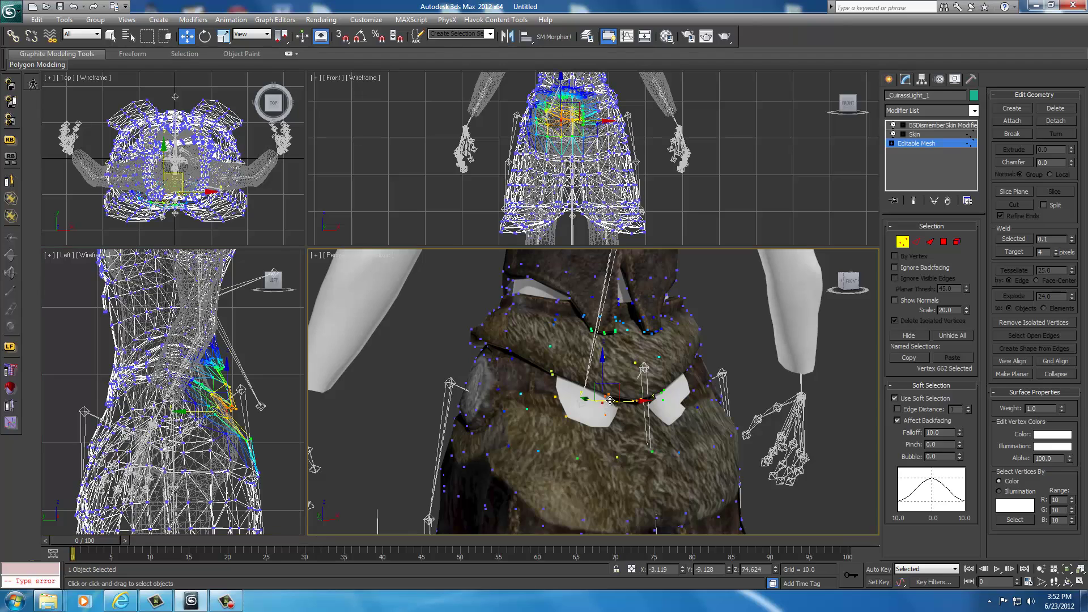
{"action": "left_click", "coordinate": [265, 422]}
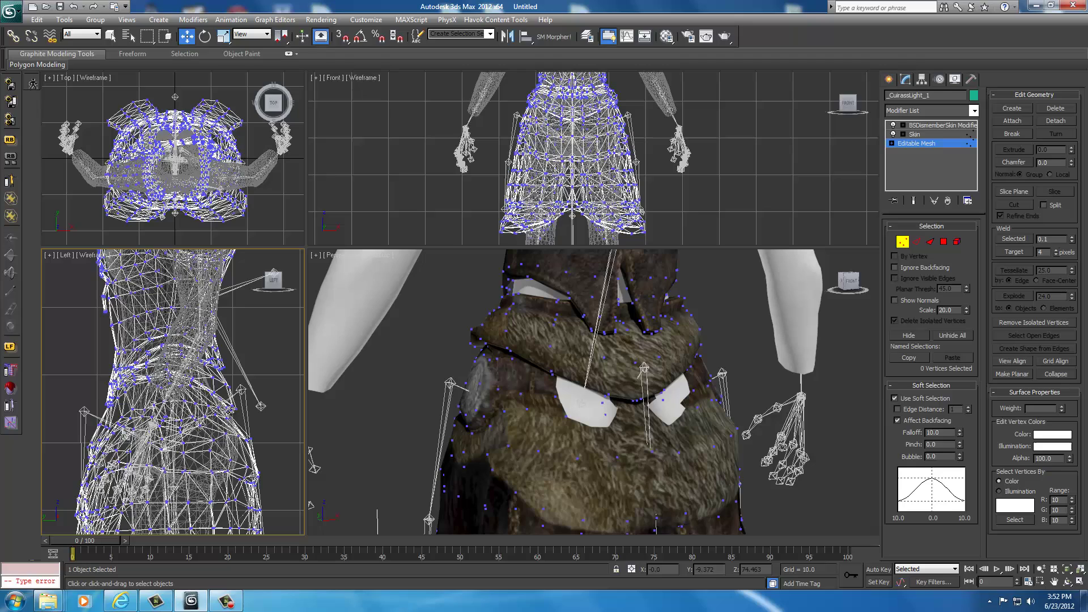
{"action": "left_click", "coordinate": [603, 403]}
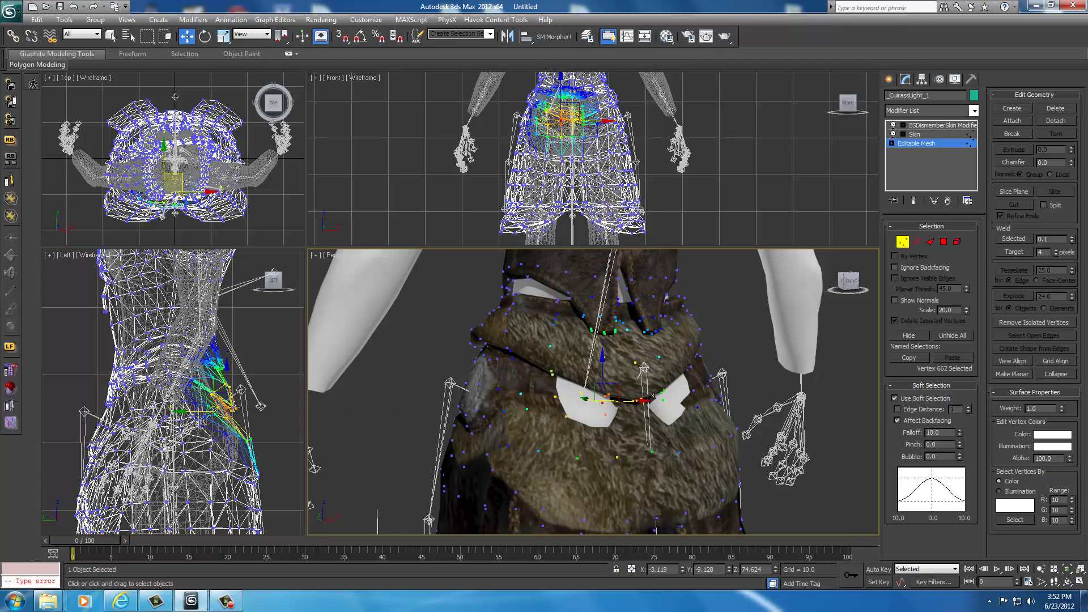
{"action": "right_click", "coordinate": [267, 416]}
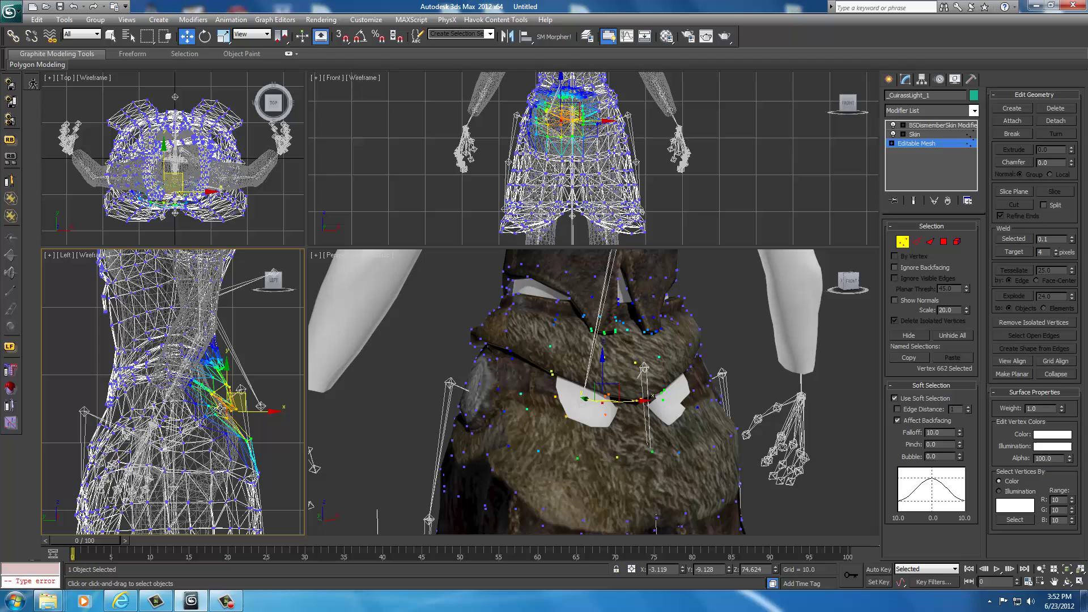
{"action": "left_click", "coordinate": [259, 423]}
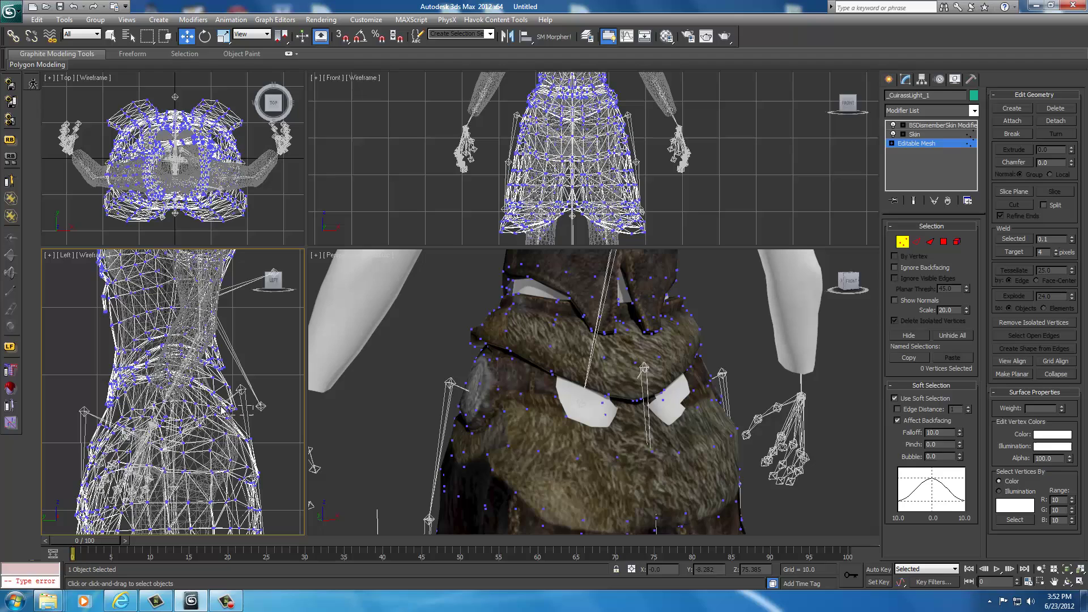
Step: Marquee-select the eight waist-gap vertices in the Left viewport and push them outward over the body
{"action": "left_click_drag", "start_coordinate": [249, 412], "coordinate": [222, 412]}
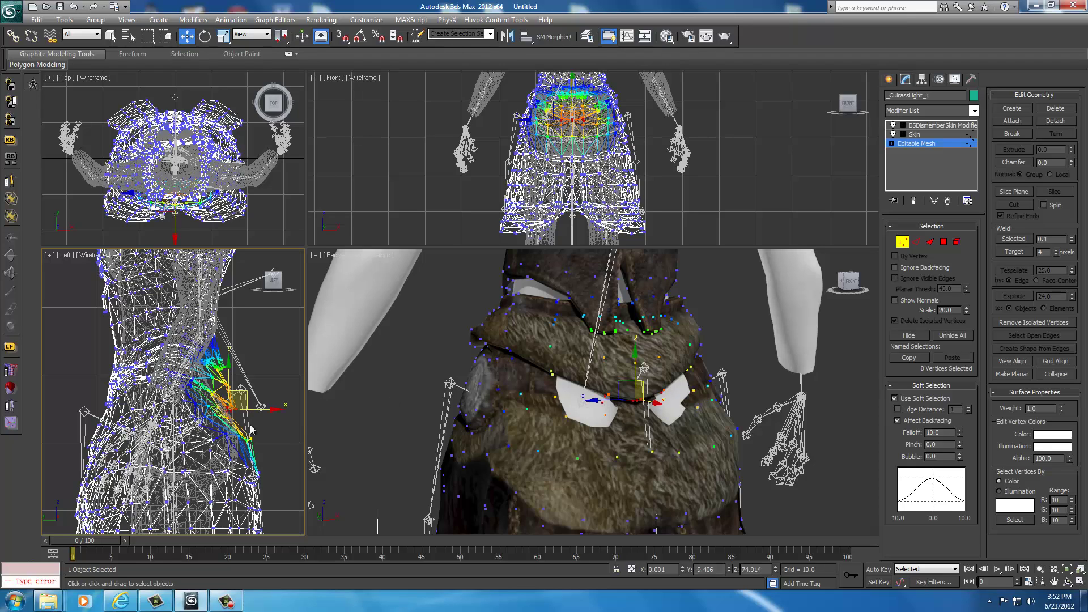
{"action": "right_click", "coordinate": [270, 421]}
{"action": "left_click", "coordinate": [273, 426]}
{"action": "left_click_drag", "start_coordinate": [271, 410], "coordinate": [273, 411]}
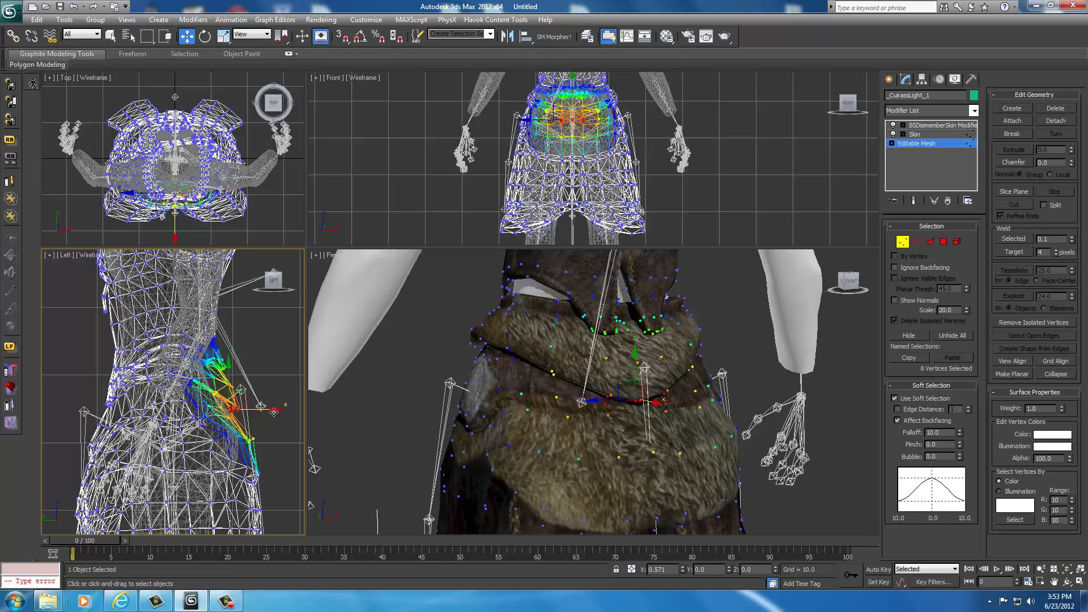
{"action": "left_click_drag", "start_coordinate": [274, 412], "coordinate": [280, 412]}
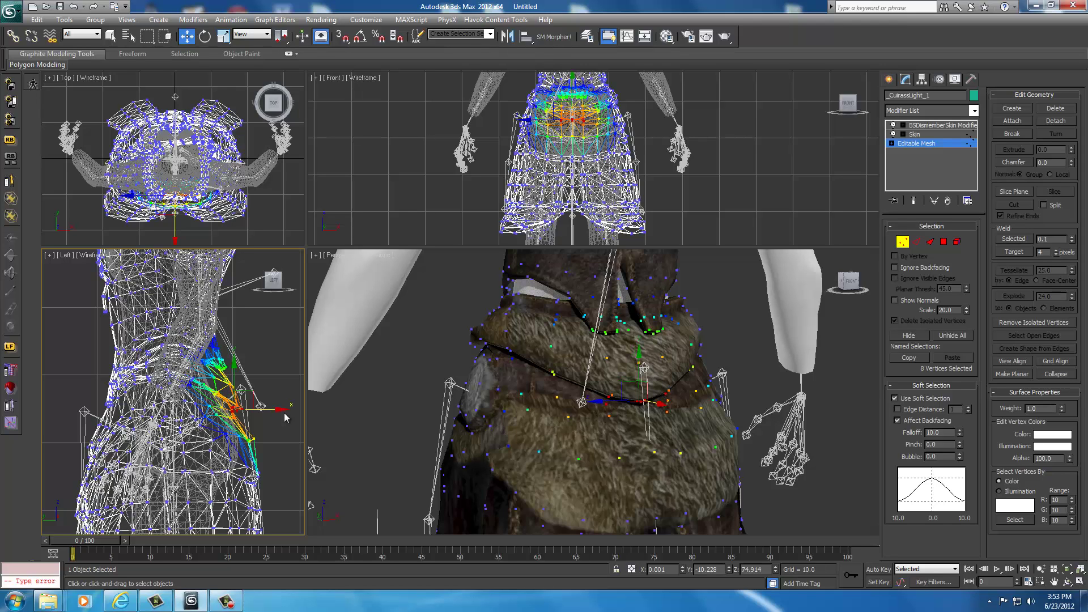
{"action": "left_click", "coordinate": [430, 351]}
{"action": "middle_click_drag", "start_coordinate": [430, 351], "coordinate": [655, 285], "text": "alt"}
Step: Frame the character, orbit to a side view, and pan the Left view down to marquee the skirt hem
{"action": "key", "text": "z"}
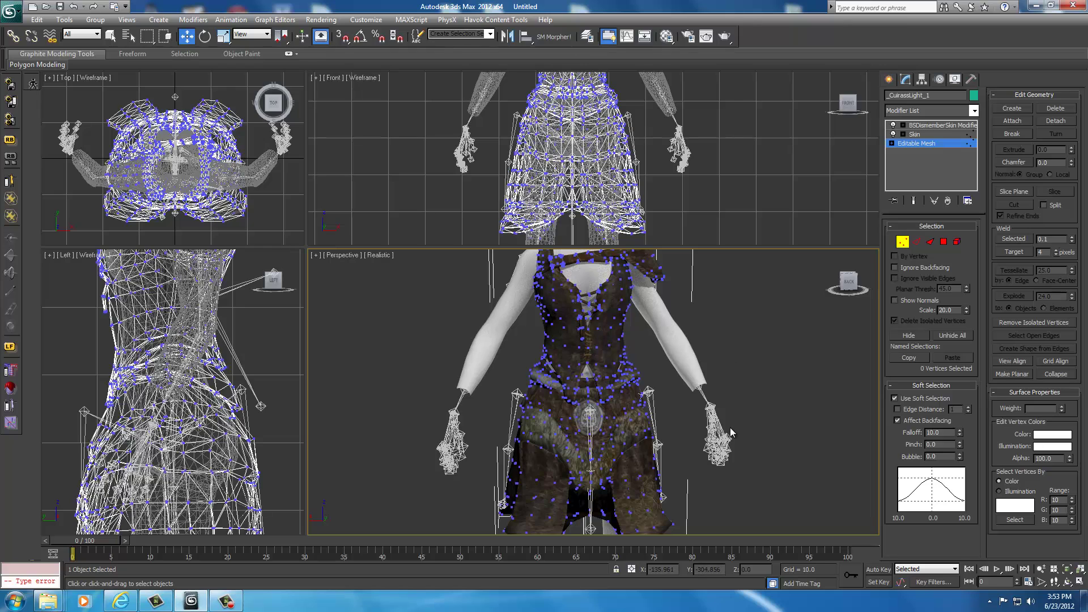
{"action": "middle_click_drag", "start_coordinate": [729, 427], "coordinate": [701, 338]}
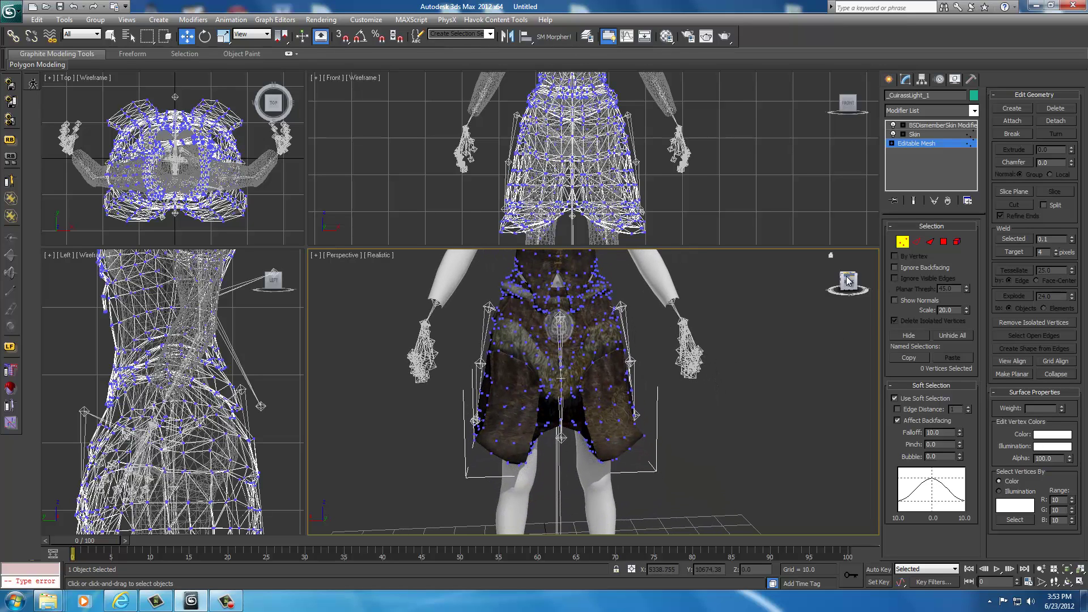
{"action": "left_click_drag", "start_coordinate": [848, 279], "coordinate": [753, 267]}
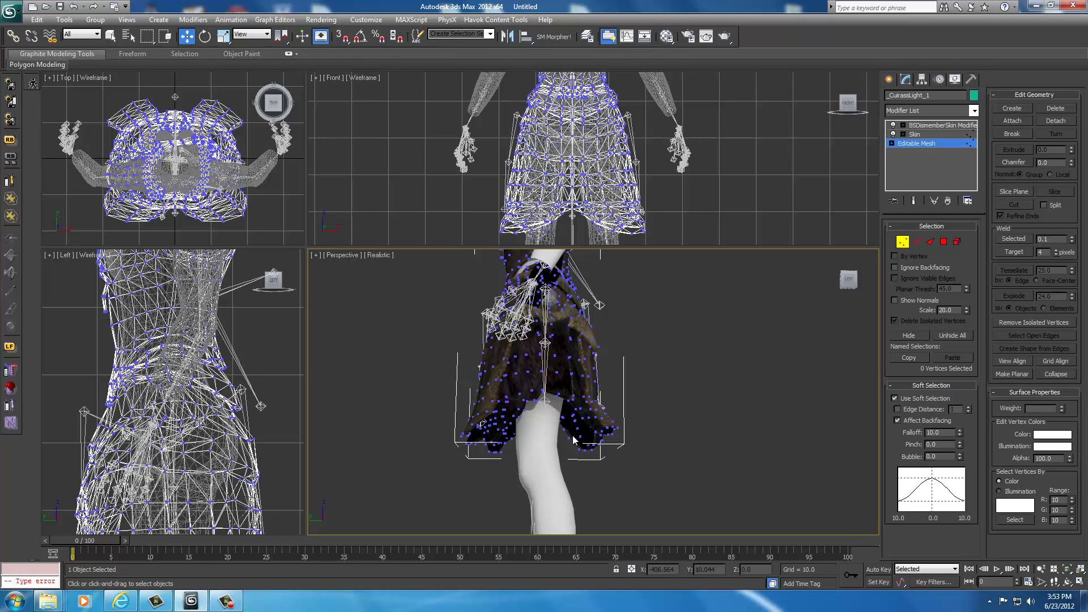
{"action": "left_click", "coordinate": [250, 487]}
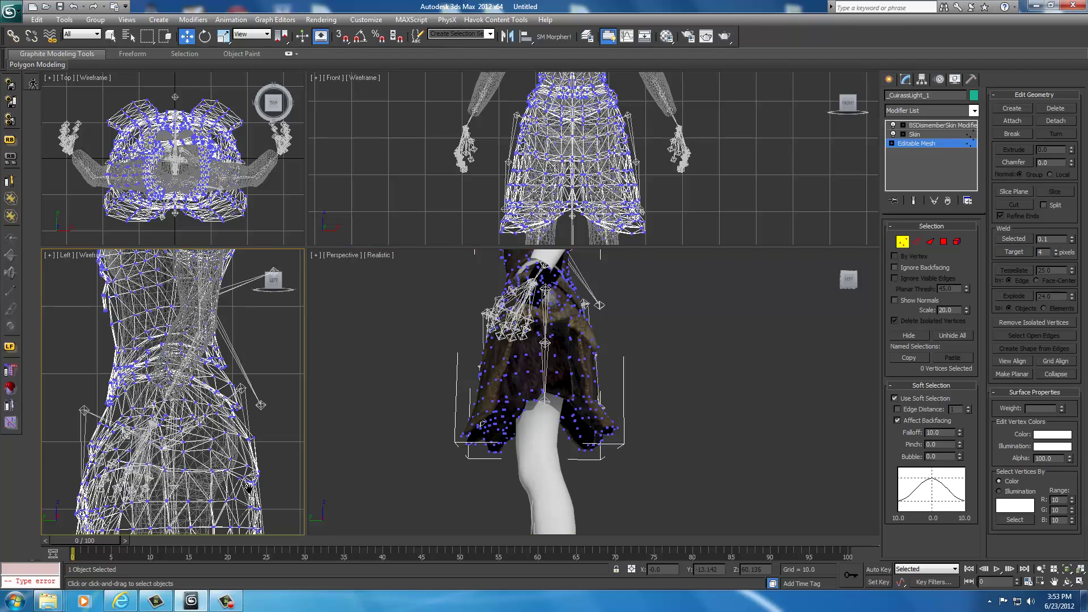
{"action": "middle_click_drag", "start_coordinate": [250, 488], "coordinate": [250, 348]}
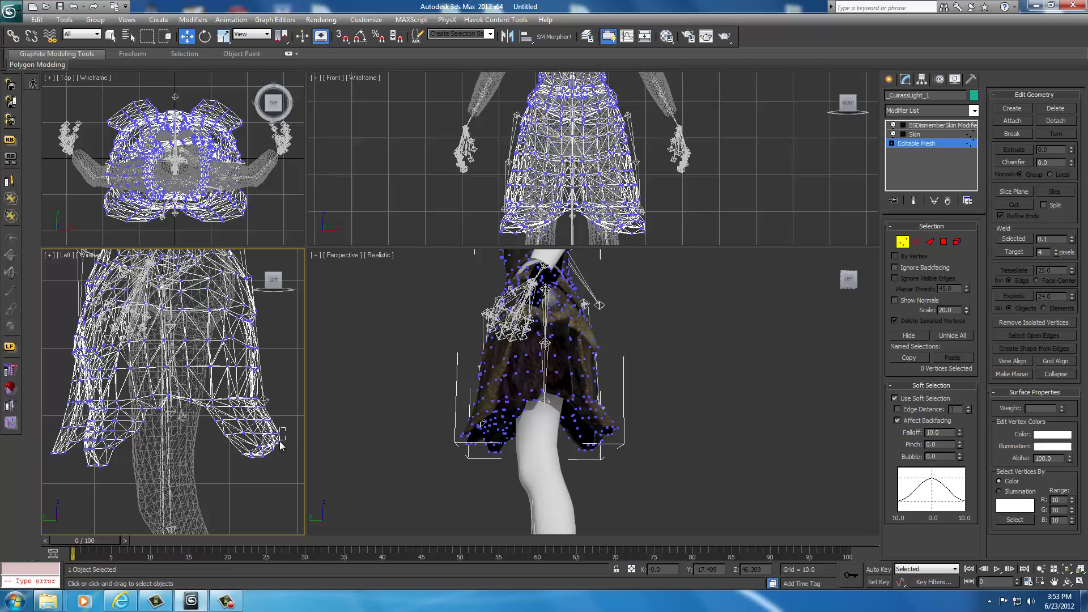
{"action": "left_click_drag", "start_coordinate": [286, 427], "coordinate": [48, 473]}
Step: Scale the 160 lower-hem vertices to 85% along X in the Left view, then deselect
{"action": "left_click_drag", "start_coordinate": [49, 475], "coordinate": [50, 476]}
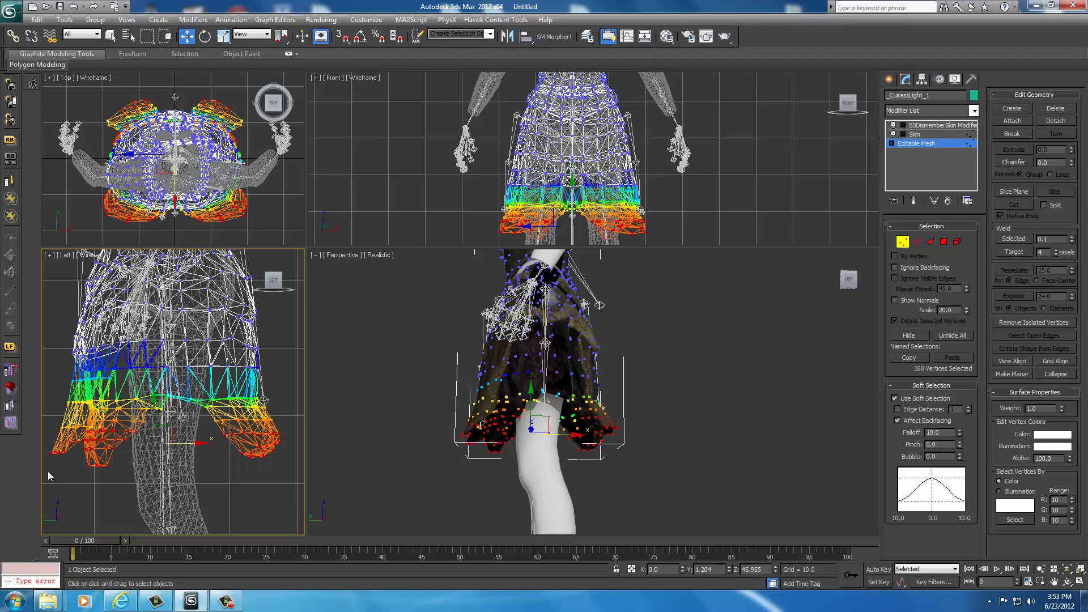
{"action": "right_click", "coordinate": [225, 452]}
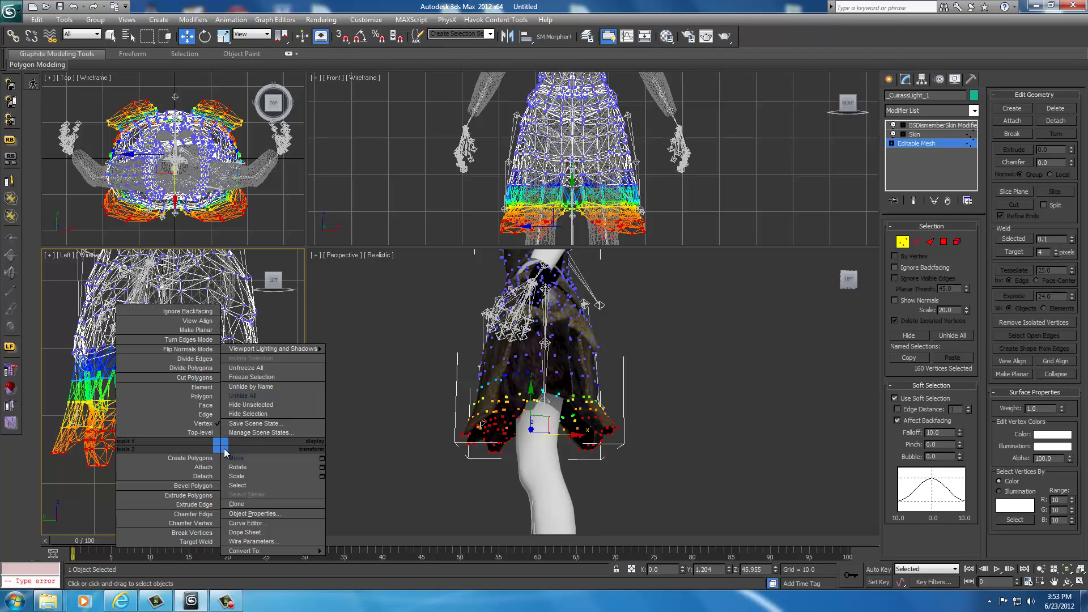
{"action": "left_click", "coordinate": [235, 476]}
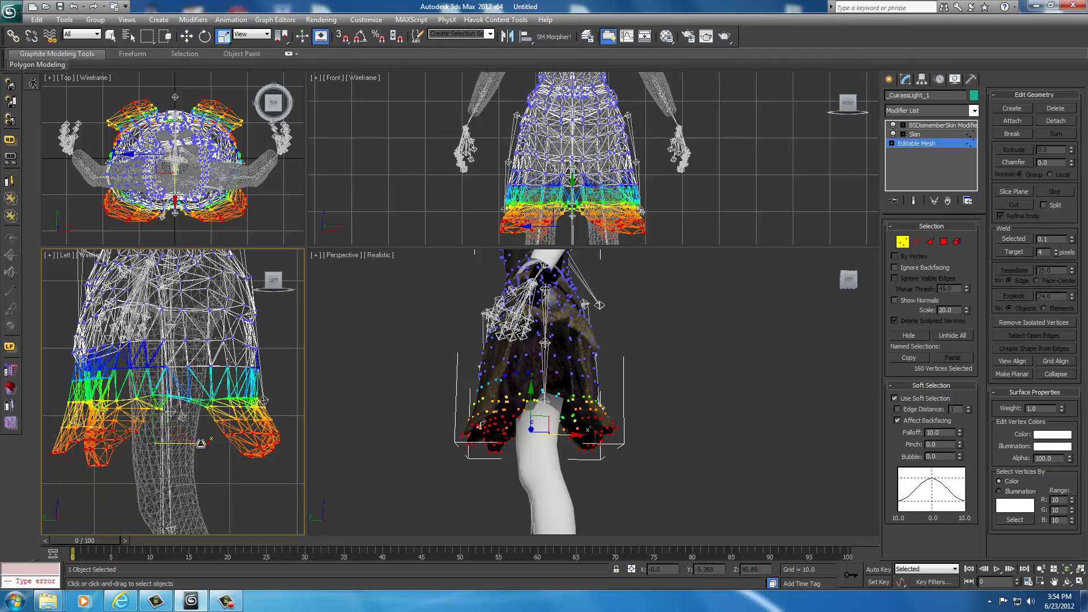
{"action": "left_click_drag", "start_coordinate": [200, 443], "coordinate": [185, 445]}
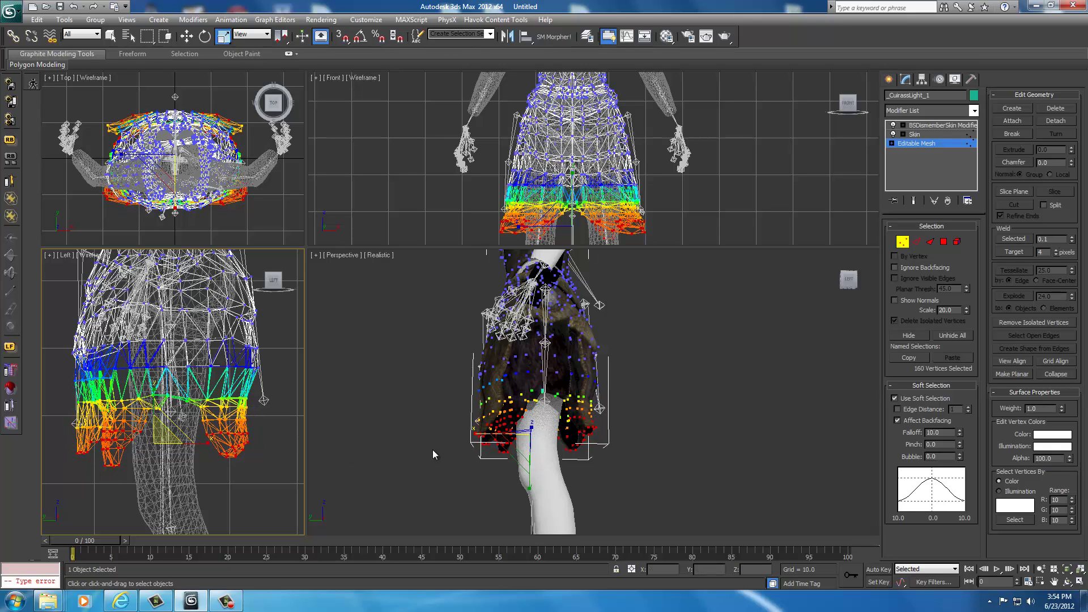
{"action": "left_click", "coordinate": [423, 438]}
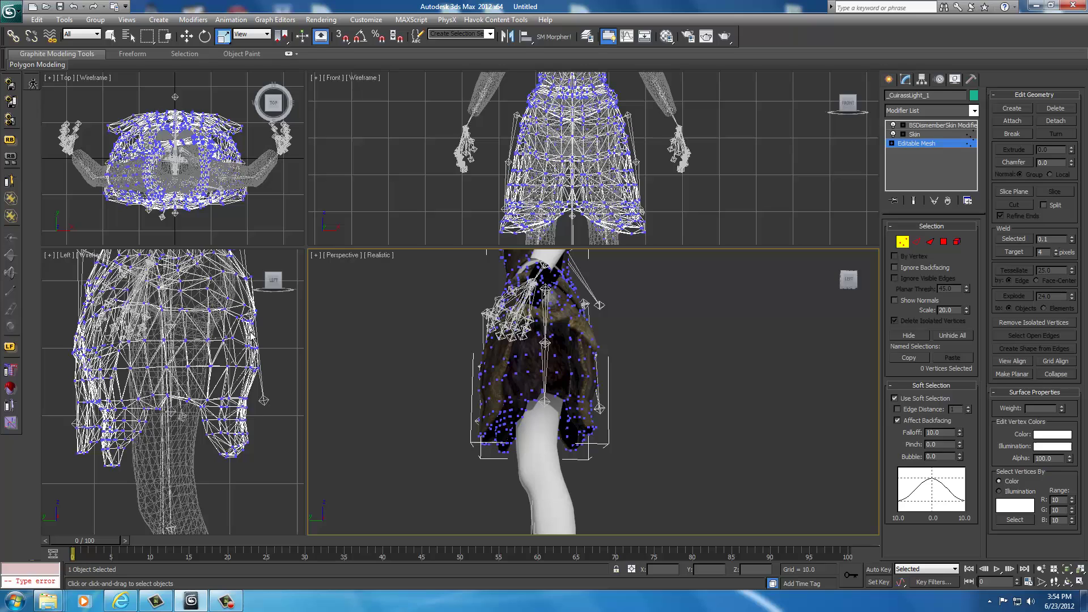
Step: Scale a band of 73 mid-skirt vertices to 86% along X in the Left view, then deselect
{"action": "left_click", "coordinate": [264, 399]}
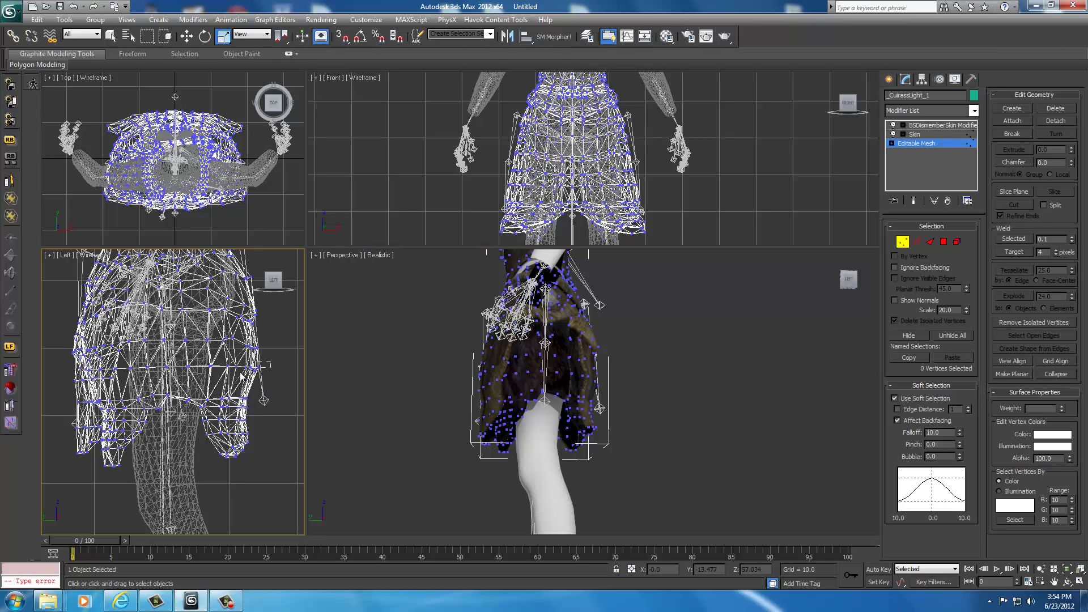
{"action": "left_click_drag", "start_coordinate": [84, 377], "coordinate": [67, 377]}
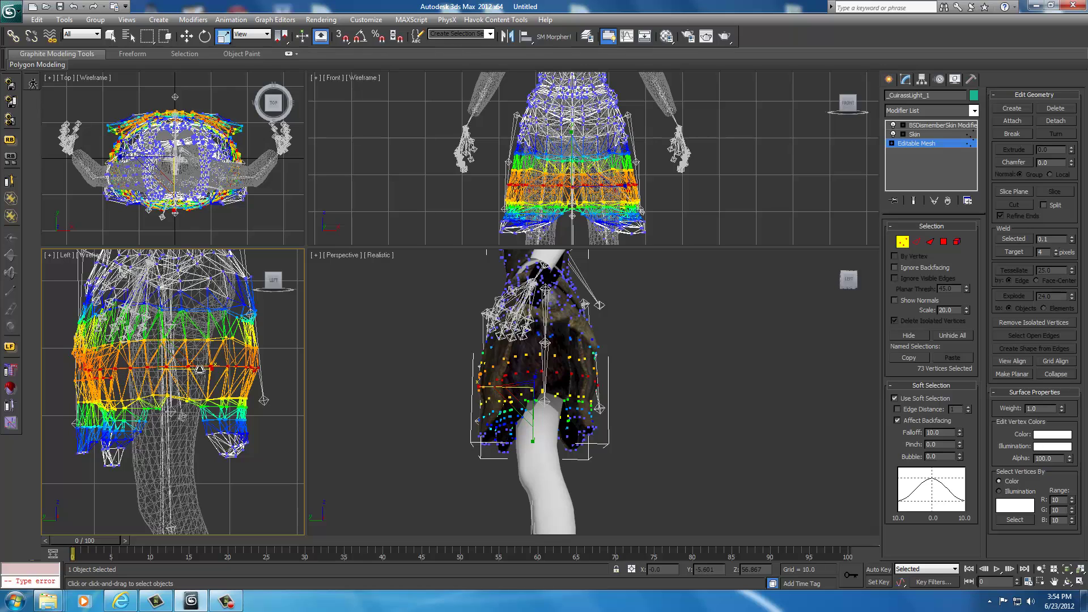
{"action": "left_click_drag", "start_coordinate": [199, 369], "coordinate": [192, 370]}
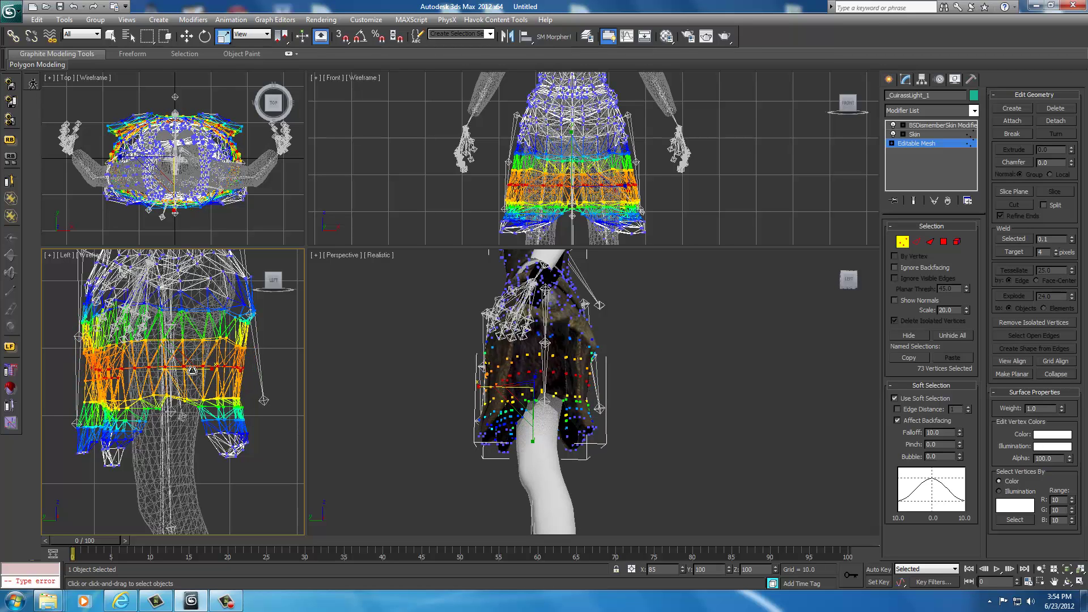
{"action": "left_click", "coordinate": [400, 396]}
Step: Orbit the Perspective view round to a rear-side angle to review the narrowed skirt
{"action": "right_click", "coordinate": [671, 393]}
{"action": "key", "text": "Escape"}
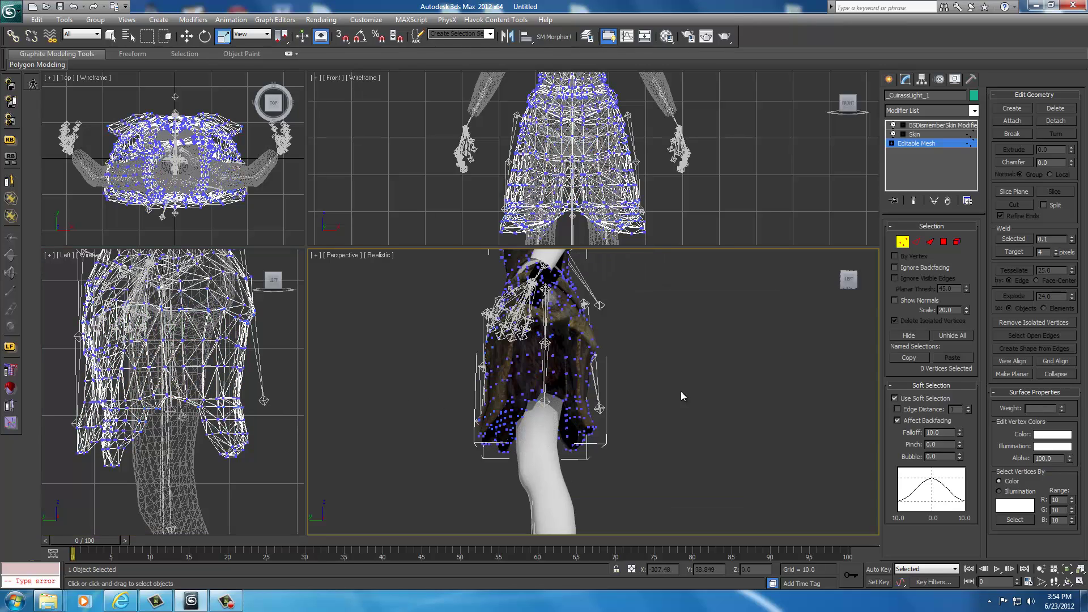
{"action": "middle_click_drag", "start_coordinate": [682, 396], "coordinate": [542, 300], "text": "alt"}
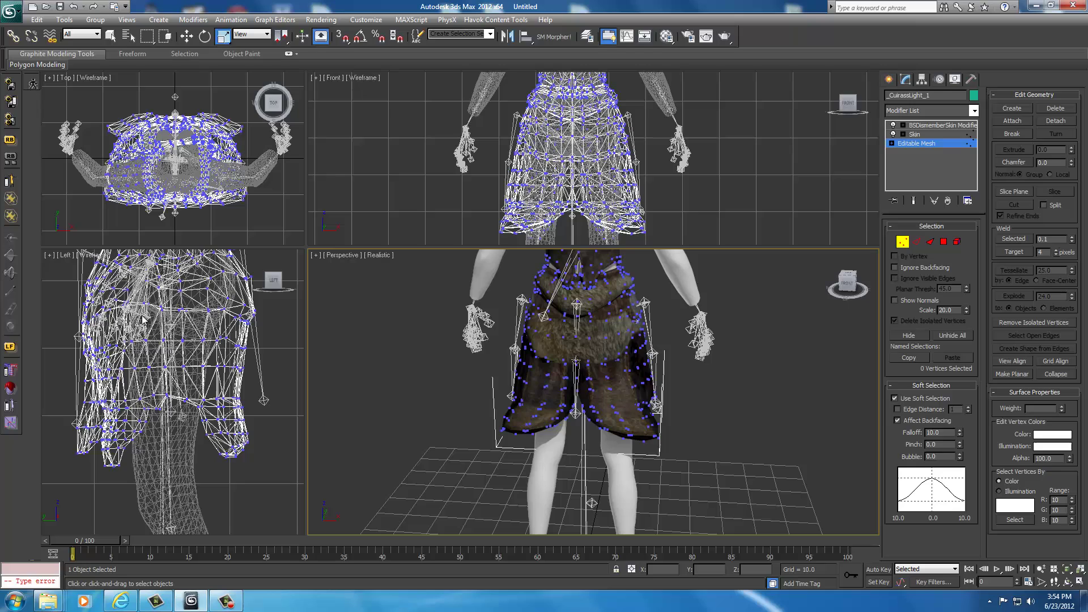
{"action": "right_click", "coordinate": [833, 329]}
{"action": "left_click_drag", "start_coordinate": [847, 281], "coordinate": [676, 280]}
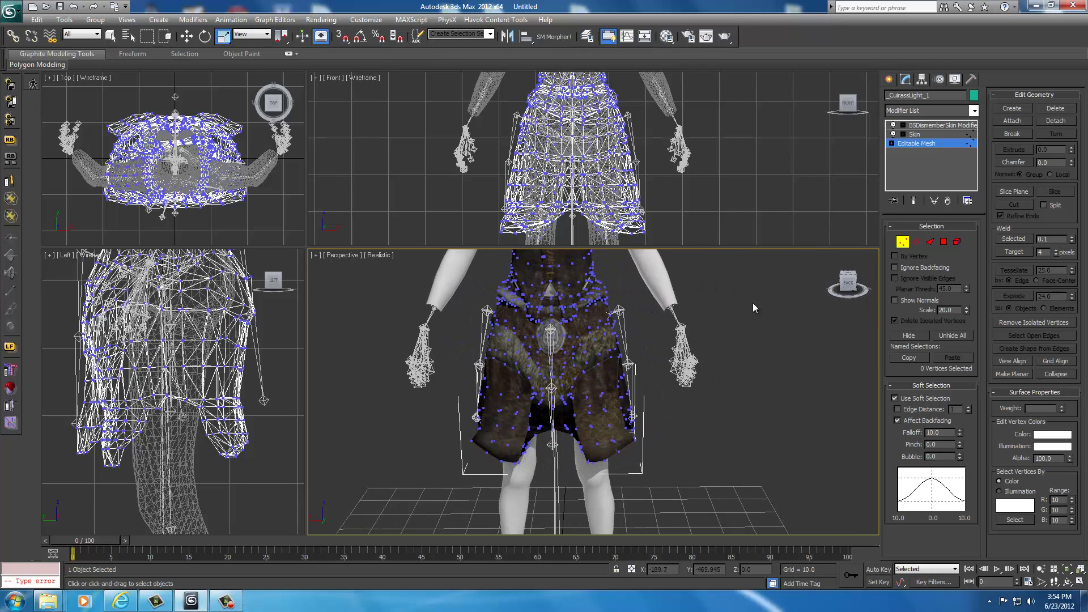
Step: Move a soft-selected shoulder-strap vertex to start reshaping the strap over the body
{"action": "middle_click_drag", "start_coordinate": [753, 302], "coordinate": [746, 408]}
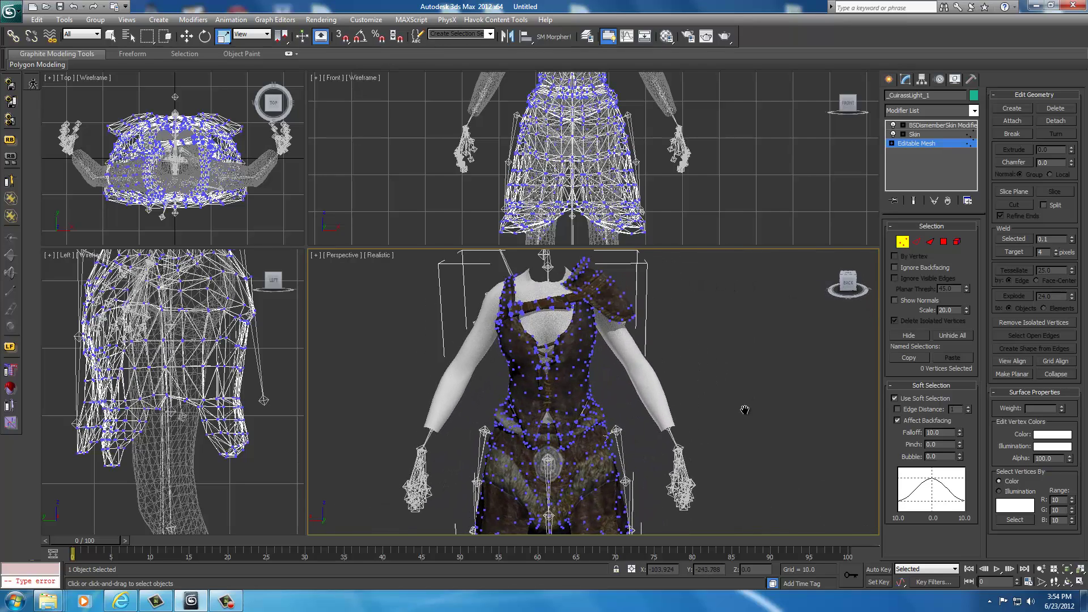
{"action": "left_click", "coordinate": [849, 280]}
{"action": "middle_click_drag", "start_coordinate": [315, 277], "coordinate": [362, 282], "text": "alt"}
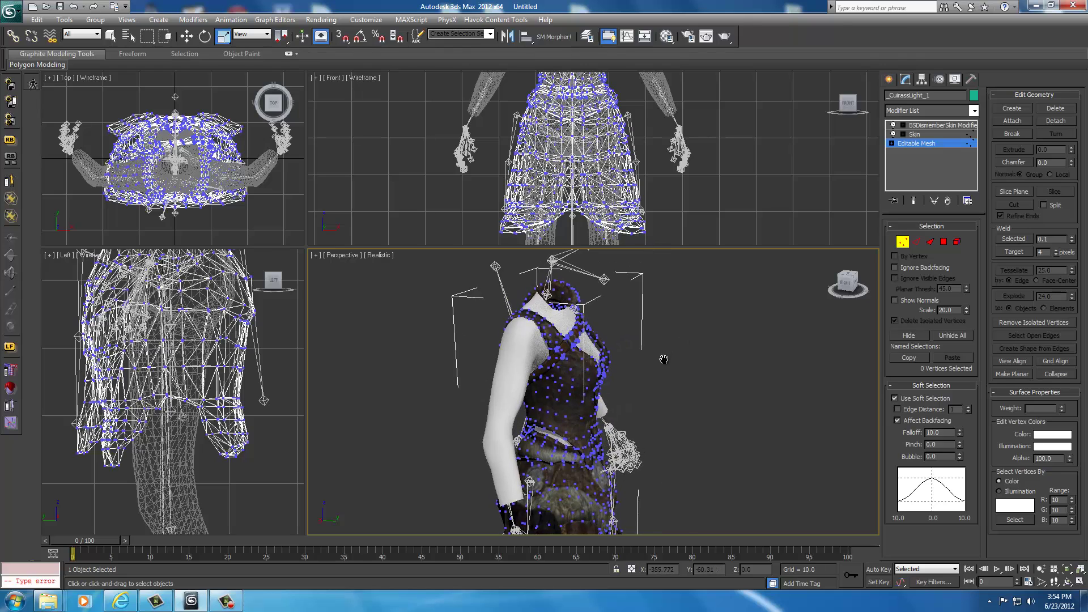
{"action": "scroll", "coordinate": [662, 351], "scroll_direction": "up", "scroll_amount": 6}
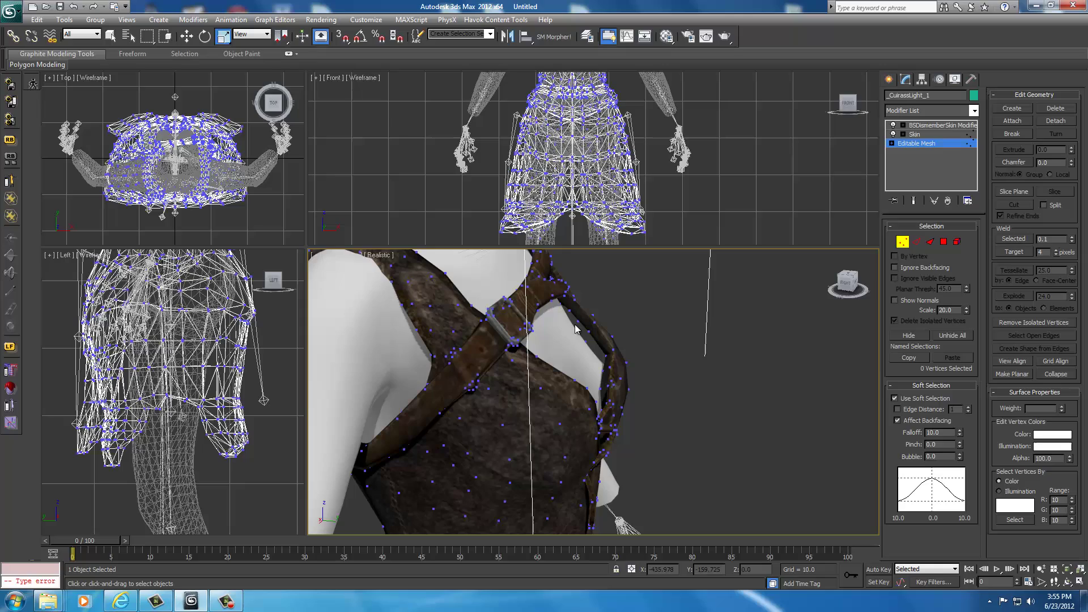
{"action": "middle_click_drag", "start_coordinate": [842, 311], "coordinate": [814, 289], "text": "alt"}
{"action": "left_click", "coordinate": [554, 358]}
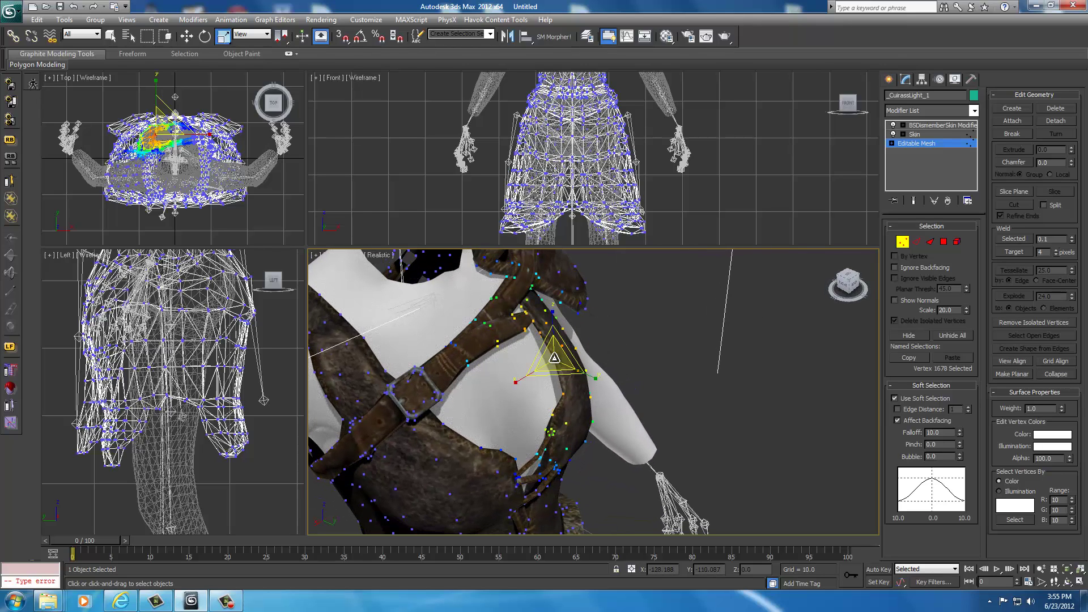
{"action": "right_click", "coordinate": [555, 362]}
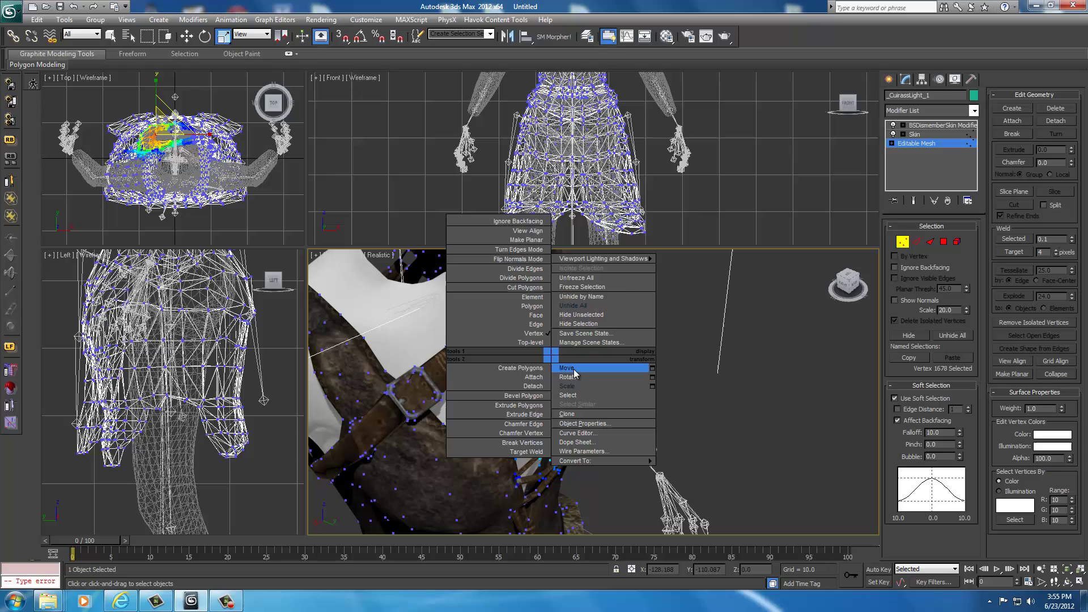
{"action": "left_click", "coordinate": [563, 369]}
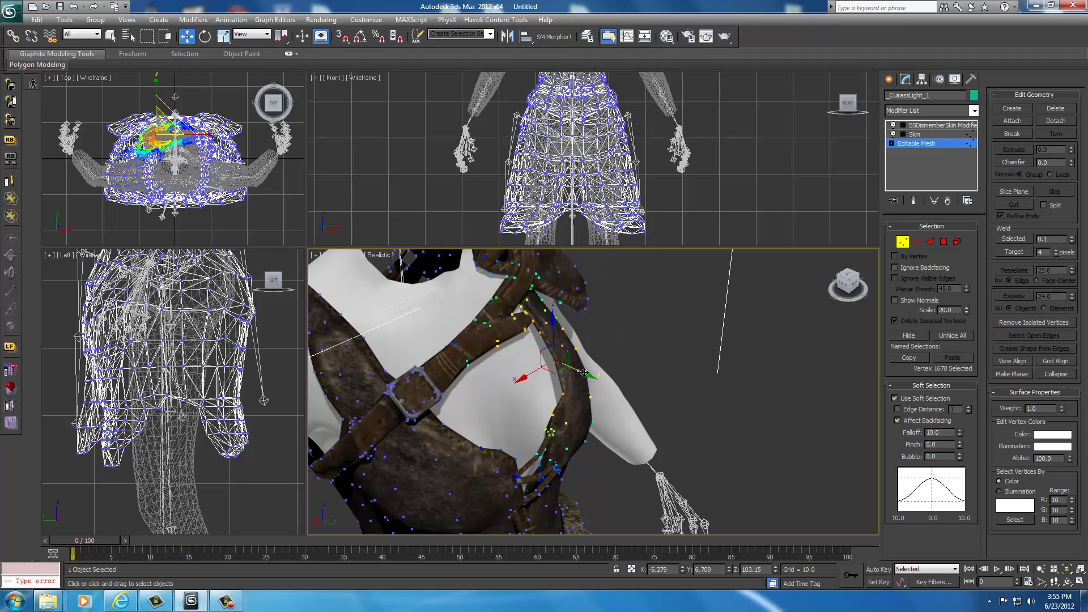
{"action": "left_click_drag", "start_coordinate": [554, 371], "coordinate": [531, 367]}
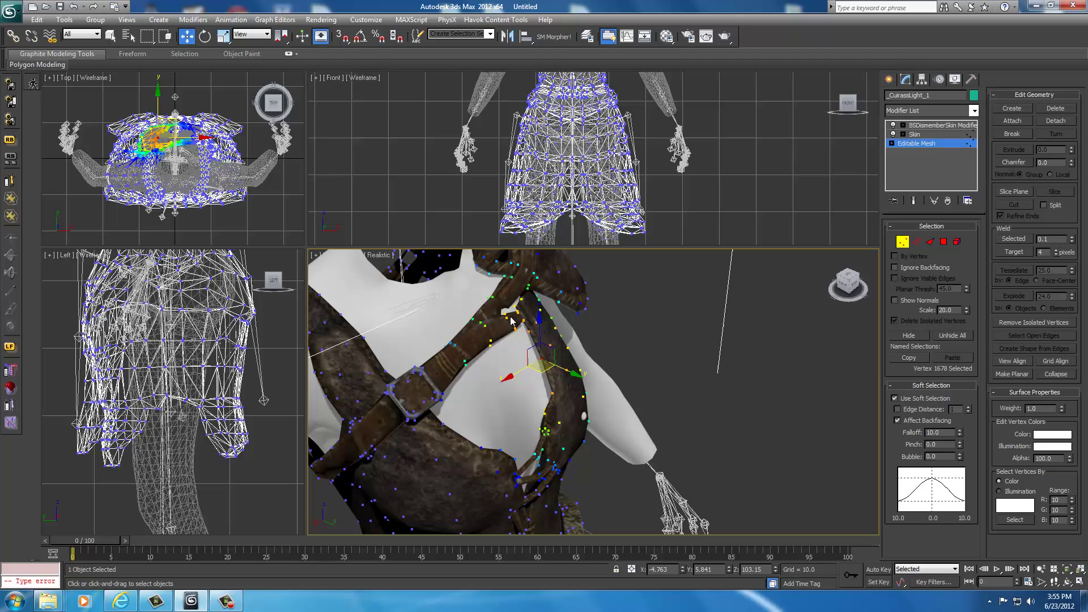
Step: Nudge neighbouring strap vertices near the left arm to fit the shoulder, checking from several angles
{"action": "left_click", "coordinate": [586, 418]}
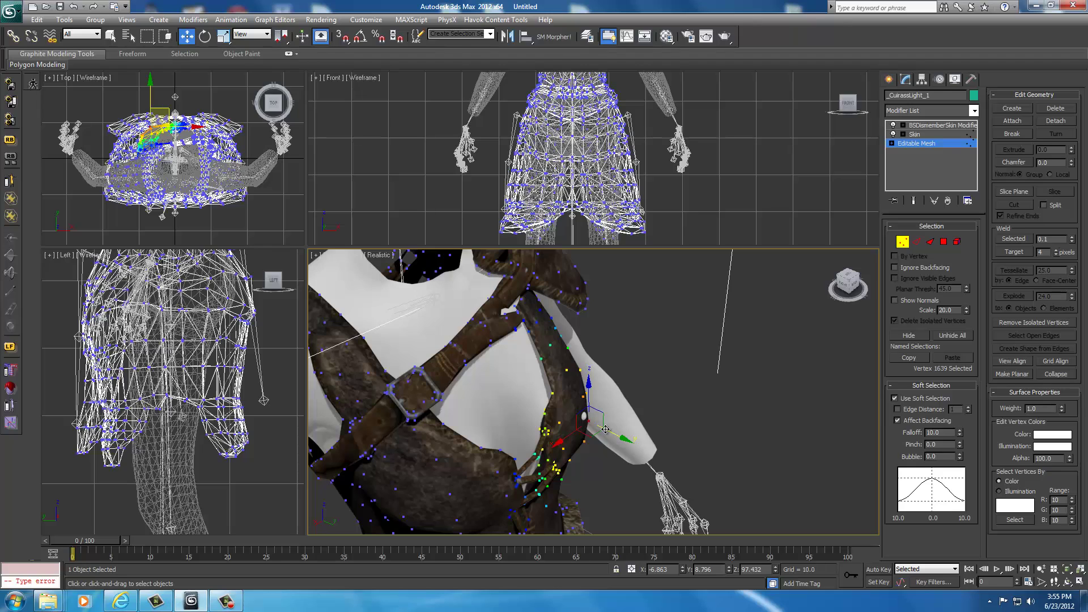
{"action": "left_click_drag", "start_coordinate": [605, 429], "coordinate": [608, 432]}
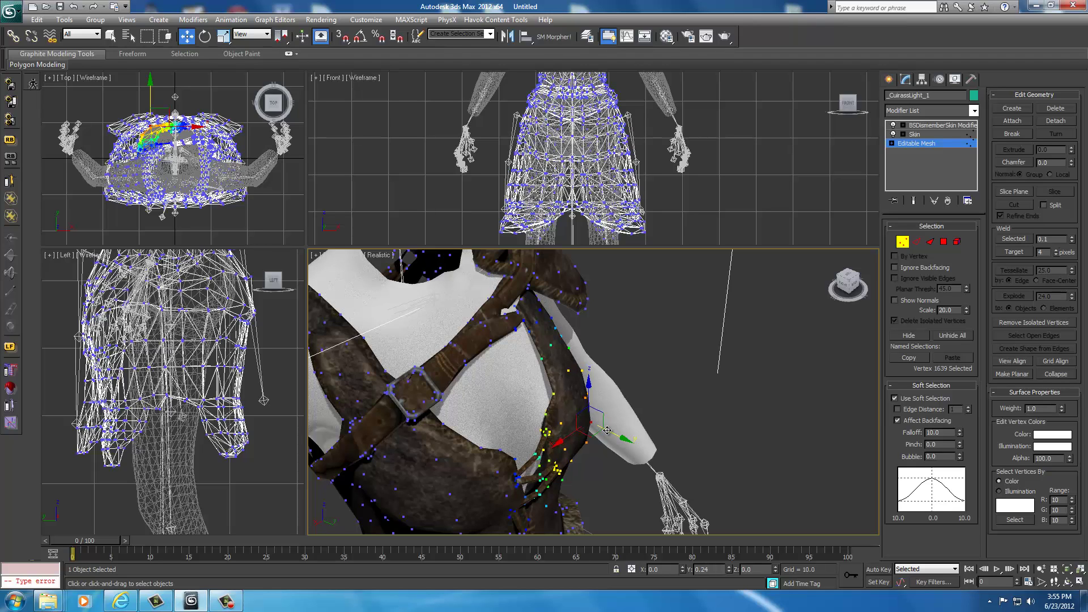
{"action": "left_click", "coordinate": [513, 305]}
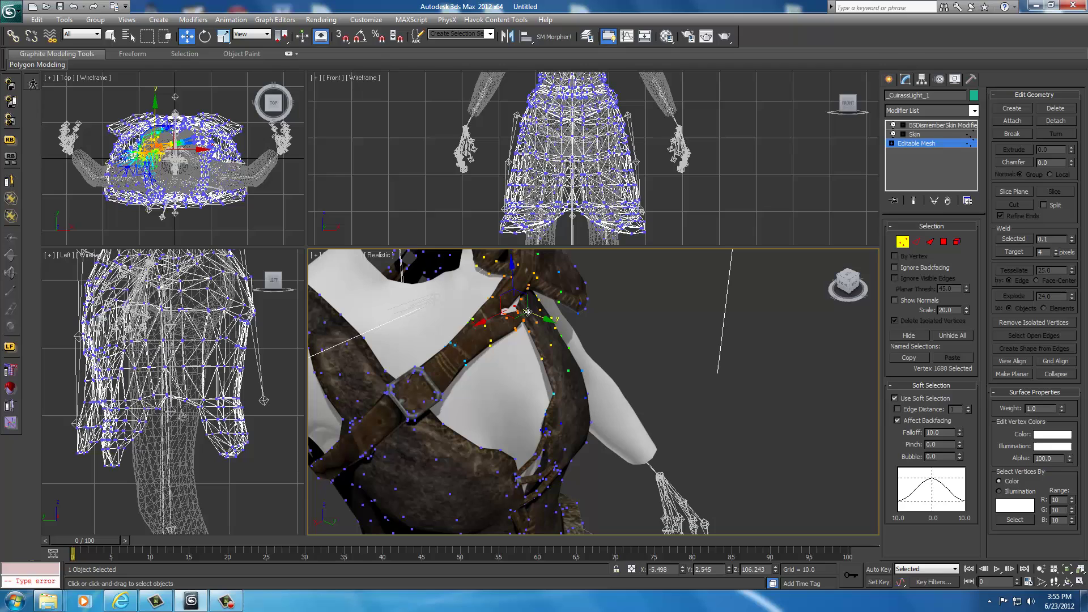
{"action": "left_click_drag", "start_coordinate": [528, 312], "coordinate": [532, 315]}
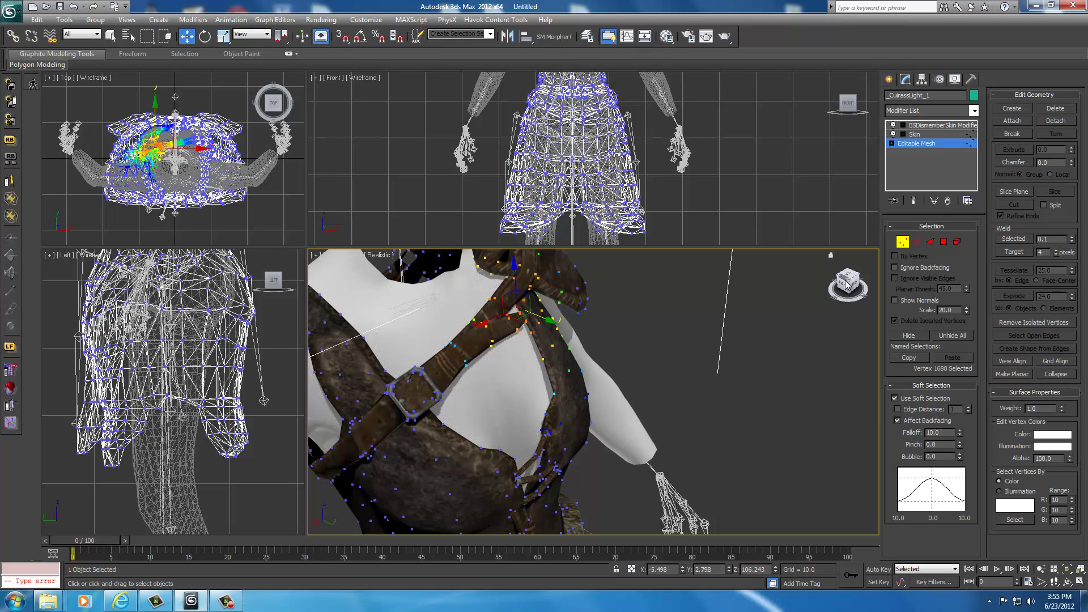
{"action": "left_click_drag", "start_coordinate": [848, 283], "coordinate": [865, 281]}
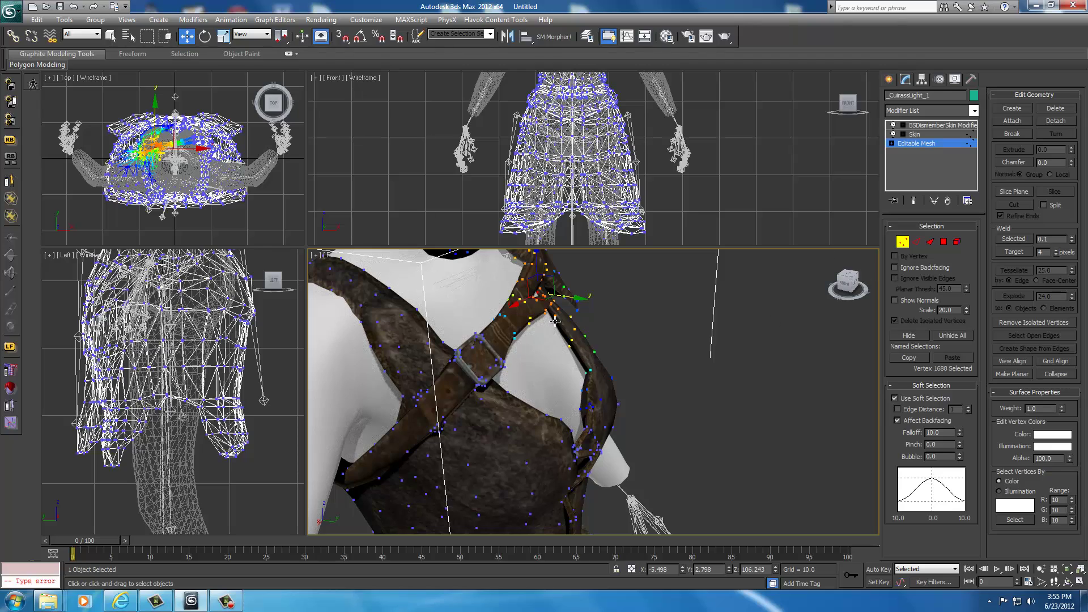
{"action": "left_click", "coordinate": [569, 339]}
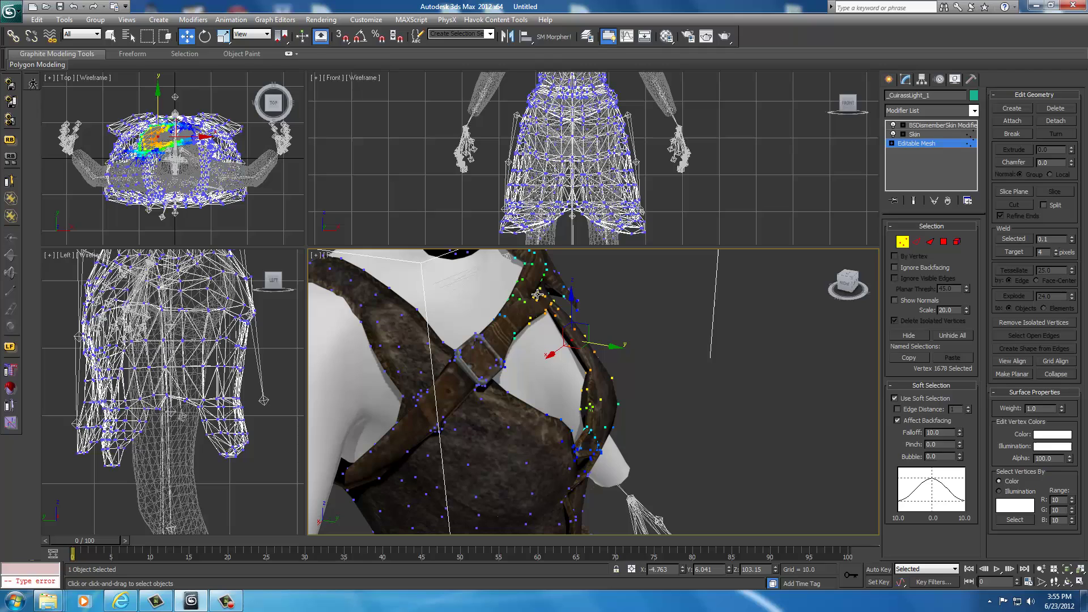
{"action": "left_click_drag", "start_coordinate": [847, 287], "coordinate": [713, 286]}
{"action": "middle_click_drag", "start_coordinate": [712, 286], "coordinate": [697, 431], "text": "alt"}
Step: Move the chest buckle vertices up and right, then pick a lower vest vertex and frame the waist
{"action": "left_click", "coordinate": [593, 345]}
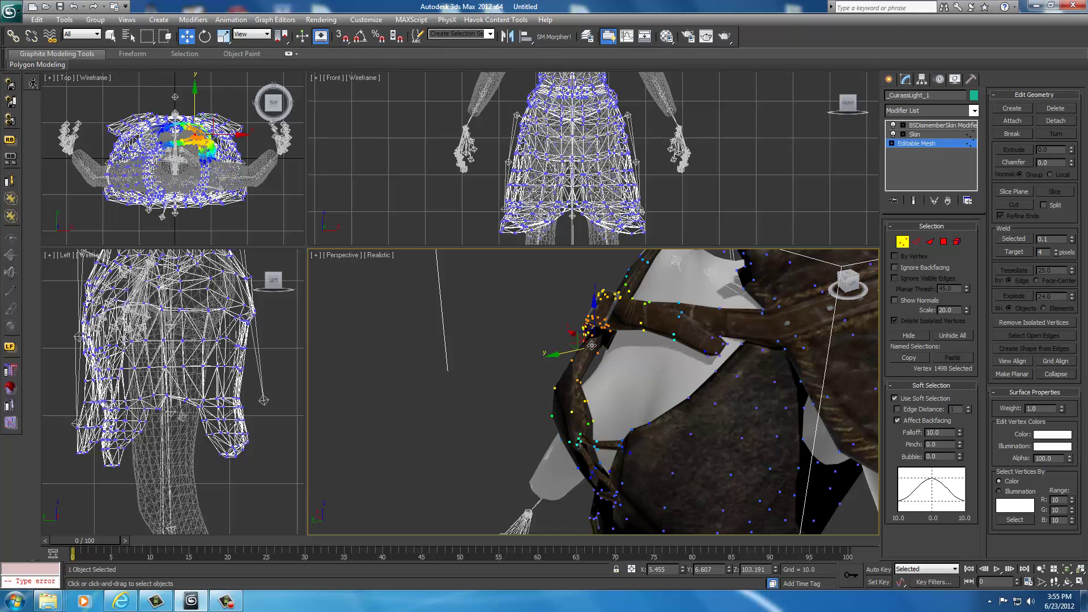
{"action": "left_click", "coordinate": [848, 283]}
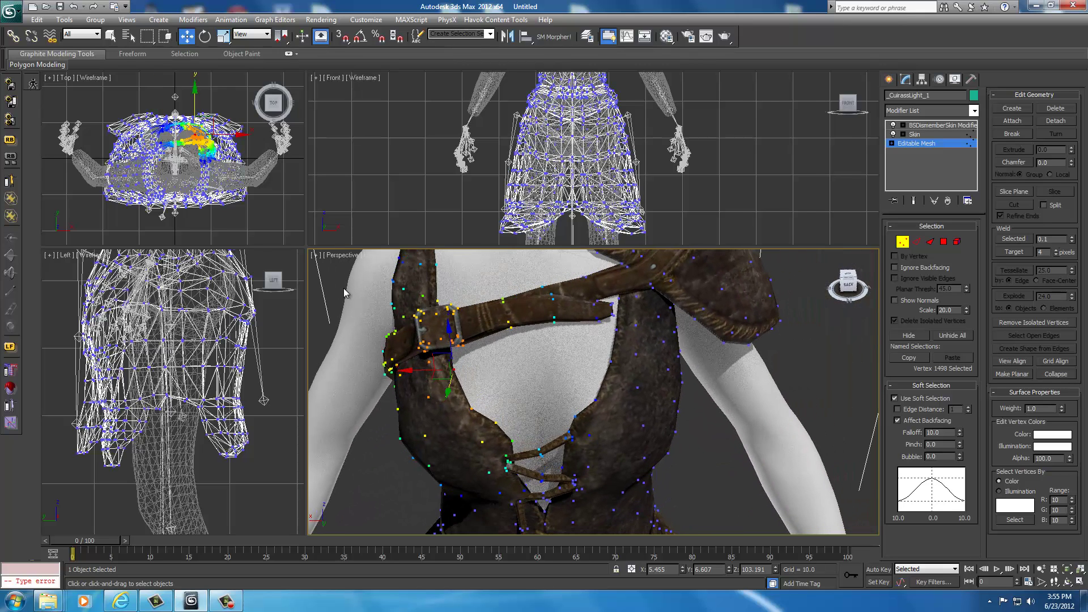
{"action": "left_click_drag", "start_coordinate": [435, 377], "coordinate": [459, 361]}
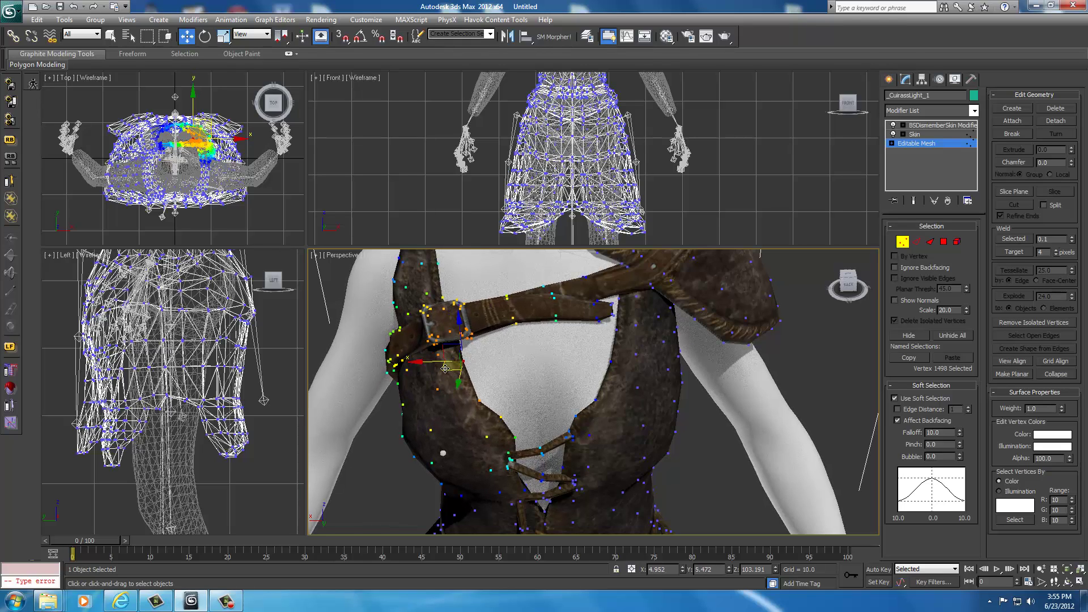
{"action": "left_click", "coordinate": [428, 463]}
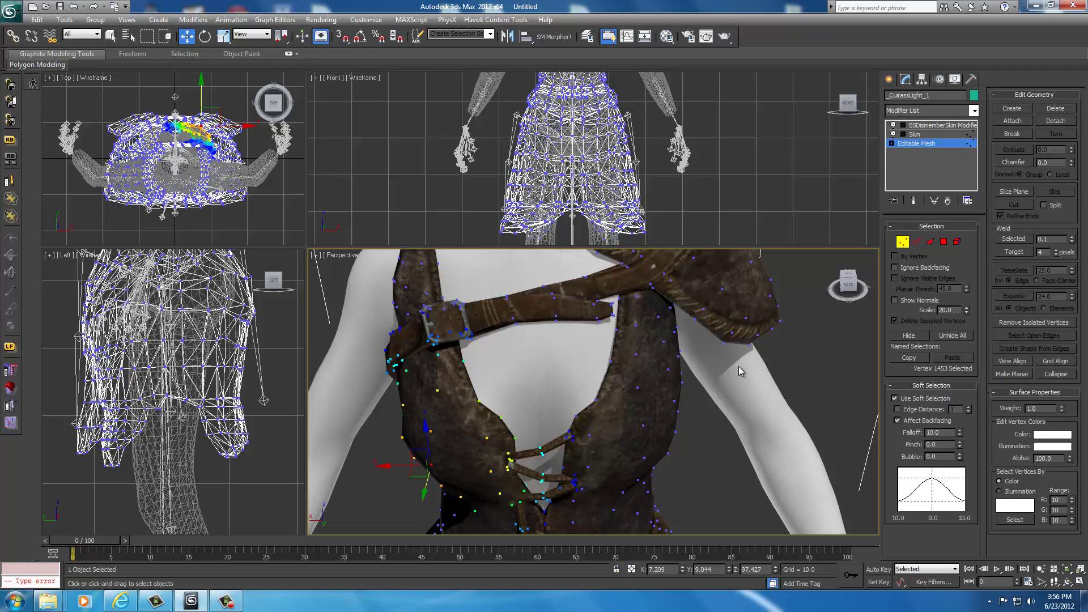
{"action": "mouse_move", "coordinate": [848, 285]}
{"action": "left_mouse_down"}
{"action": "mouse_move", "coordinate": [333, 285]}
{"action": "mouse_move", "coordinate": [852, 283]}
{"action": "mouse_move", "coordinate": [836, 278]}
{"action": "left_mouse_up"}
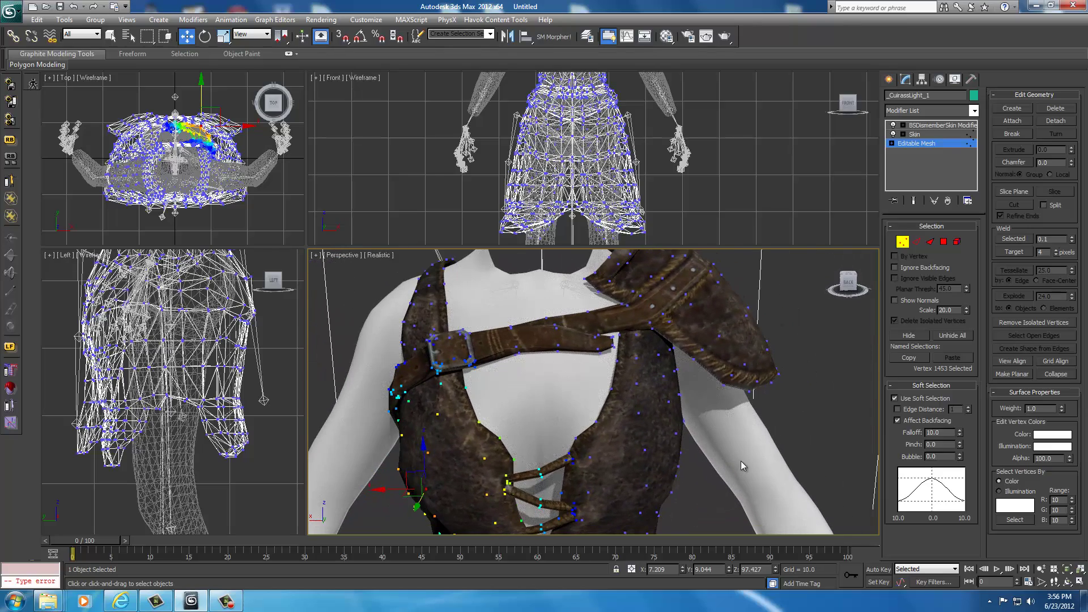
{"action": "middle_click_drag", "start_coordinate": [740, 461], "coordinate": [758, 345]}
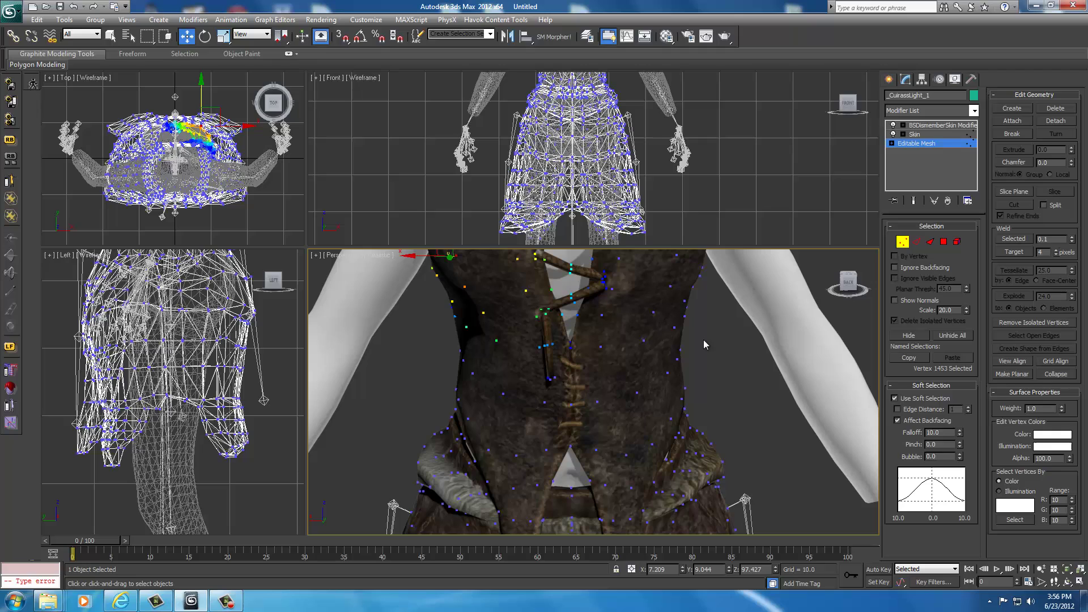
{"action": "scroll", "coordinate": [615, 222], "scroll_direction": "down", "scroll_amount": 5}
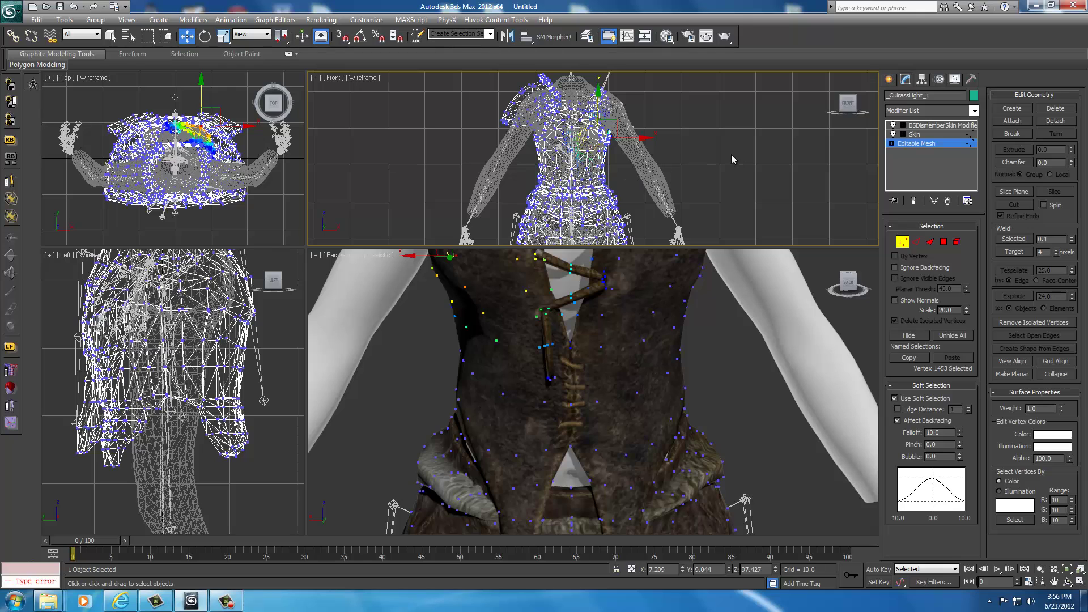
{"action": "mouse_move", "coordinate": [731, 159]}
{"action": "middle_mouse_down"}
{"action": "mouse_move", "coordinate": [719, 179]}
{"action": "mouse_move", "coordinate": [731, 141]}
{"action": "middle_mouse_up"}
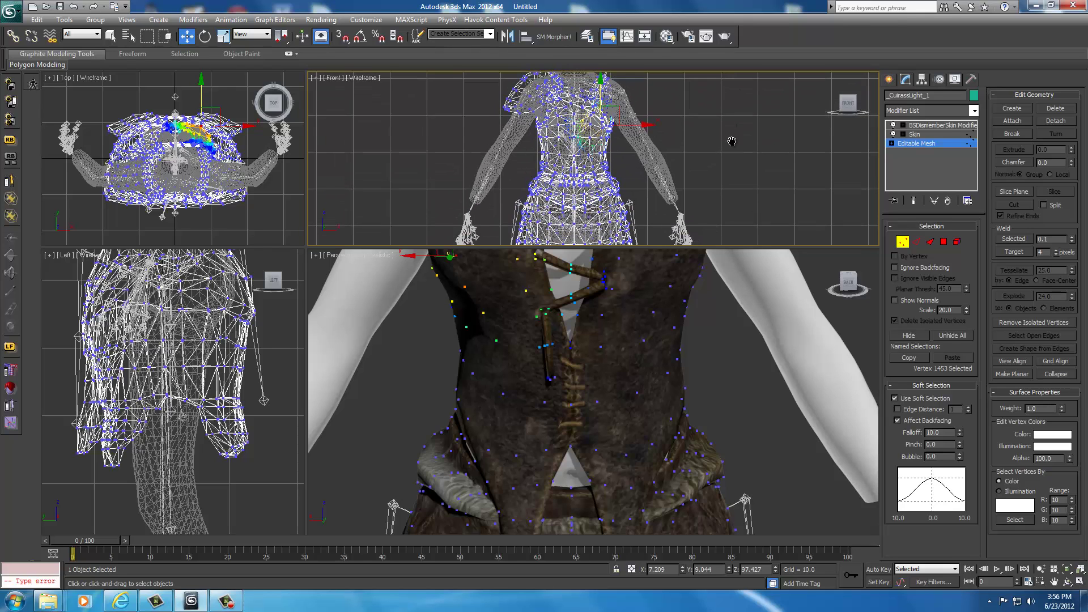
{"action": "scroll", "coordinate": [730, 142], "scroll_direction": "up", "scroll_amount": 5}
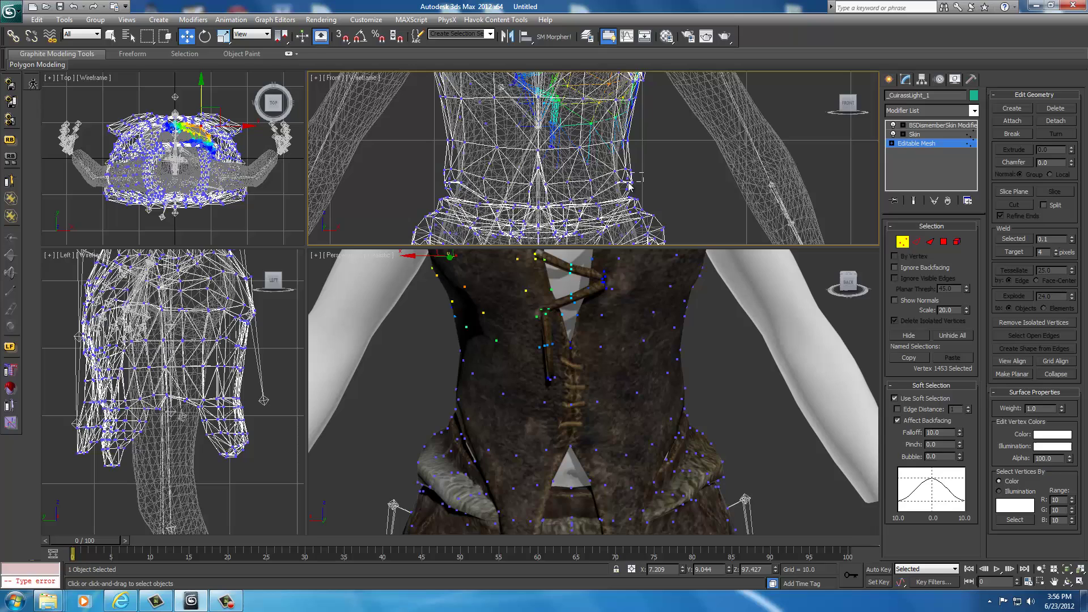
Step: Scale the 22 front-waist vertices inward with soft-selection falloff 3.0, then deselect
{"action": "left_click_drag", "start_coordinate": [627, 183], "coordinate": [432, 191]}
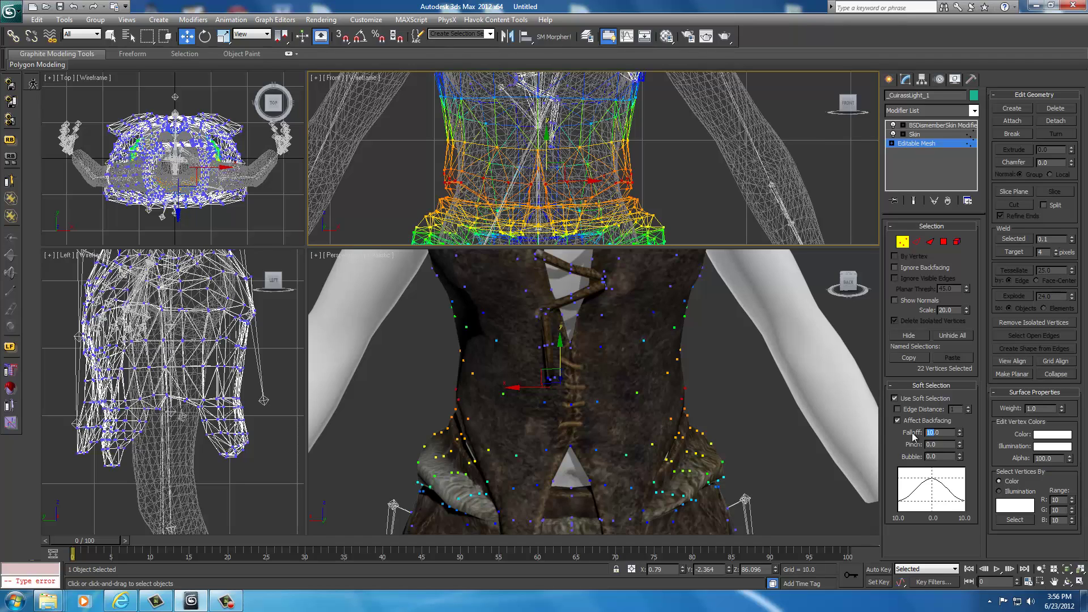
{"action": "left_click", "coordinate": [940, 445]}
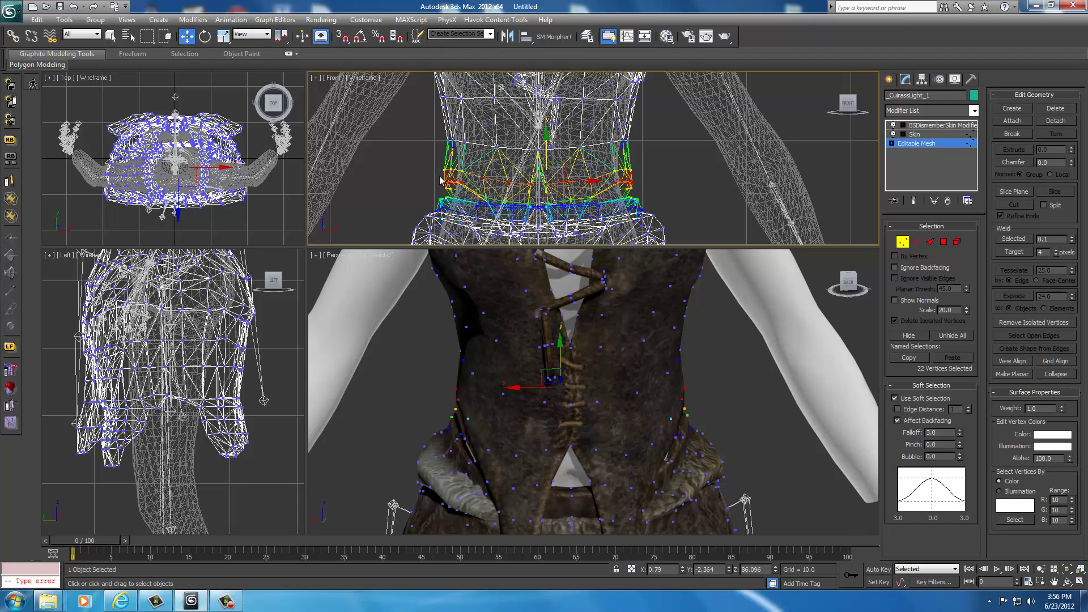
{"action": "right_click", "coordinate": [656, 171]}
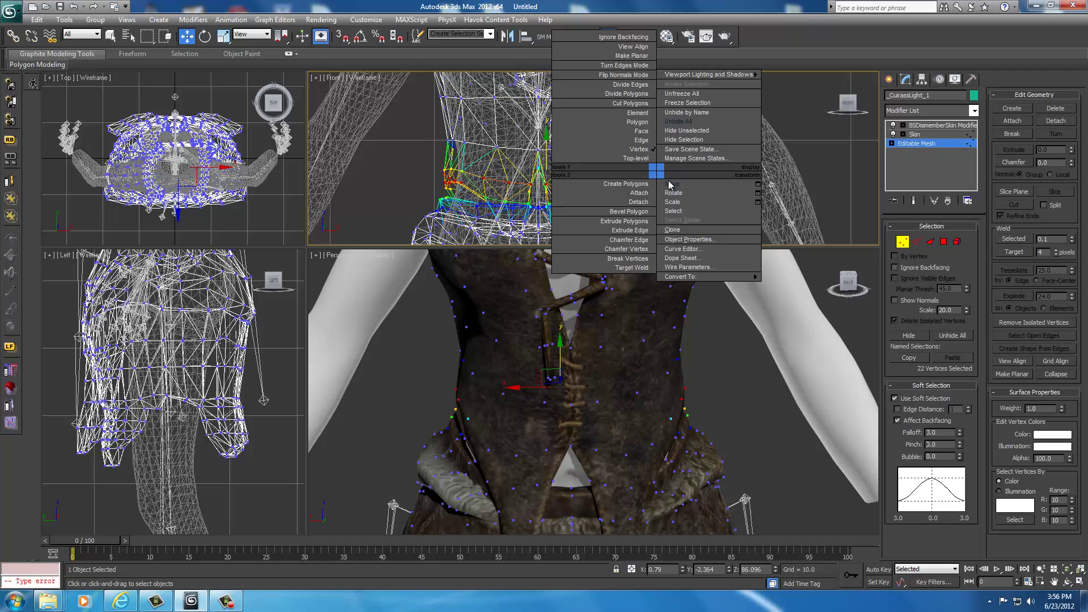
{"action": "left_click", "coordinate": [673, 202]}
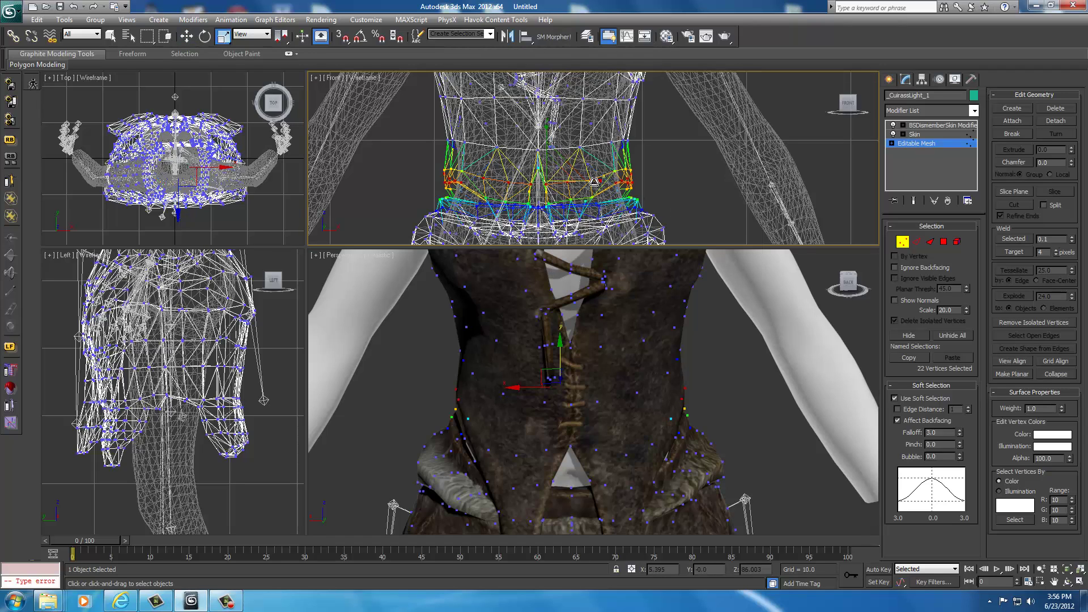
{"action": "left_click_drag", "start_coordinate": [593, 181], "coordinate": [590, 183]}
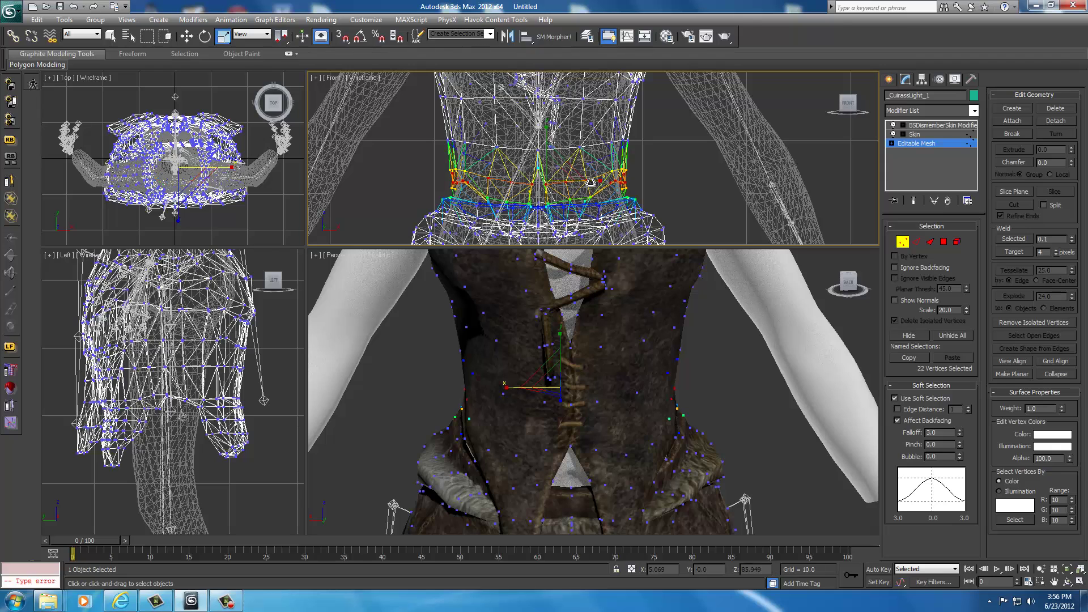
{"action": "left_click", "coordinate": [727, 399]}
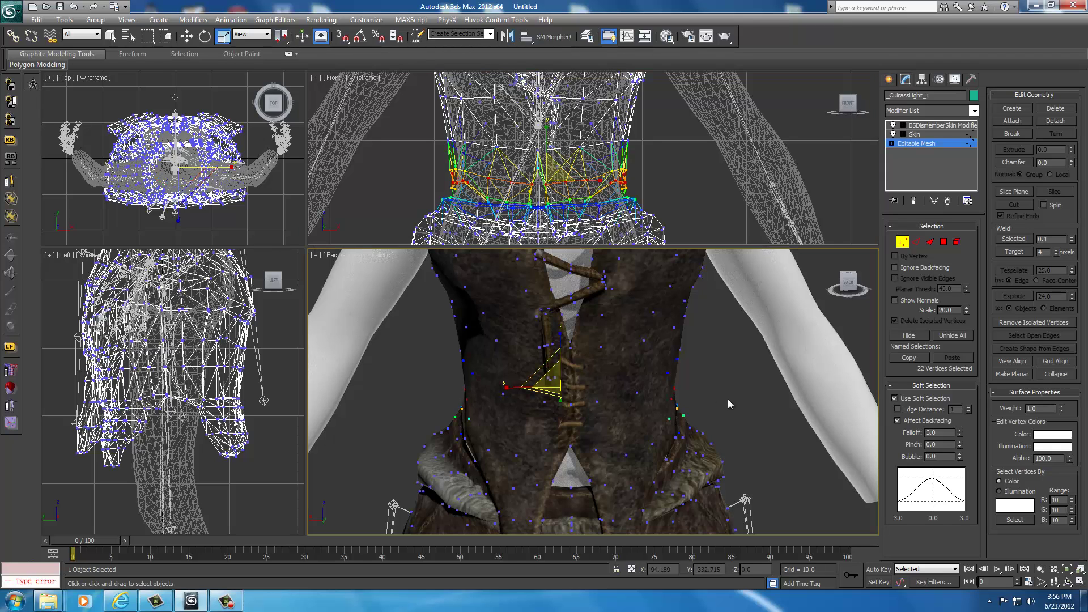
Step: Orbit, pan and zoom the Perspective view onto the gap between the cuirass side and the arm
{"action": "left_click", "coordinate": [856, 279]}
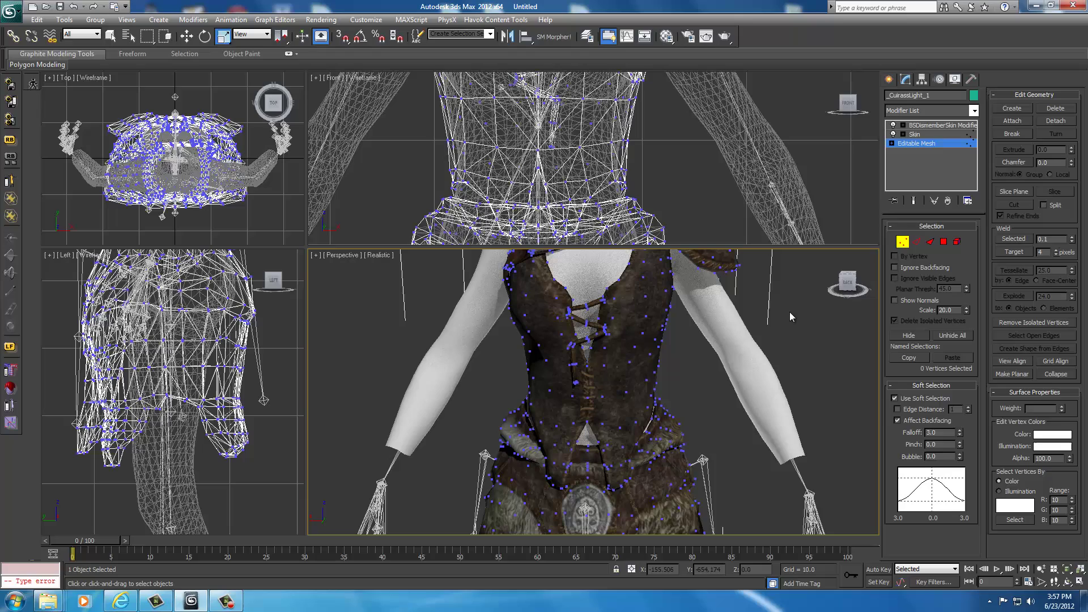
{"action": "left_click", "coordinate": [859, 286]}
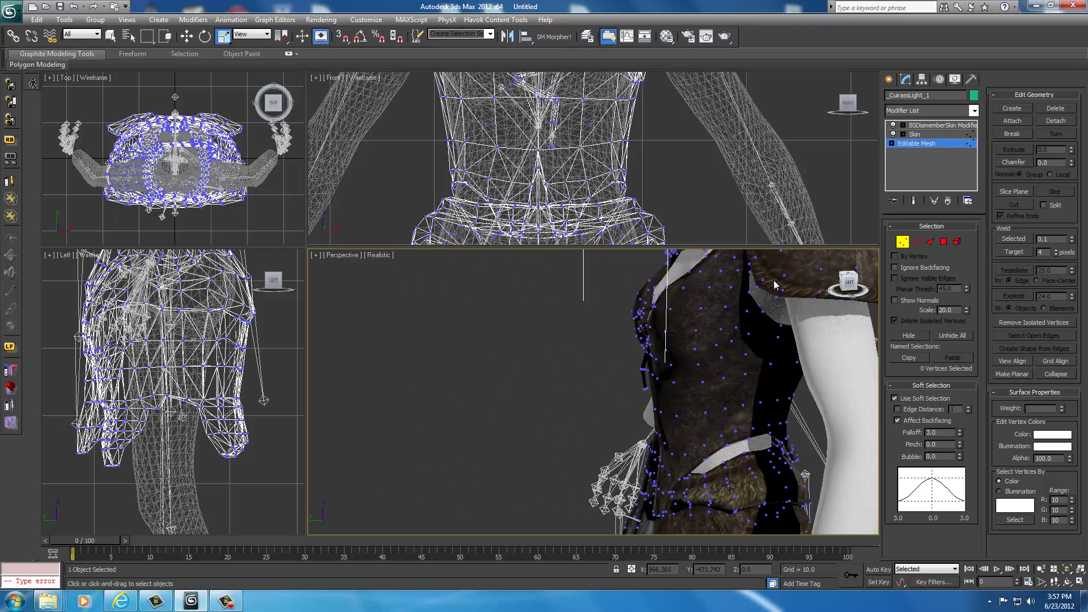
{"action": "mouse_move", "coordinate": [775, 285]}
{"action": "middle_mouse_down", "text": "alt"}
{"action": "mouse_move", "coordinate": [734, 275]}
{"action": "mouse_move", "coordinate": [770, 273]}
{"action": "mouse_move", "coordinate": [611, 272]}
{"action": "mouse_move", "coordinate": [786, 272]}
{"action": "mouse_move", "coordinate": [777, 270]}
{"action": "middle_mouse_up", "text": "alt"}
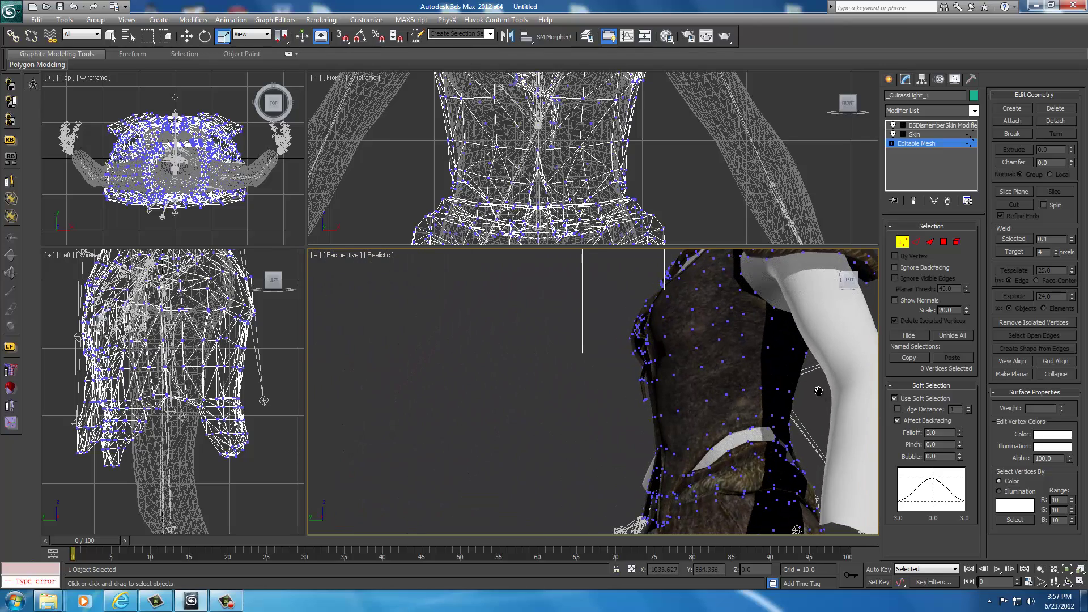
{"action": "middle_click_drag", "start_coordinate": [818, 391], "coordinate": [561, 366]}
{"action": "left_click_drag", "start_coordinate": [847, 287], "coordinate": [826, 284]}
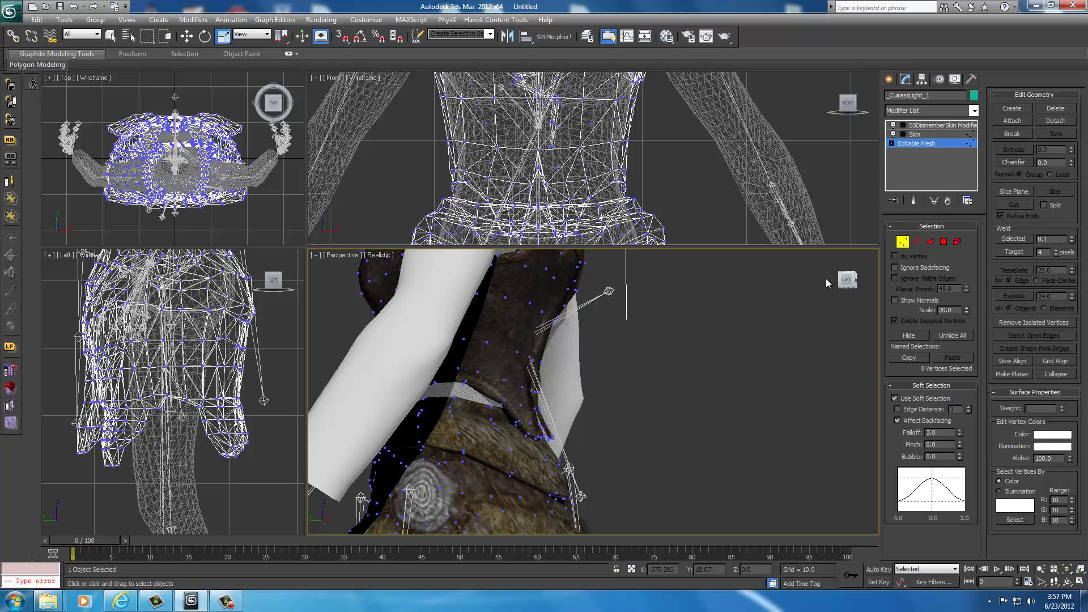
{"action": "scroll", "coordinate": [573, 402], "scroll_direction": "up", "scroll_amount": 3}
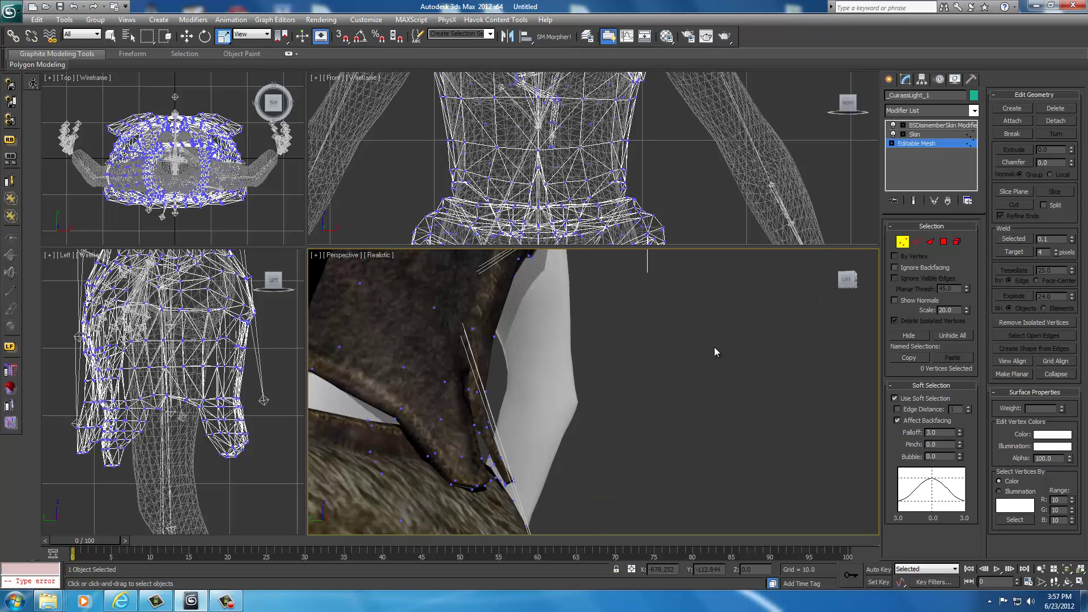
{"action": "left_click_drag", "start_coordinate": [841, 285], "coordinate": [819, 285]}
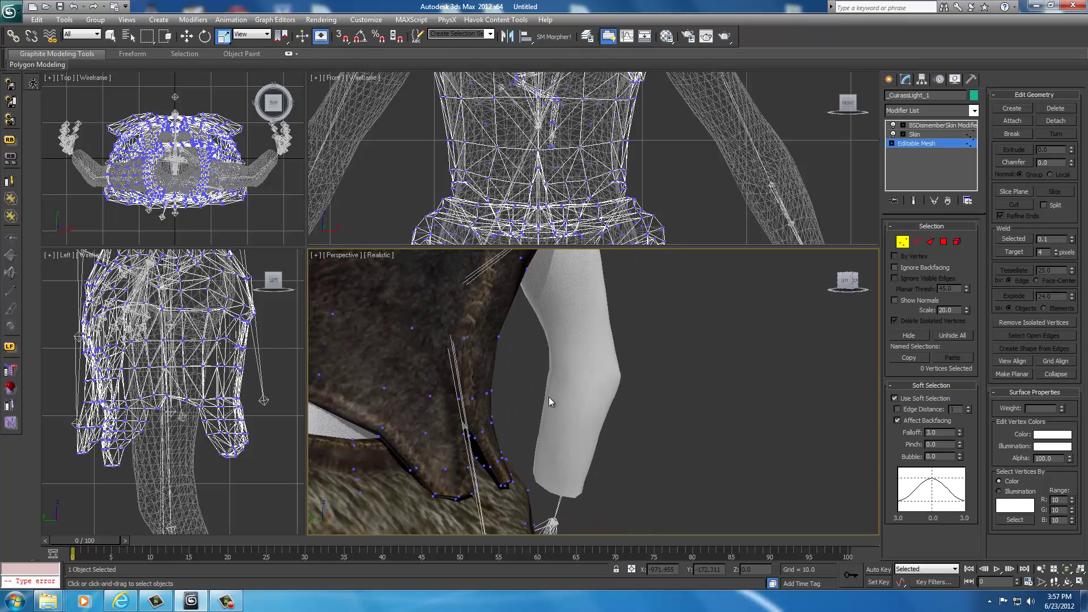
{"action": "middle_click_drag", "start_coordinate": [578, 411], "coordinate": [815, 315]}
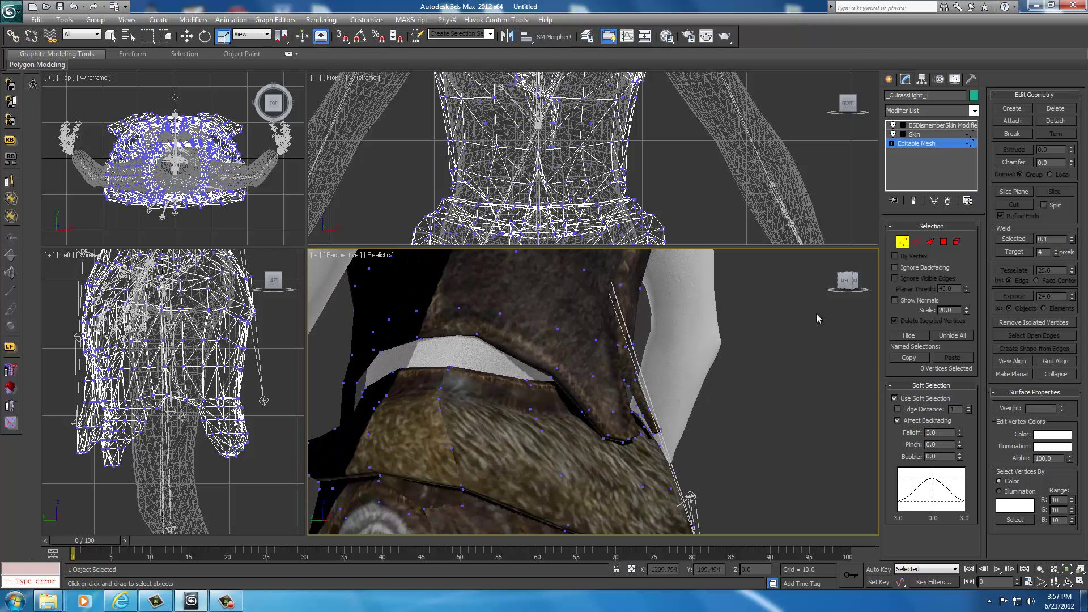
{"action": "left_click_drag", "start_coordinate": [853, 283], "coordinate": [812, 299]}
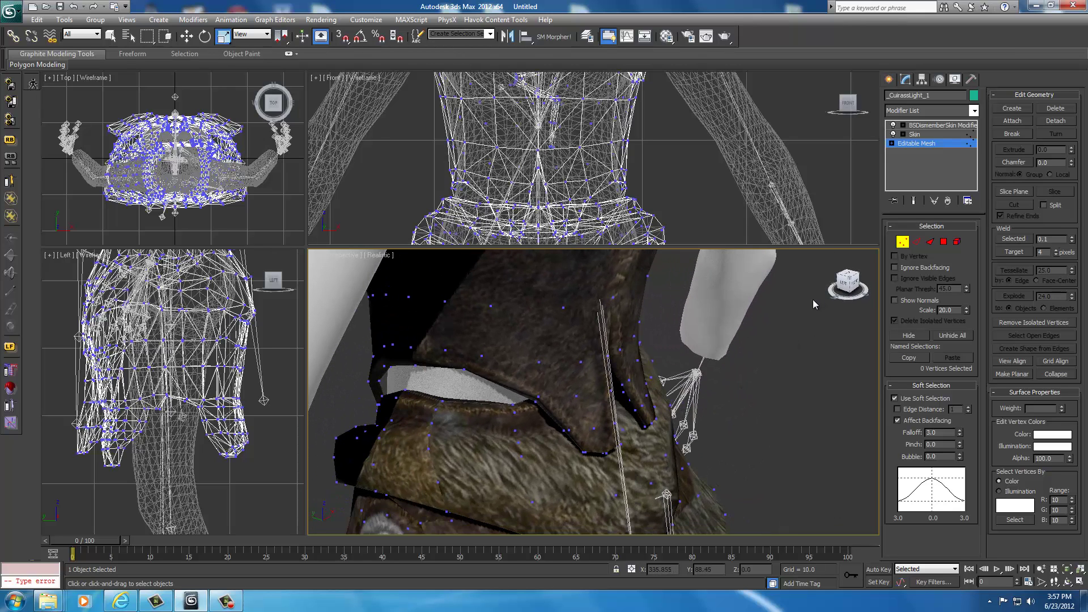
Step: Zoom the Left view onto the torso and marquee-select the four side-waist vertices
{"action": "scroll", "coordinate": [245, 337], "scroll_direction": "up", "scroll_amount": 6}
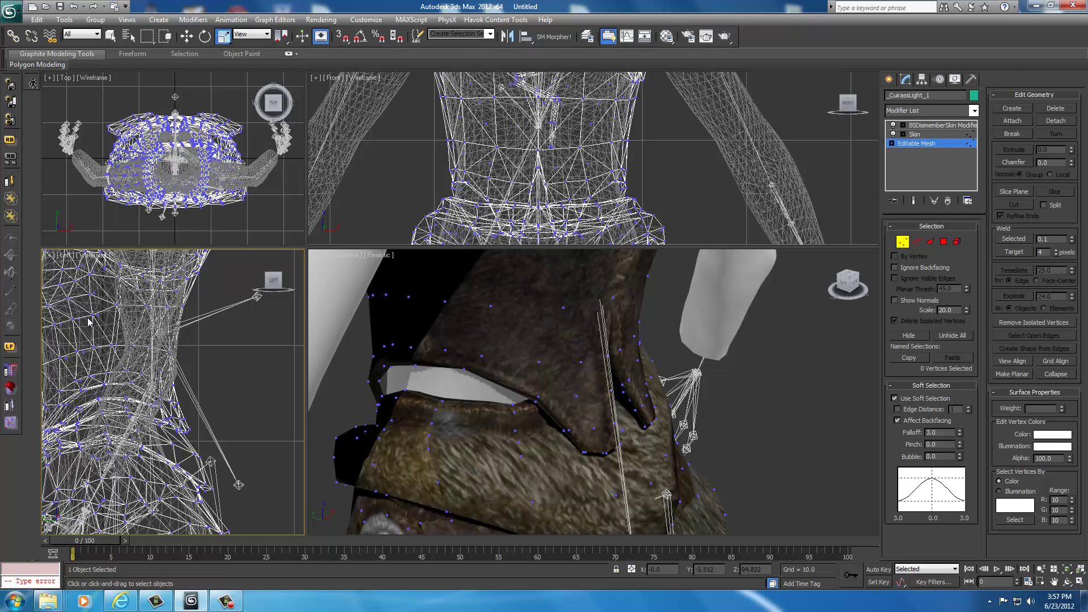
{"action": "scroll", "coordinate": [235, 316], "scroll_direction": "up", "scroll_amount": 3}
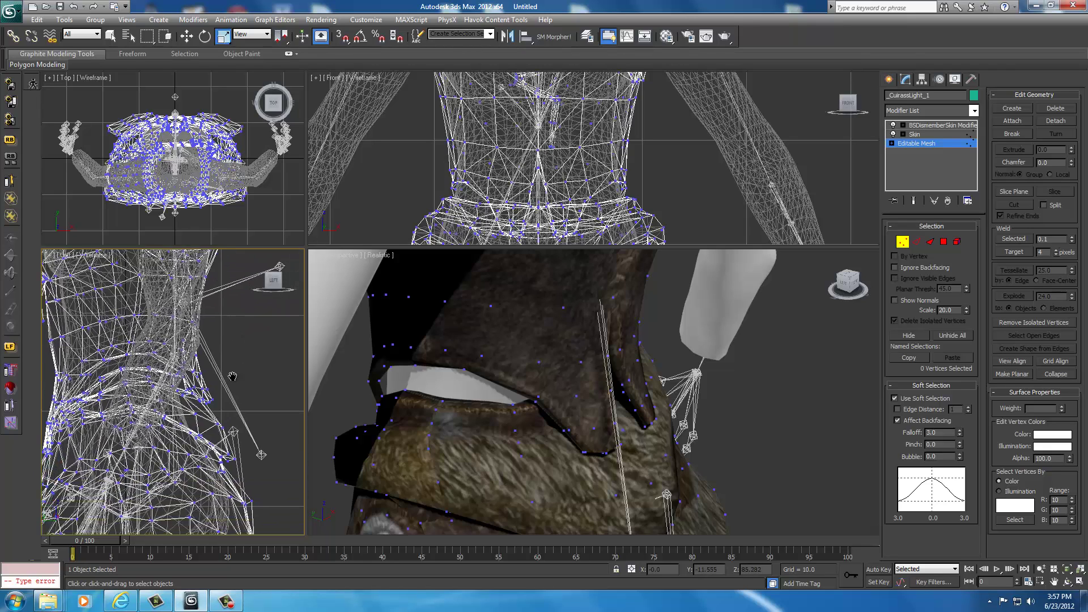
{"action": "middle_click_drag", "start_coordinate": [226, 381], "coordinate": [227, 383]}
{"action": "scroll", "coordinate": [228, 383], "scroll_direction": "up", "scroll_amount": 2}
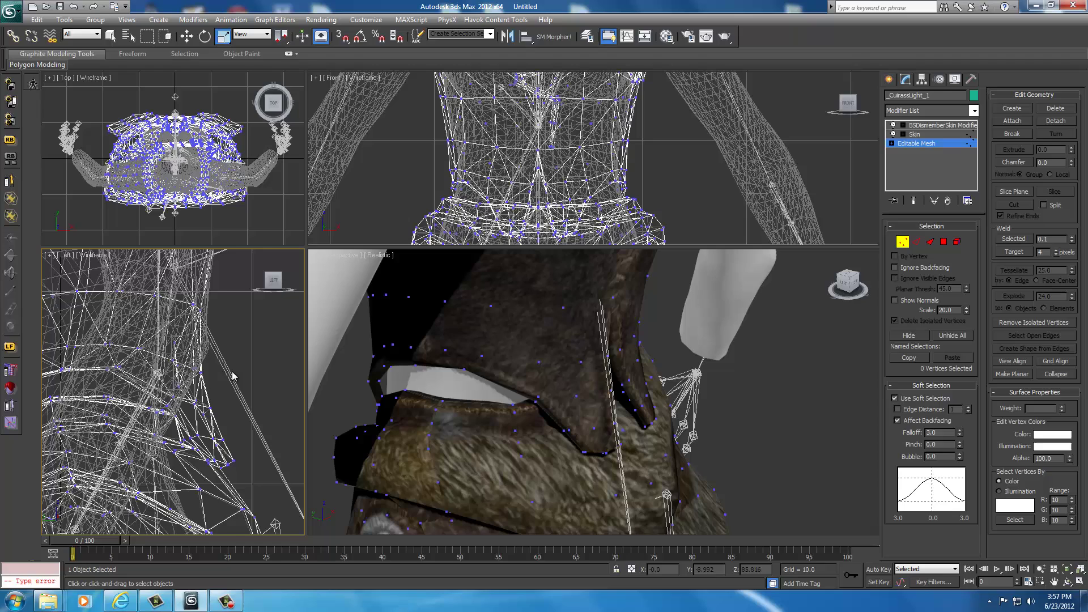
{"action": "scroll", "coordinate": [233, 376], "scroll_direction": "down", "scroll_amount": 1}
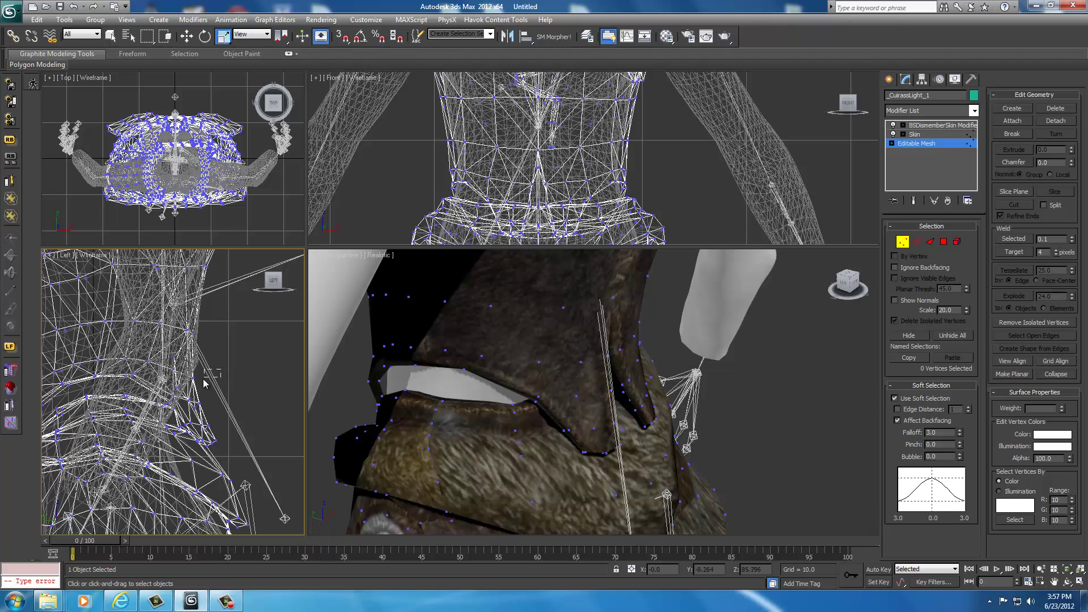
{"action": "left_click_drag", "start_coordinate": [221, 369], "coordinate": [183, 392]}
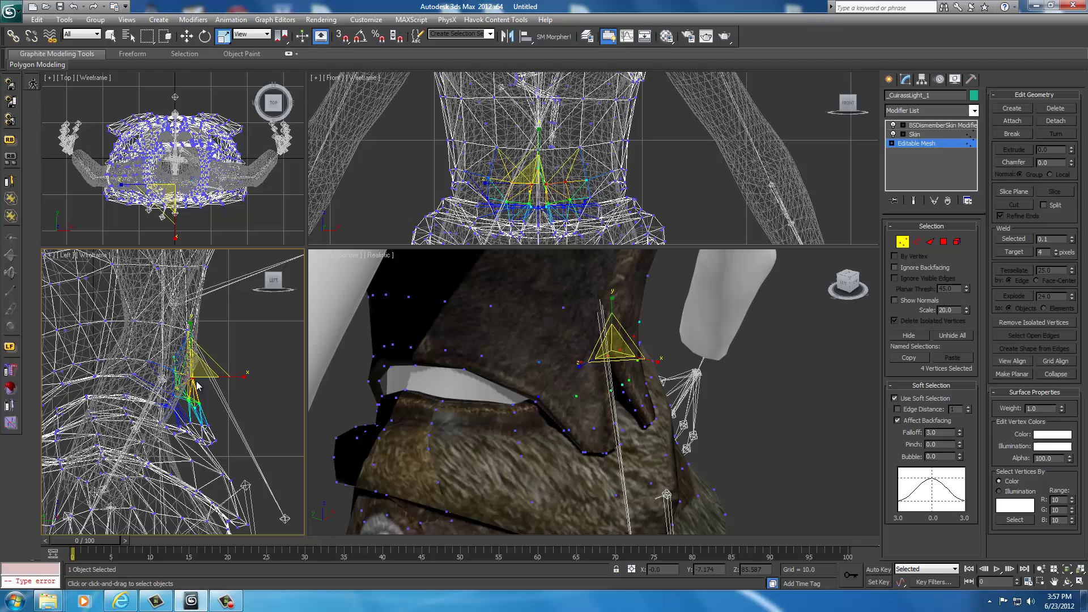
{"action": "right_click", "coordinate": [201, 382]}
{"action": "left_click", "coordinate": [215, 394]}
Step: Move those vertices slightly along X with a soft-selection falloff of 5.0, then orbit to check
{"action": "key", "text": "w"}
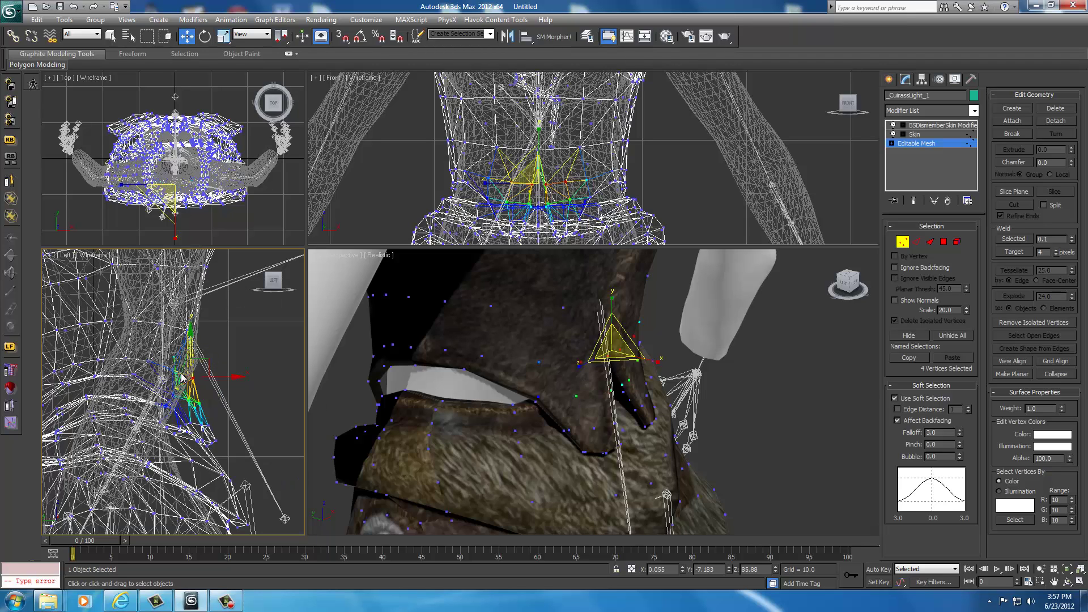
{"action": "left_click", "coordinate": [940, 445]}
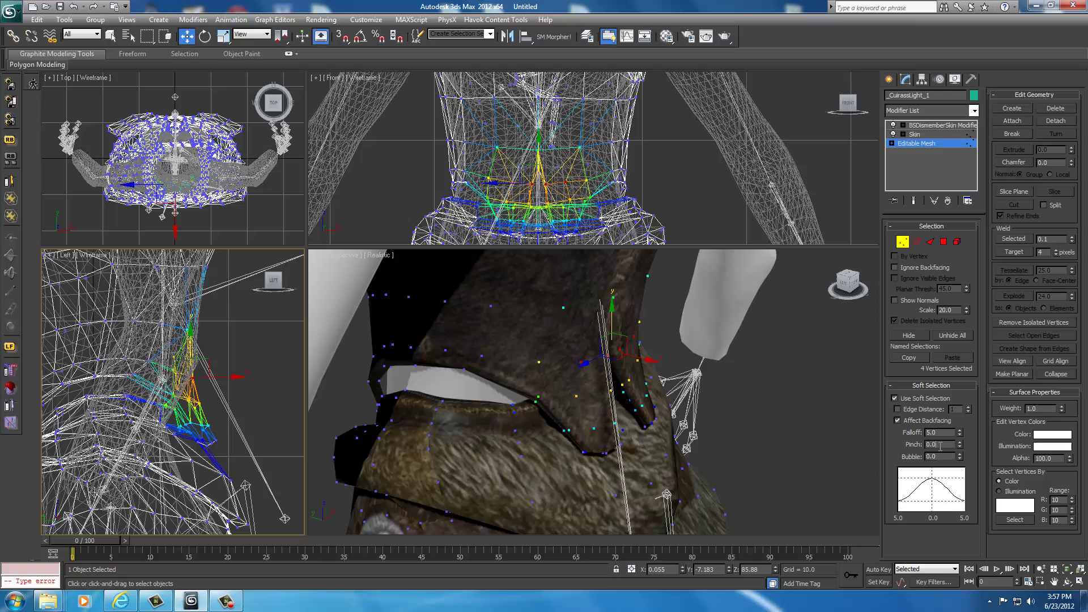
{"action": "right_click", "coordinate": [222, 378]}
{"action": "left_click_drag", "start_coordinate": [230, 376], "coordinate": [220, 380]}
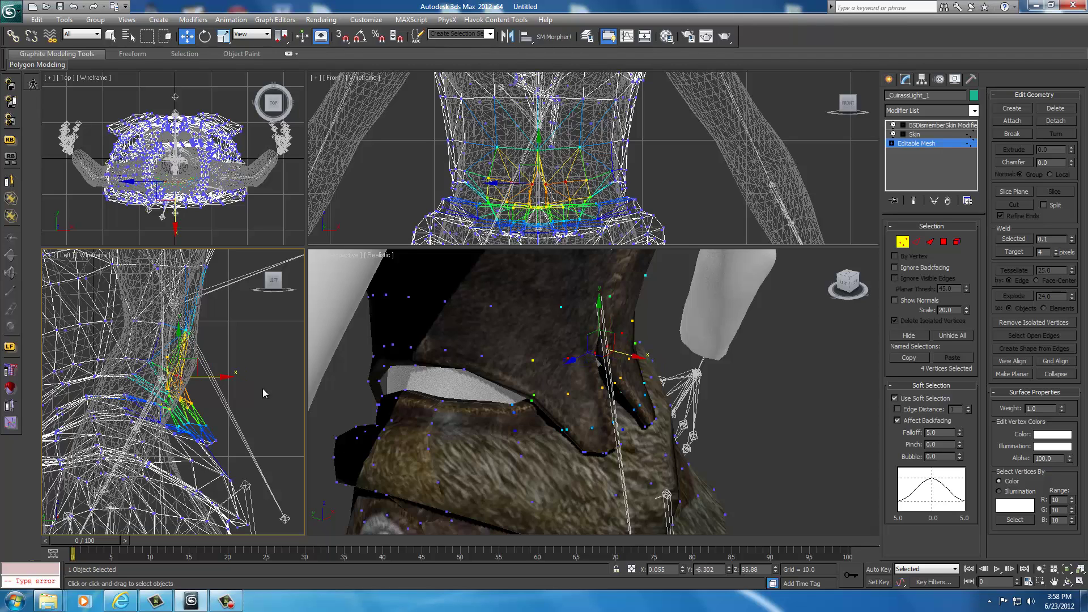
{"action": "middle_click_drag", "start_coordinate": [561, 413], "coordinate": [578, 420], "text": "alt"}
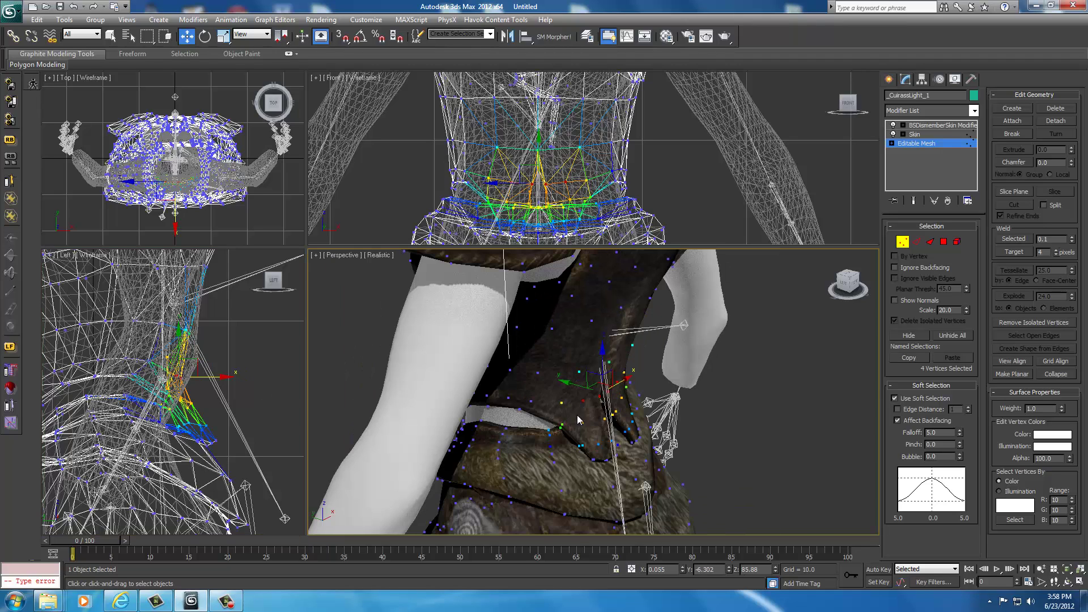
{"action": "left_click_drag", "start_coordinate": [846, 284], "coordinate": [700, 371]}
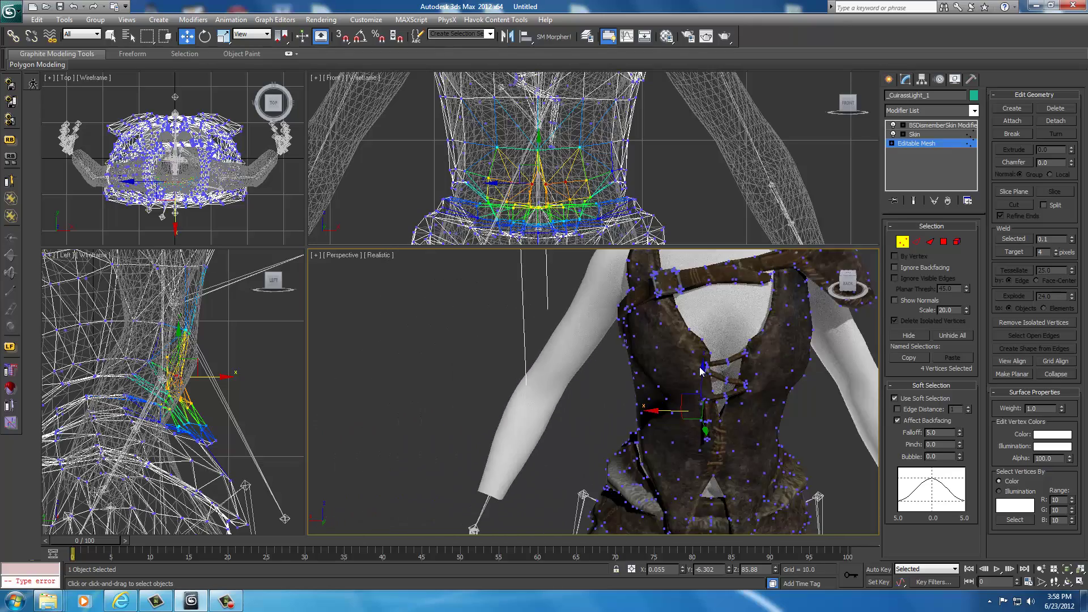
{"action": "scroll", "coordinate": [700, 371], "scroll_direction": "down", "scroll_amount": 5}
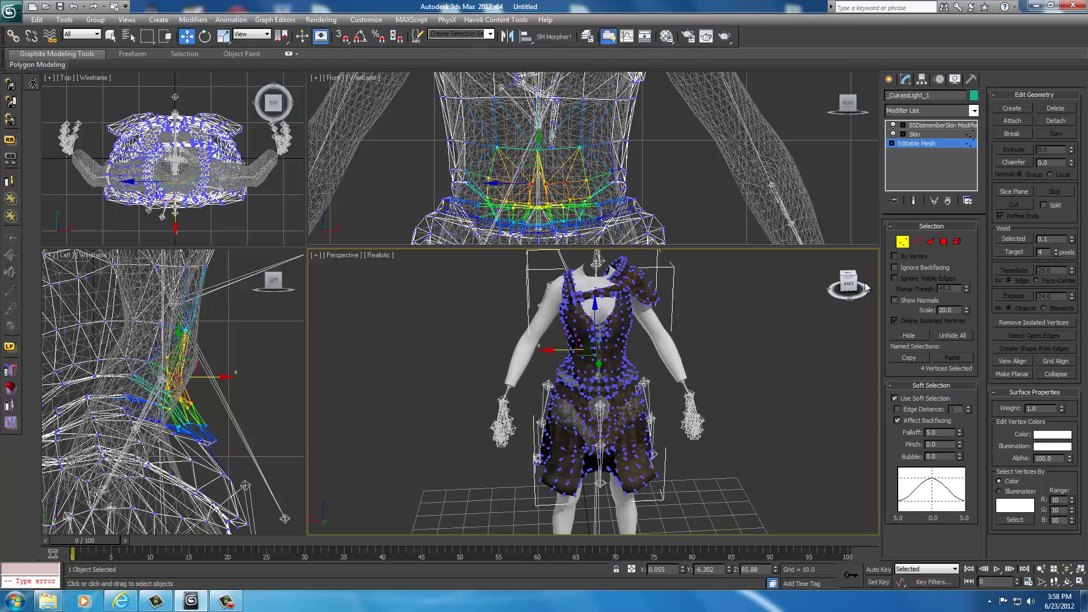
Step: Exit Vertex mode, deselect the cuirass and orbit to view the fitted vest and skirt from back and side
{"action": "left_click_drag", "start_coordinate": [343, 281], "coordinate": [481, 277]}
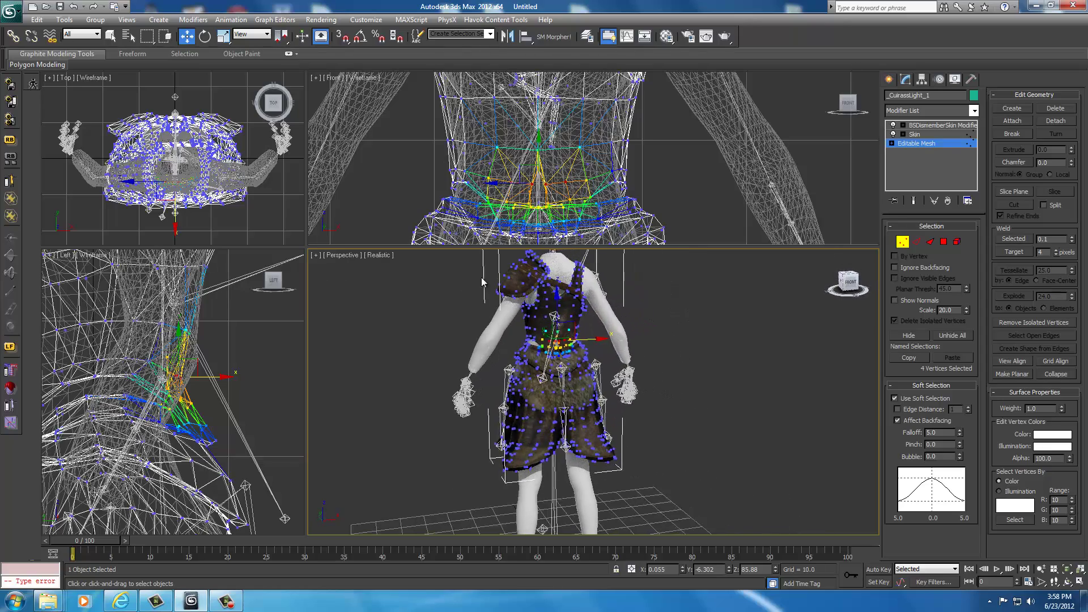
{"action": "left_click", "coordinate": [903, 245]}
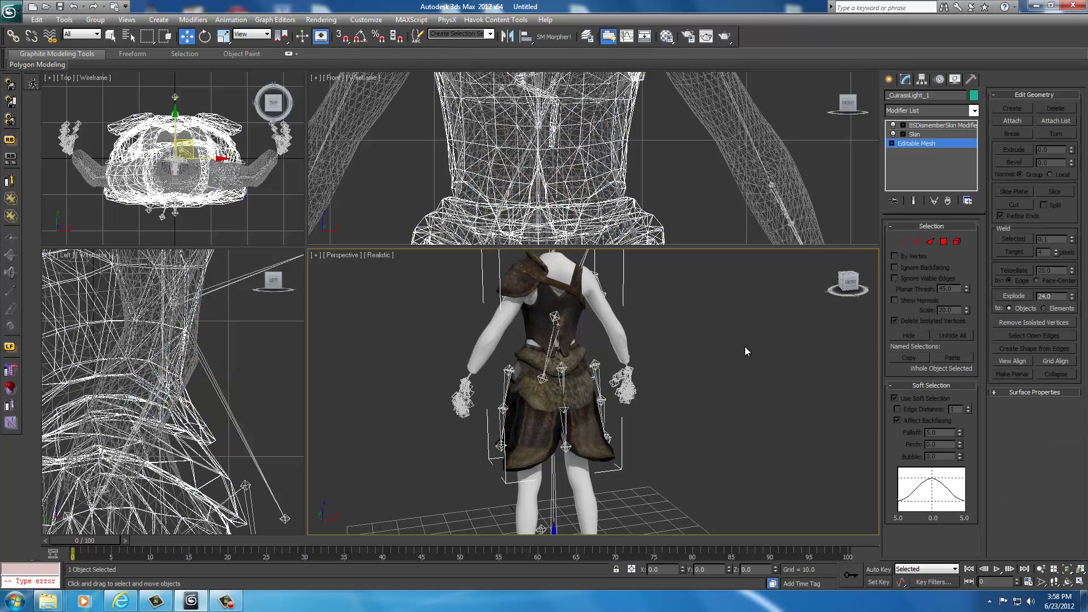
{"action": "left_click", "coordinate": [733, 358]}
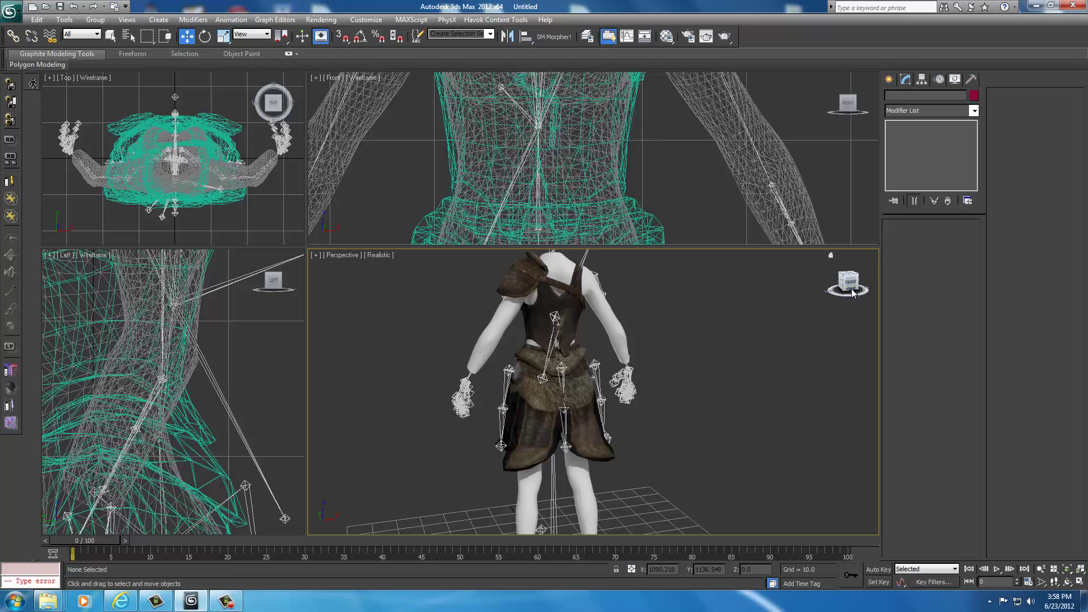
{"action": "left_click_drag", "start_coordinate": [853, 285], "coordinate": [652, 283]}
Step: Unfreeze all objects via the quad menu and select the cuirass
{"action": "middle_click_drag", "start_coordinate": [738, 347], "coordinate": [719, 357]}
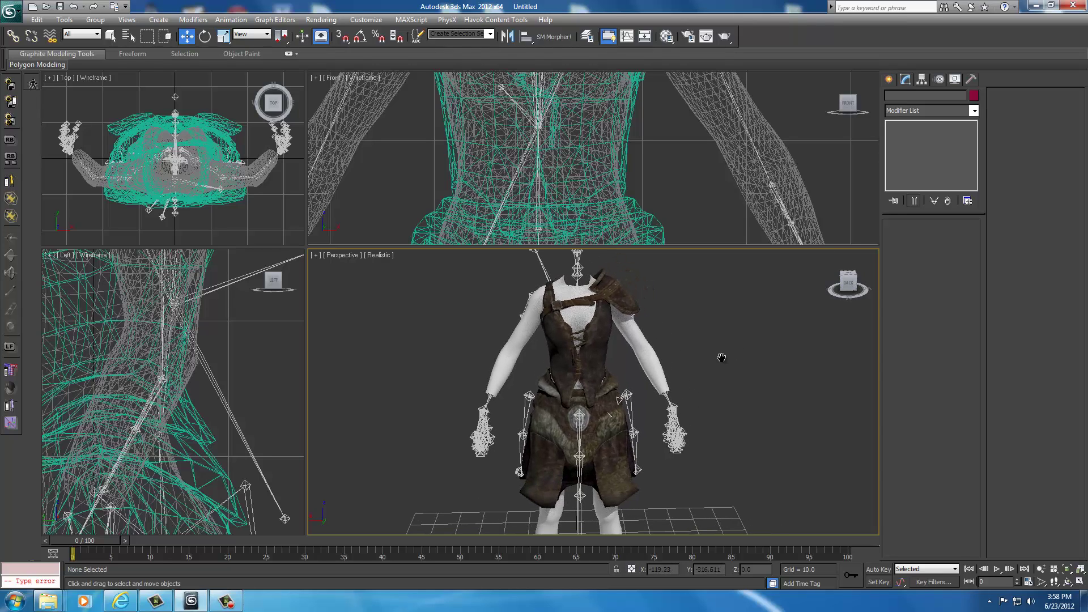
{"action": "right_click", "coordinate": [694, 347]}
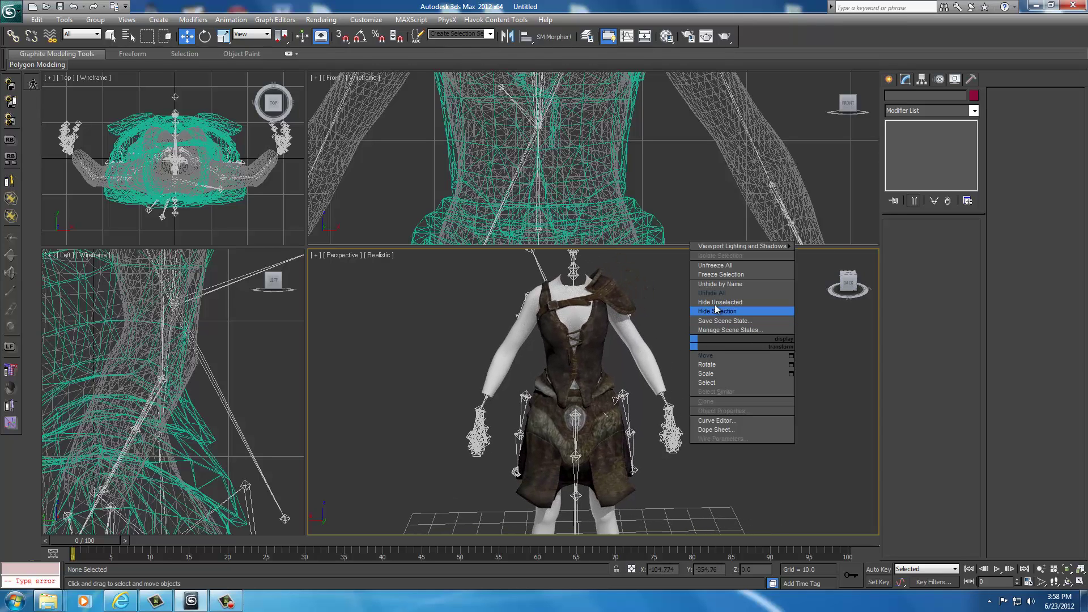
{"action": "left_click", "coordinate": [715, 266]}
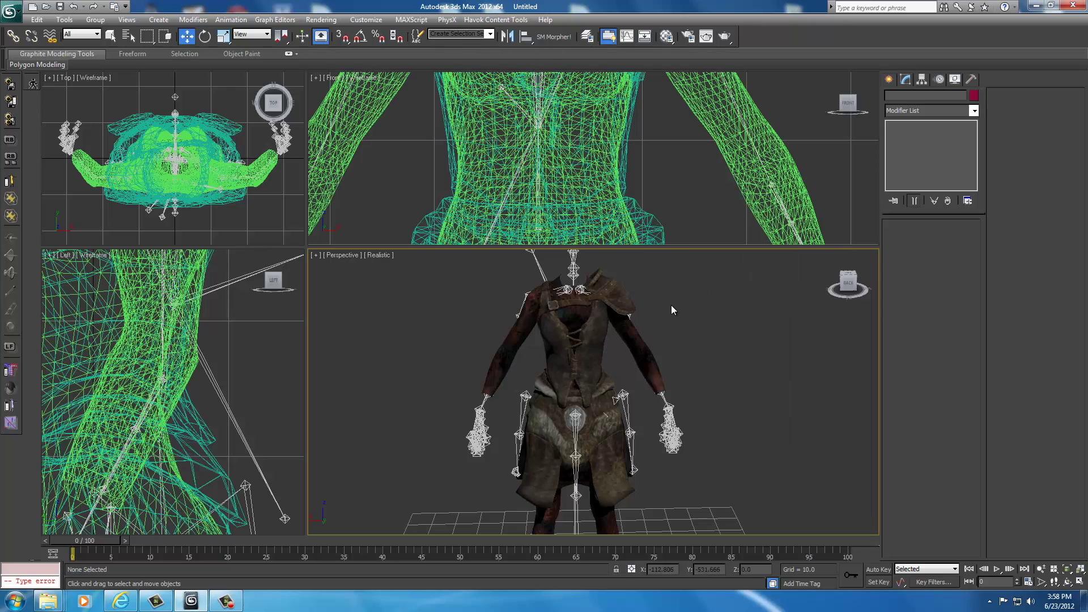
{"action": "left_click", "coordinate": [589, 361]}
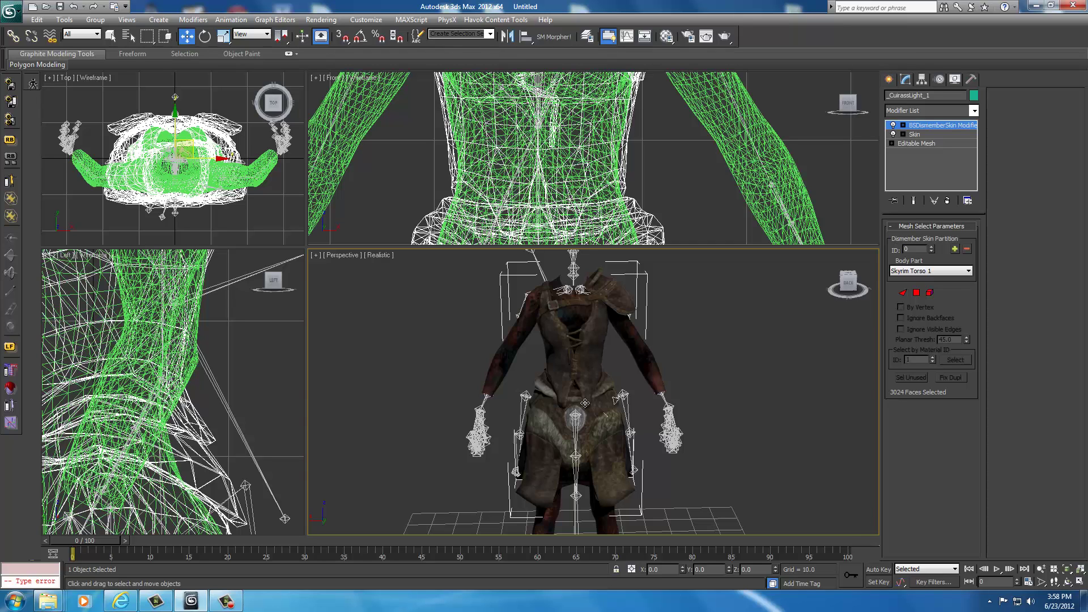
Step: Check the cuirass fit from the Back and then Front ViewCube views
{"action": "left_click", "coordinate": [847, 282]}
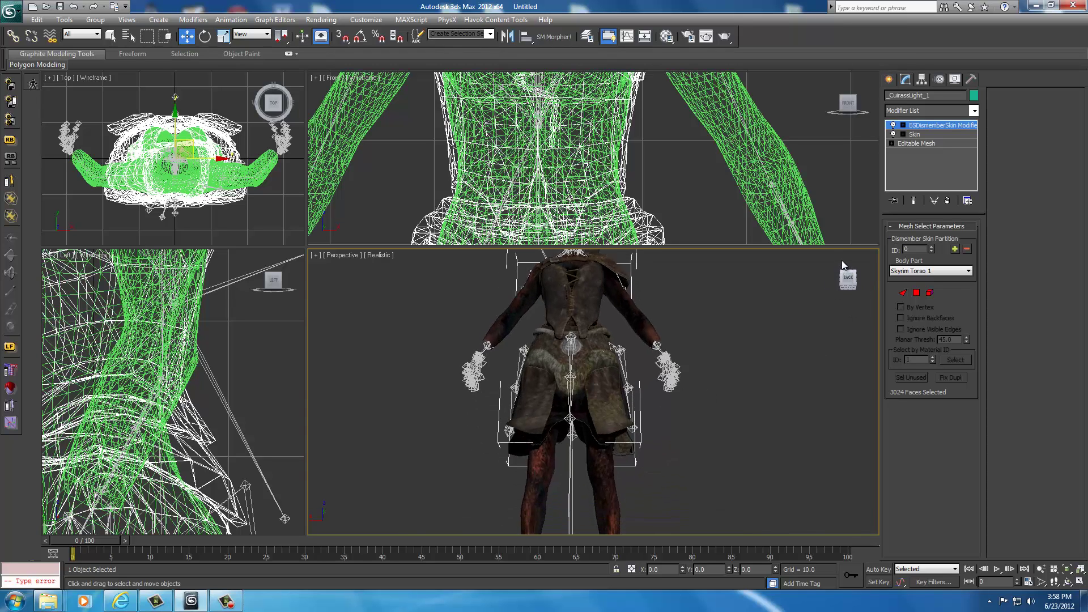
{"action": "mouse_move", "coordinate": [842, 265]}
{"action": "left_mouse_down"}
{"action": "mouse_move", "coordinate": [842, 525]}
{"action": "mouse_move", "coordinate": [844, 268]}
{"action": "left_mouse_up"}
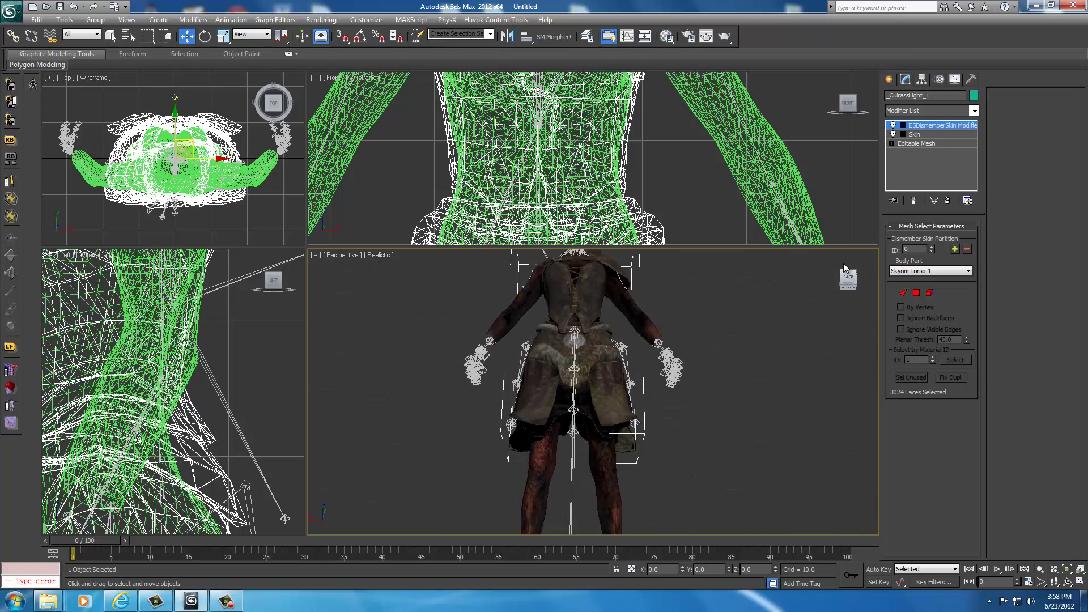
{"action": "left_click", "coordinate": [845, 272]}
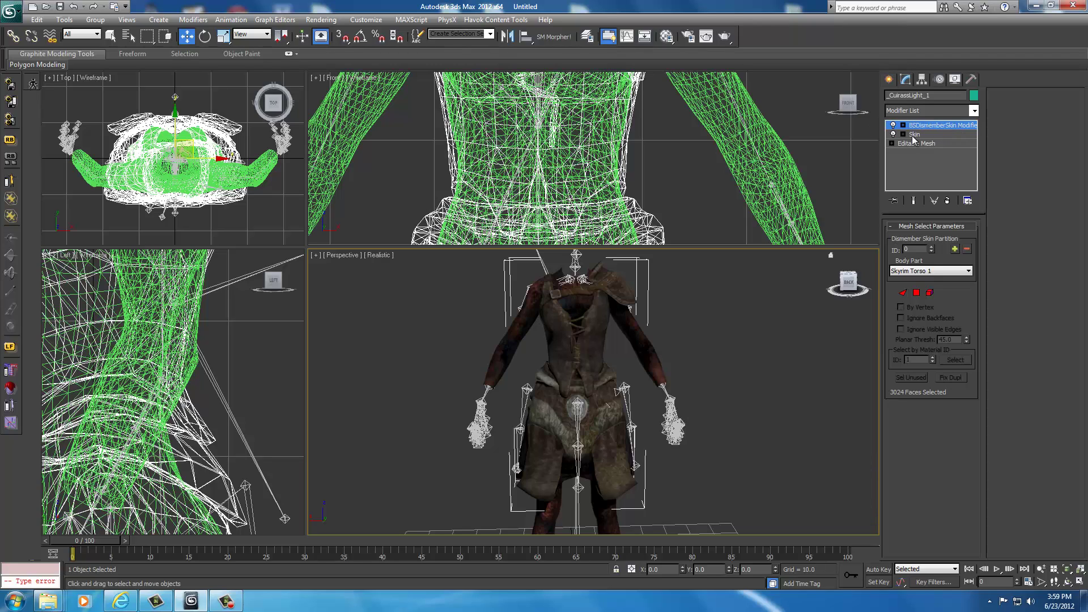
{"action": "middle_click_drag", "start_coordinate": [731, 322], "coordinate": [711, 334]}
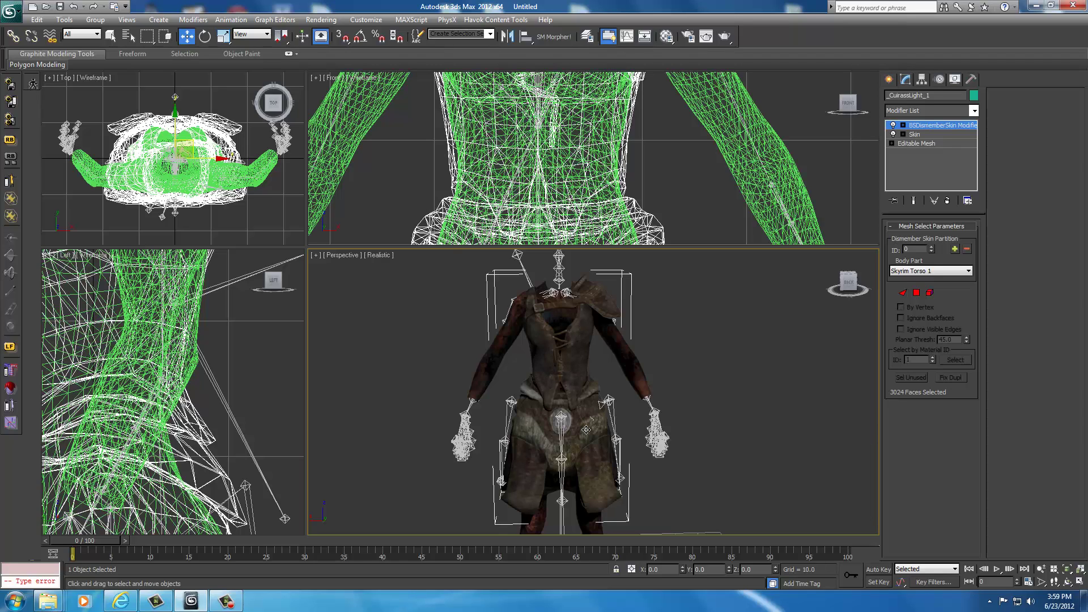
Step: Delete BSDismemberSkin Modifier, then Skin, from the cuirass's modifier stack
{"action": "right_click", "coordinate": [918, 129]}
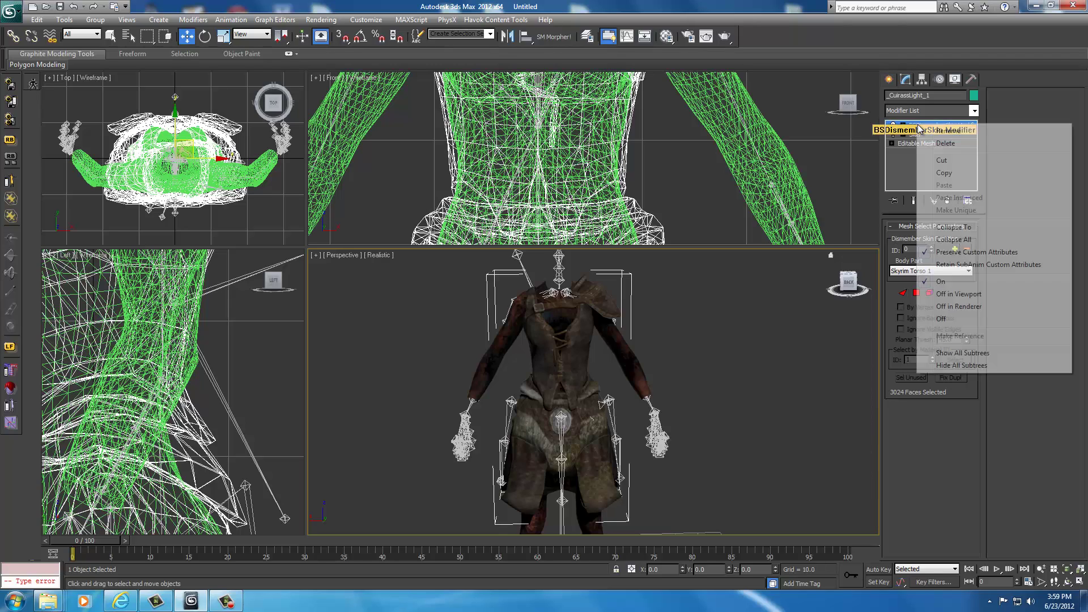
{"action": "left_click", "coordinate": [945, 143]}
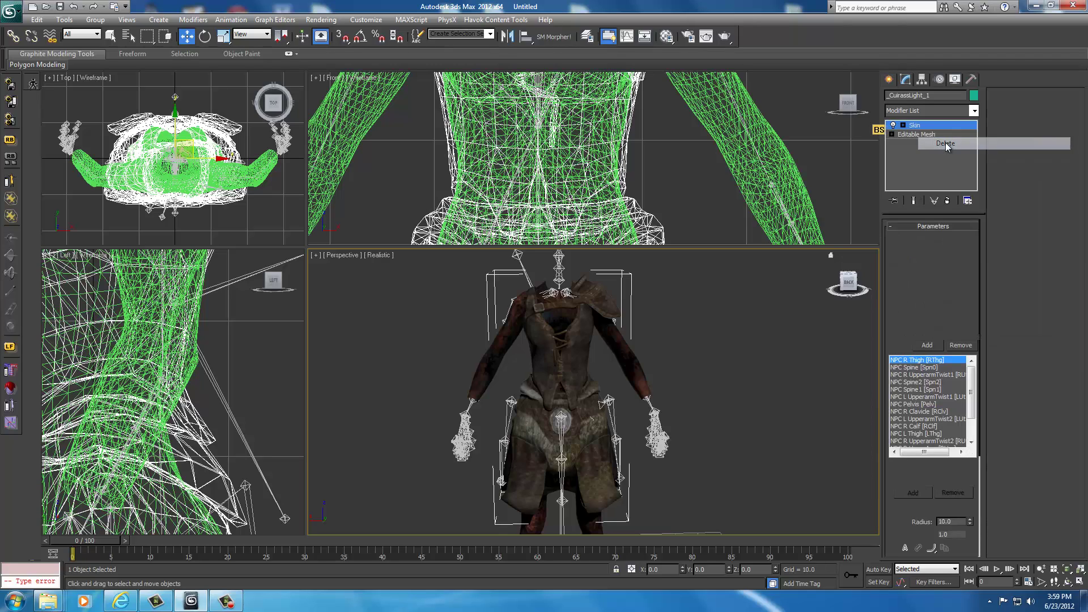
{"action": "right_click", "coordinate": [917, 130]}
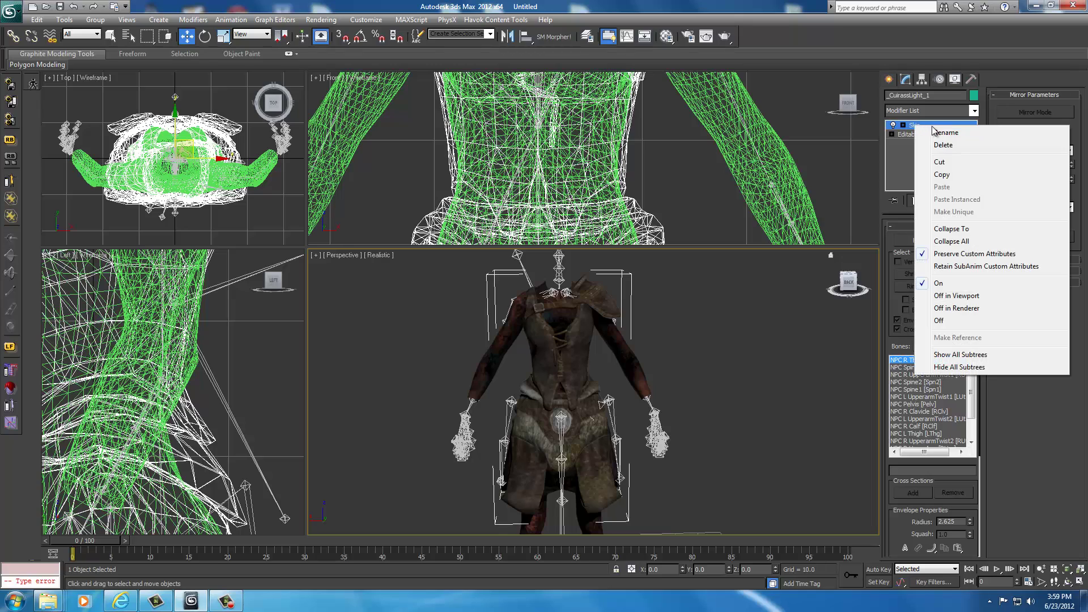
{"action": "left_click", "coordinate": [944, 145]}
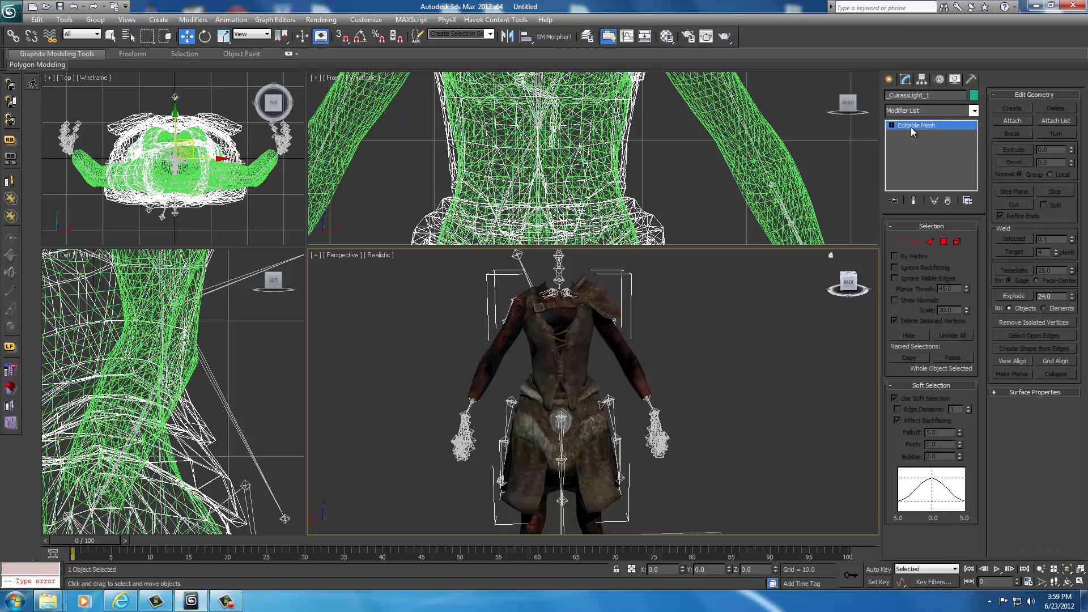
Step: Add a Smooth modifier to the cuirass using smoothing group 2
{"action": "left_click", "coordinate": [974, 111]}
{"action": "scroll", "coordinate": [923, 315], "scroll_direction": "down", "scroll_amount": 10}
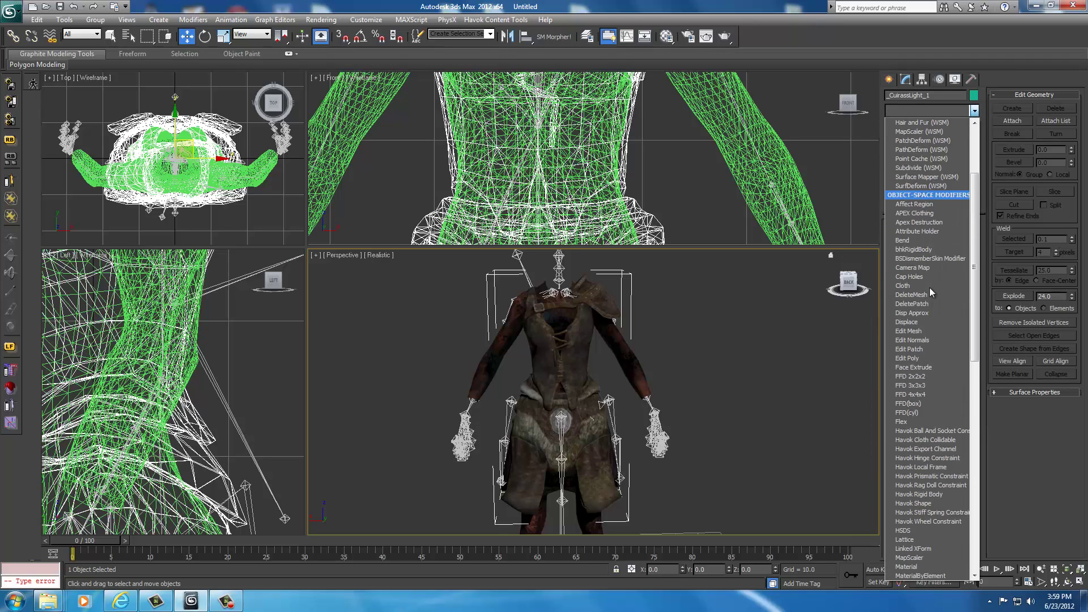
{"action": "scroll", "coordinate": [898, 536], "scroll_direction": "down", "scroll_amount": 3}
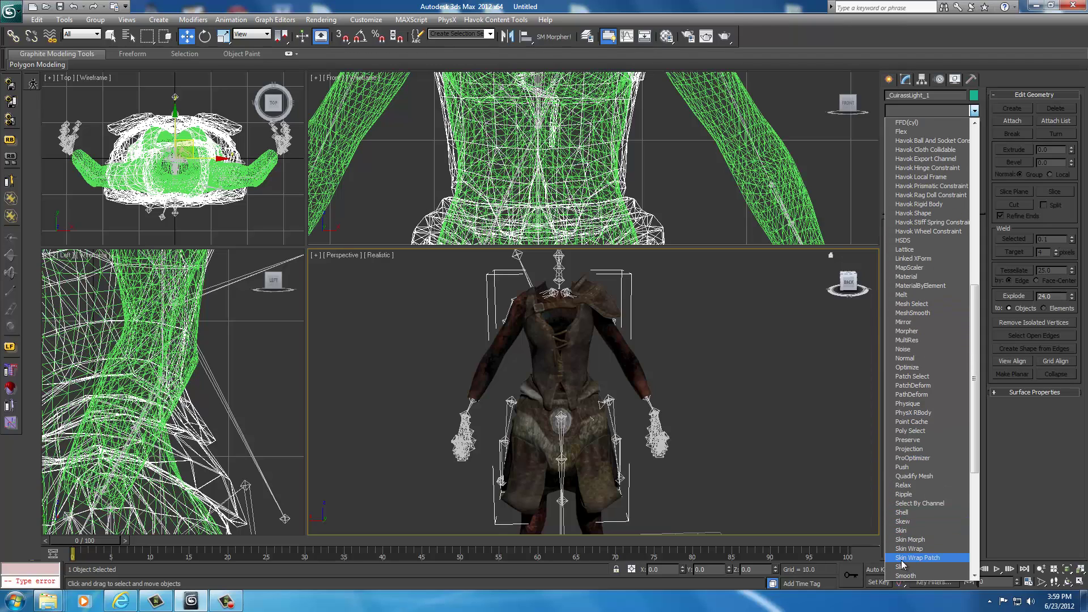
{"action": "left_click", "coordinate": [905, 576]}
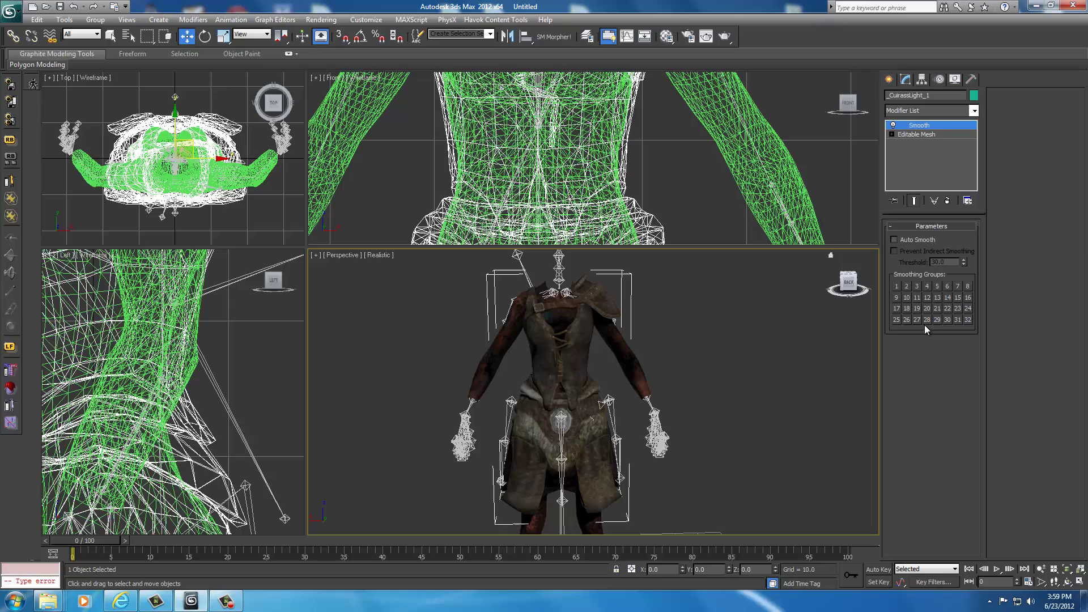
{"action": "left_click", "coordinate": [906, 285]}
Step: Scroll down the Modifier List to locate Skin Wrap
{"action": "left_click", "coordinate": [974, 110]}
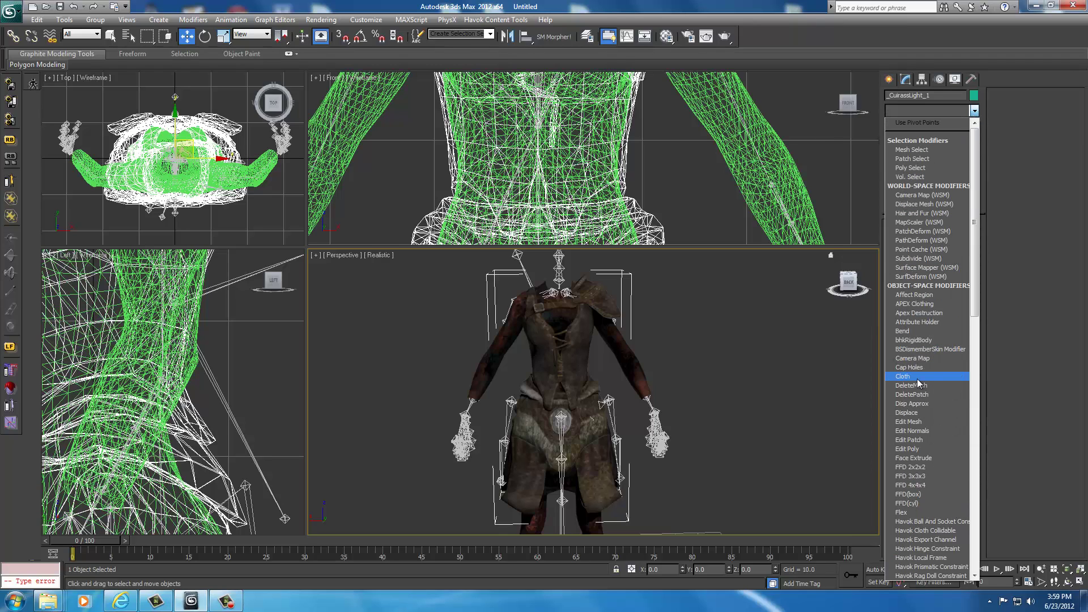
{"action": "scroll", "coordinate": [916, 379], "scroll_direction": "down", "scroll_amount": 5}
{"action": "scroll", "coordinate": [916, 379], "scroll_direction": "down", "scroll_amount": 13}
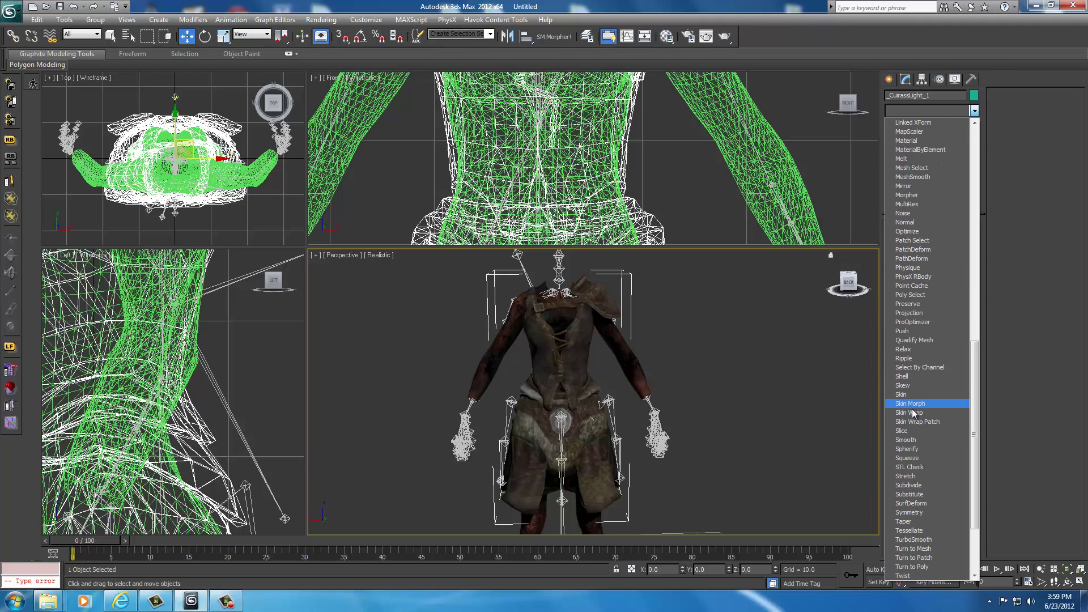
Step: Add Skin Wrap with Face Deformation and Weight All Points, targeting the SLIM PUSHUPNW3 body
{"action": "left_click", "coordinate": [904, 412]}
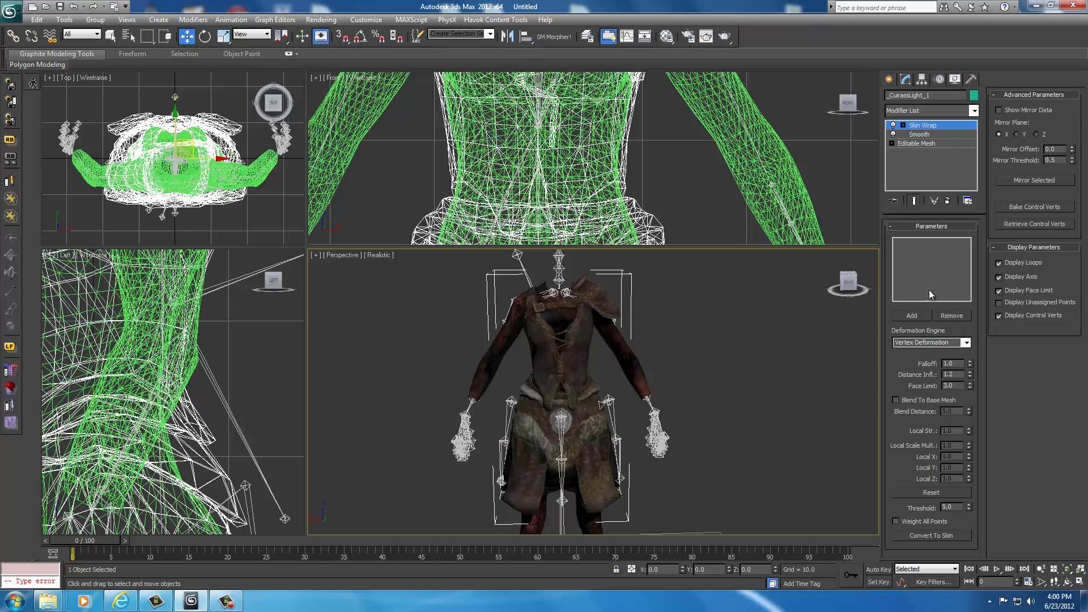
{"action": "left_click", "coordinate": [964, 344]}
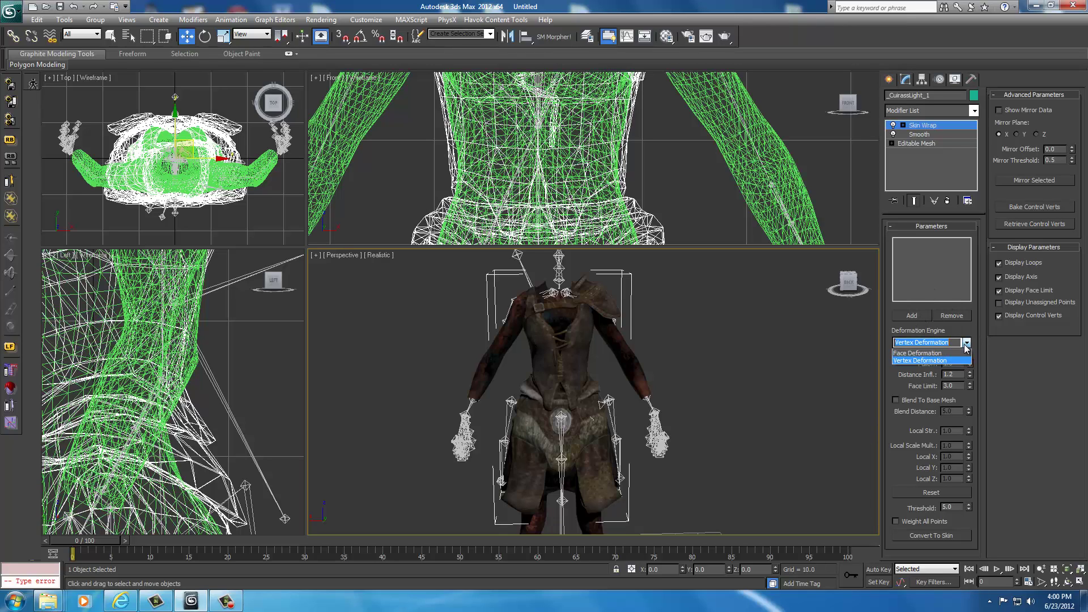
{"action": "left_click", "coordinate": [934, 354]}
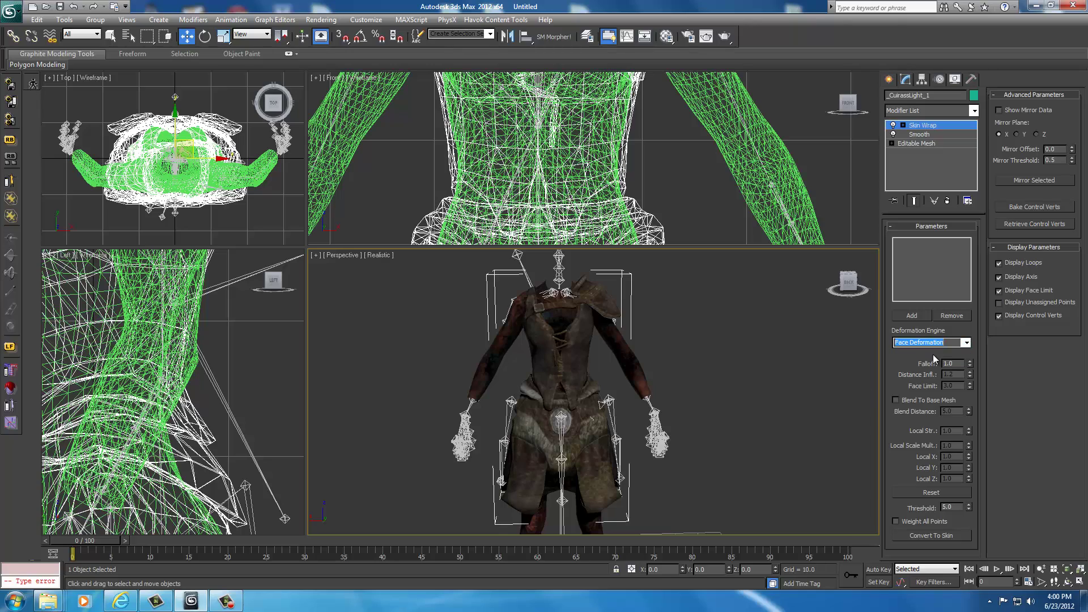
{"action": "left_click", "coordinate": [894, 521]}
{"action": "left_click", "coordinate": [912, 316]}
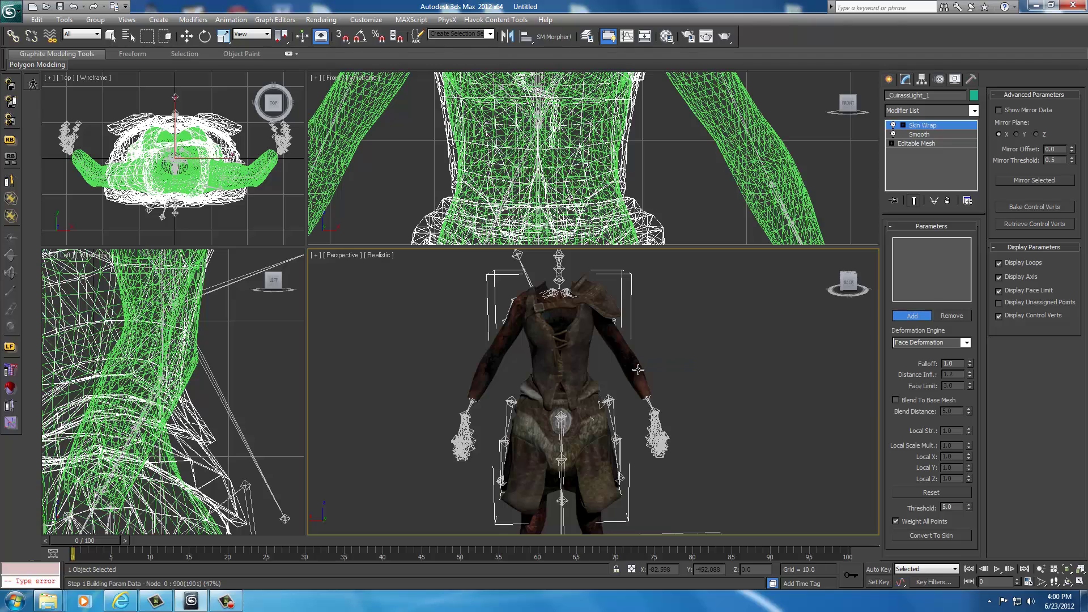
{"action": "left_click", "coordinate": [638, 369]}
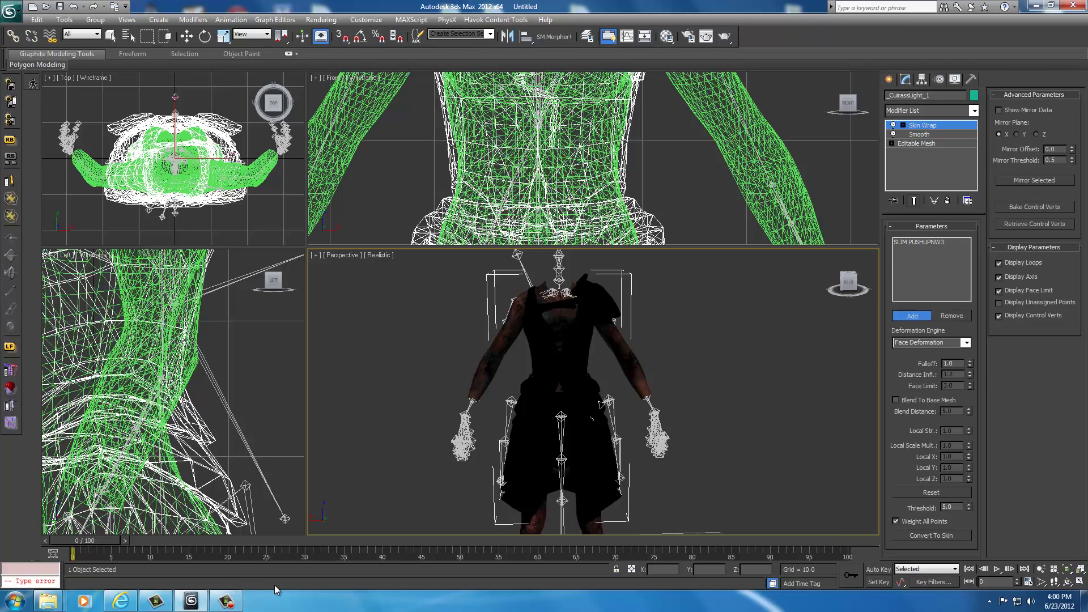
Step: Convert the Skin Wrap to a Skin modifier, delete Skin Wrap, and select the new Skin
{"action": "left_click", "coordinate": [931, 535]}
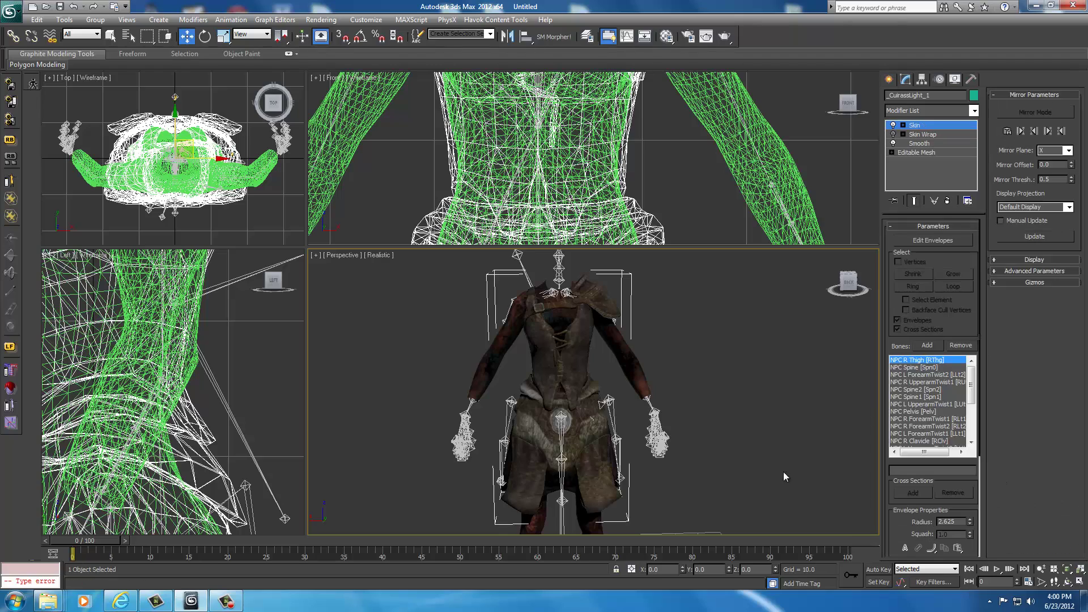
{"action": "left_click", "coordinate": [916, 134]}
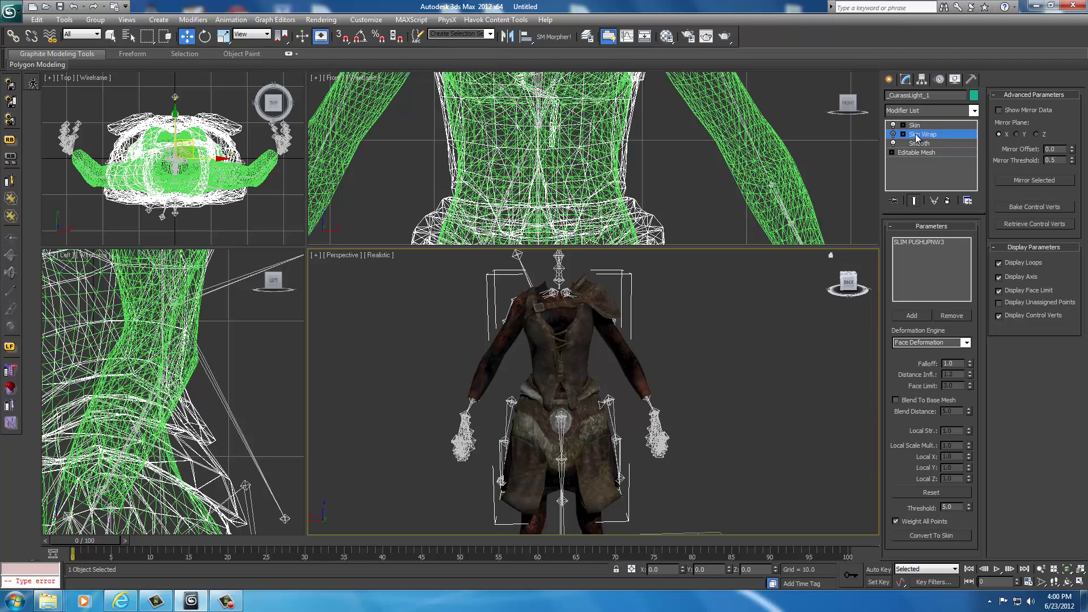
{"action": "right_click", "coordinate": [917, 136]}
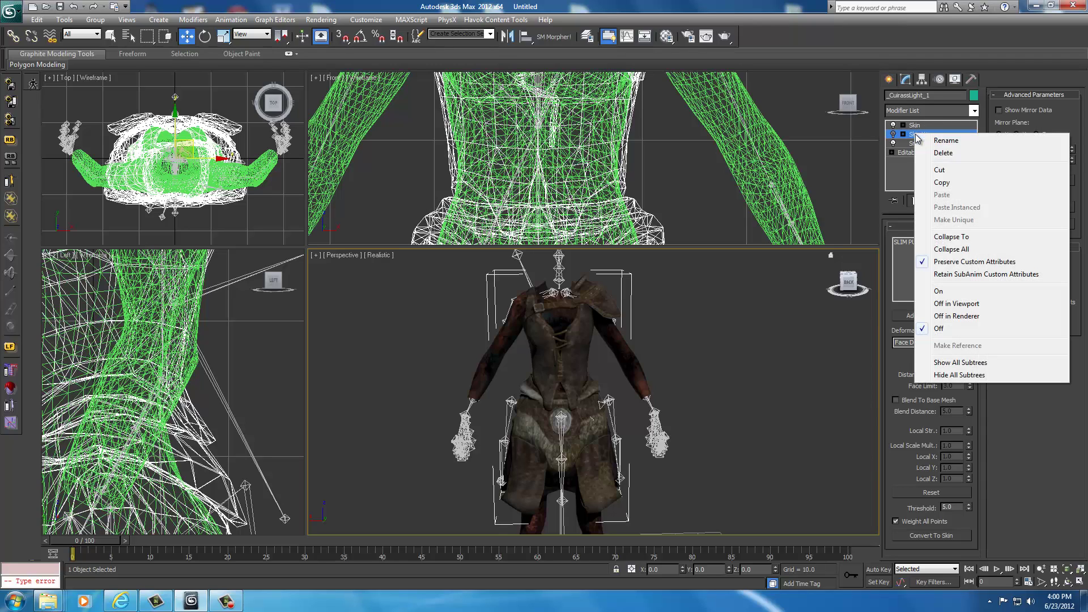
{"action": "left_click", "coordinate": [941, 153]}
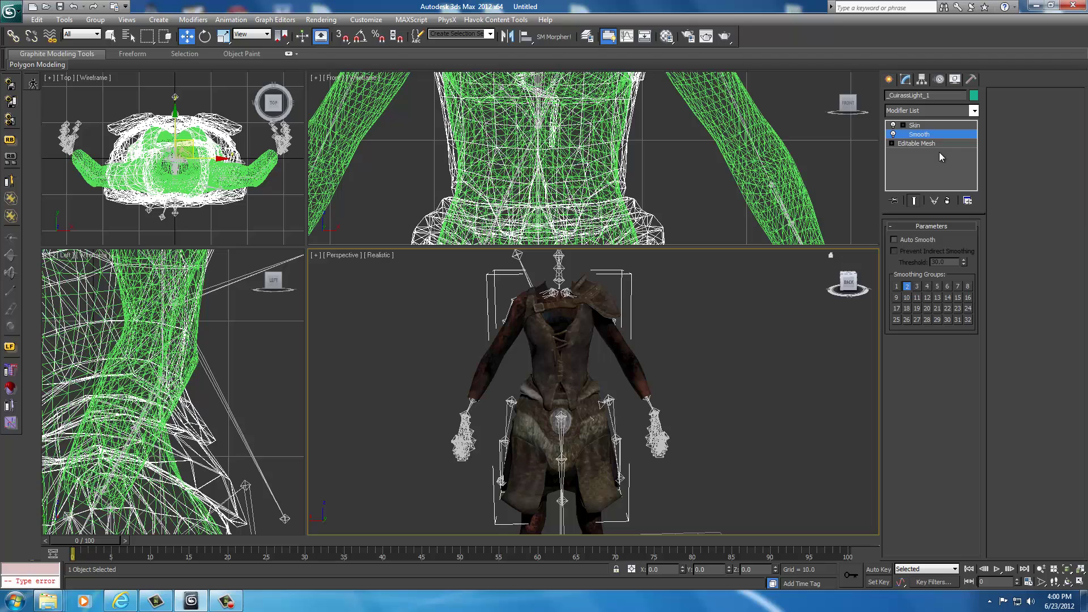
{"action": "left_click", "coordinate": [917, 125]}
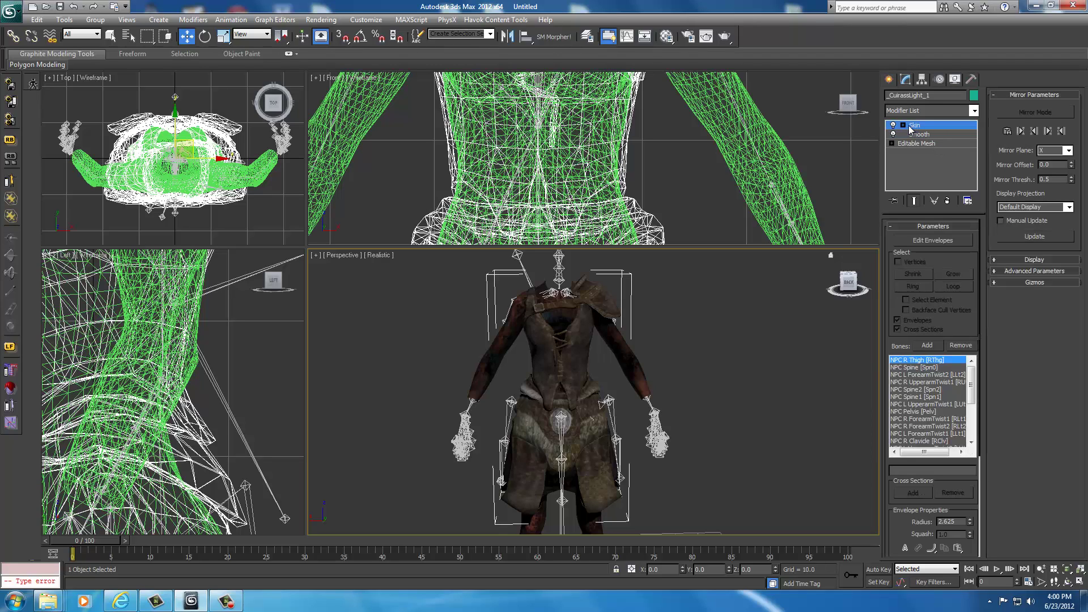
Step: Add a BSDismemberSkin modifier to the cuirass and select all its faces
{"action": "left_click", "coordinate": [973, 111]}
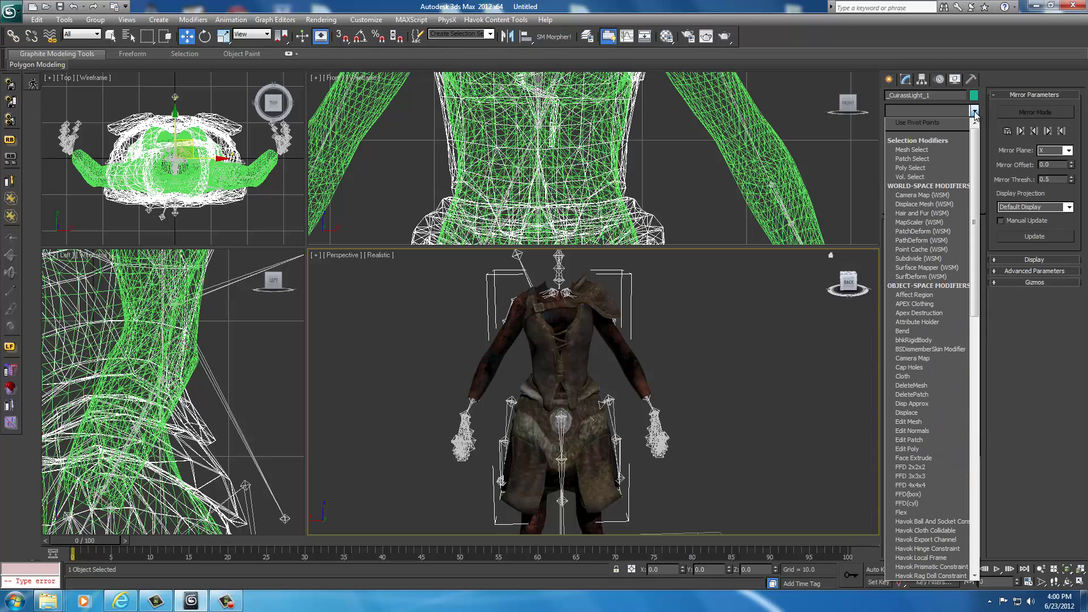
{"action": "left_click", "coordinate": [919, 350]}
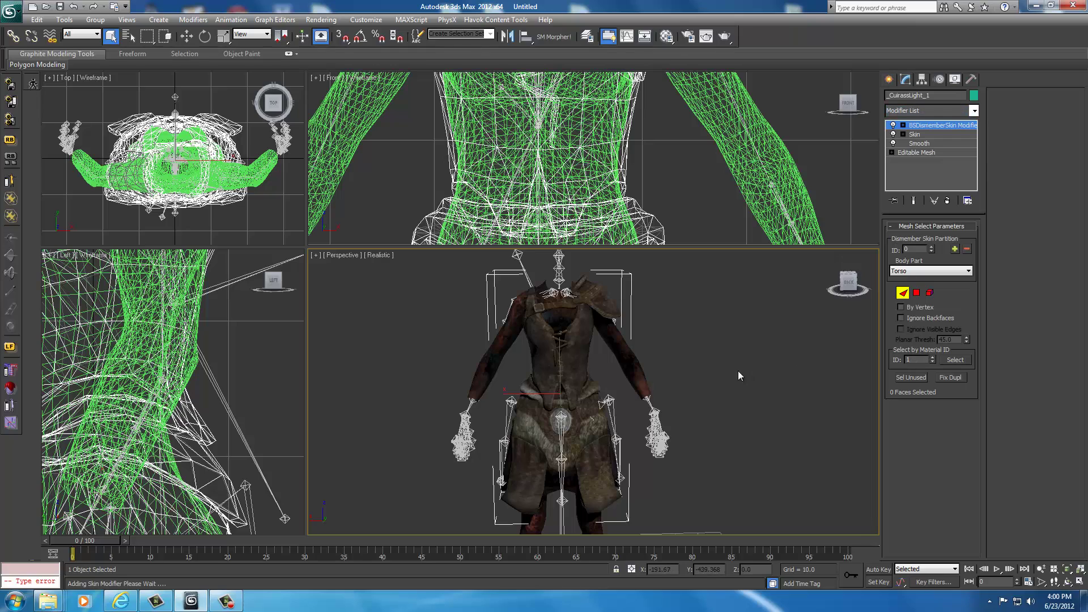
{"action": "scroll", "coordinate": [738, 370], "scroll_direction": "down", "scroll_amount": 5}
{"action": "scroll", "coordinate": [724, 380], "scroll_direction": "up", "scroll_amount": 2}
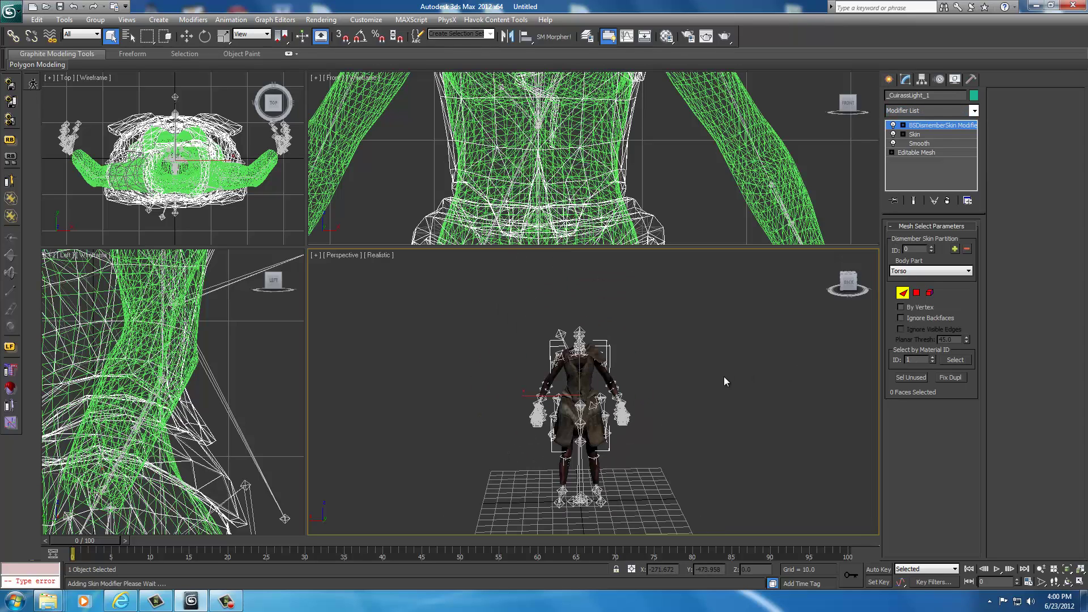
{"action": "left_click_drag", "start_coordinate": [460, 291], "coordinate": [696, 533]}
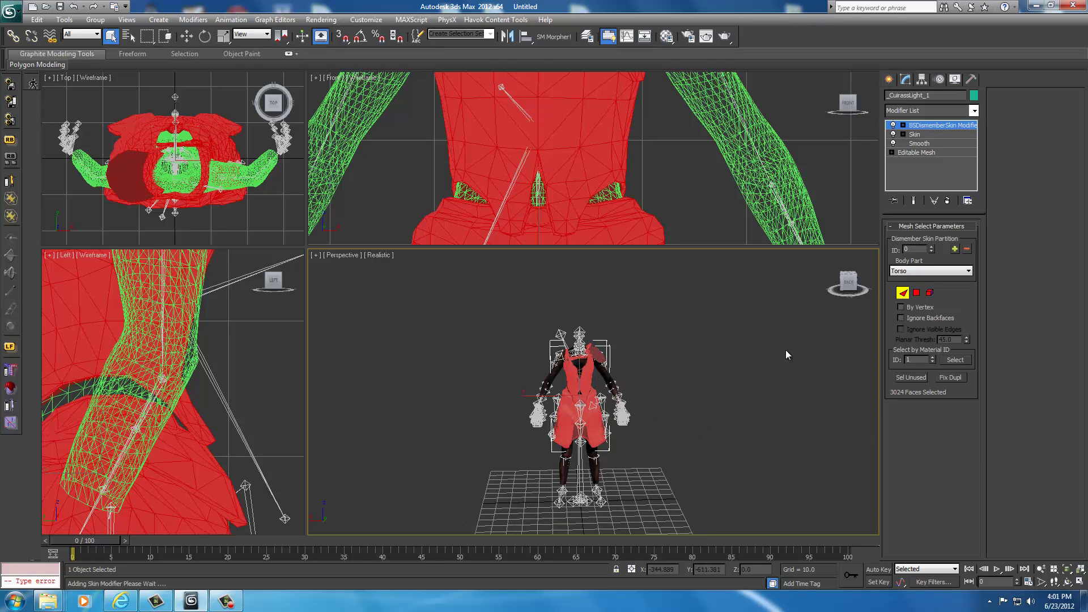
Step: Set the body part to Skyrim Torso 1 and reselect all 3024 cuirass faces
{"action": "left_click", "coordinate": [940, 271]}
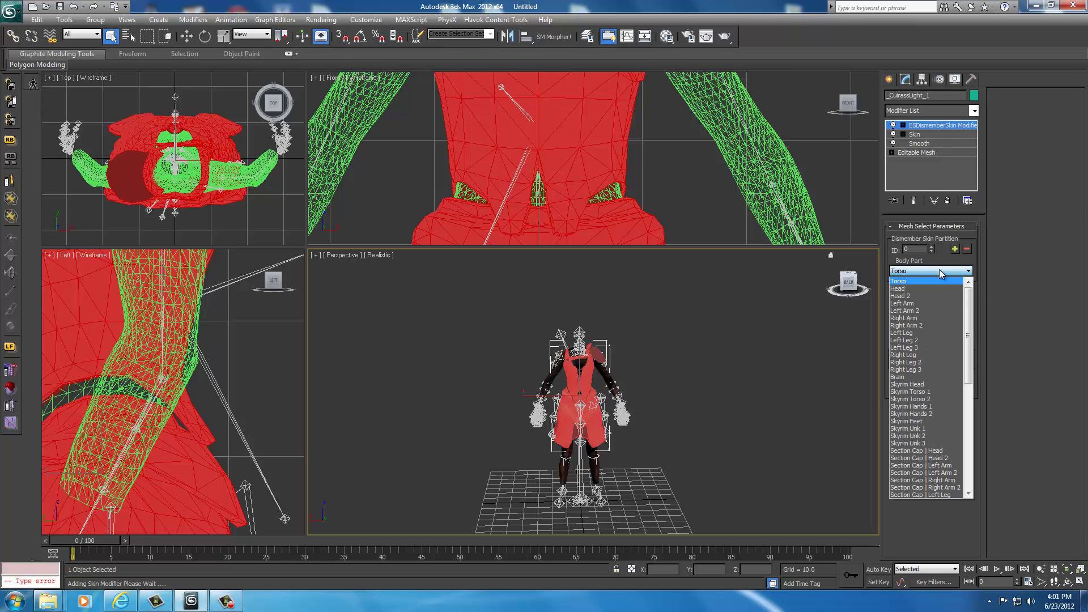
{"action": "left_click", "coordinate": [909, 392]}
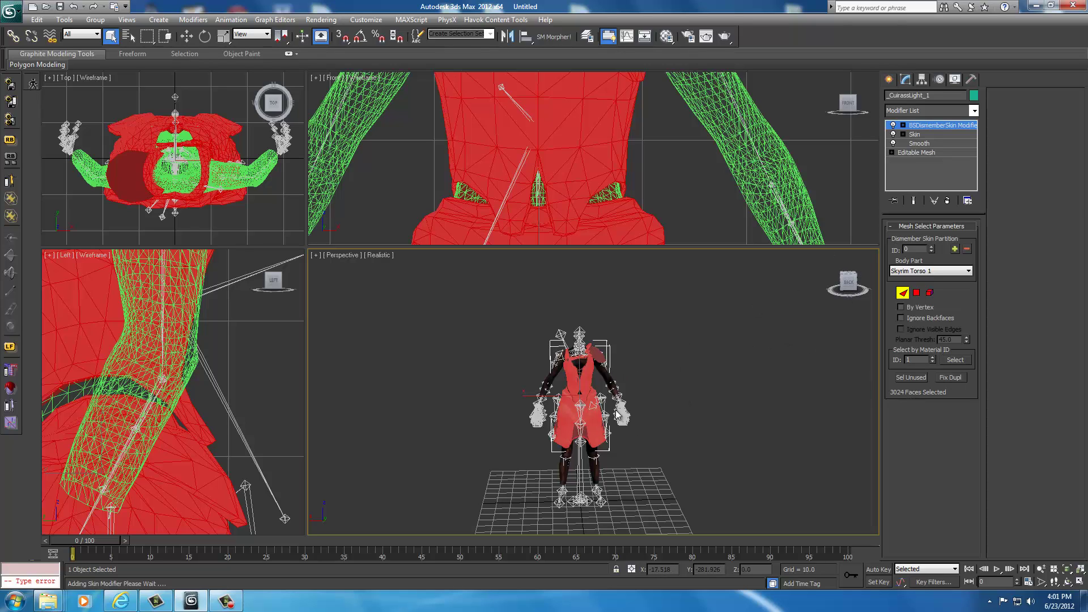
{"action": "left_click", "coordinate": [717, 376]}
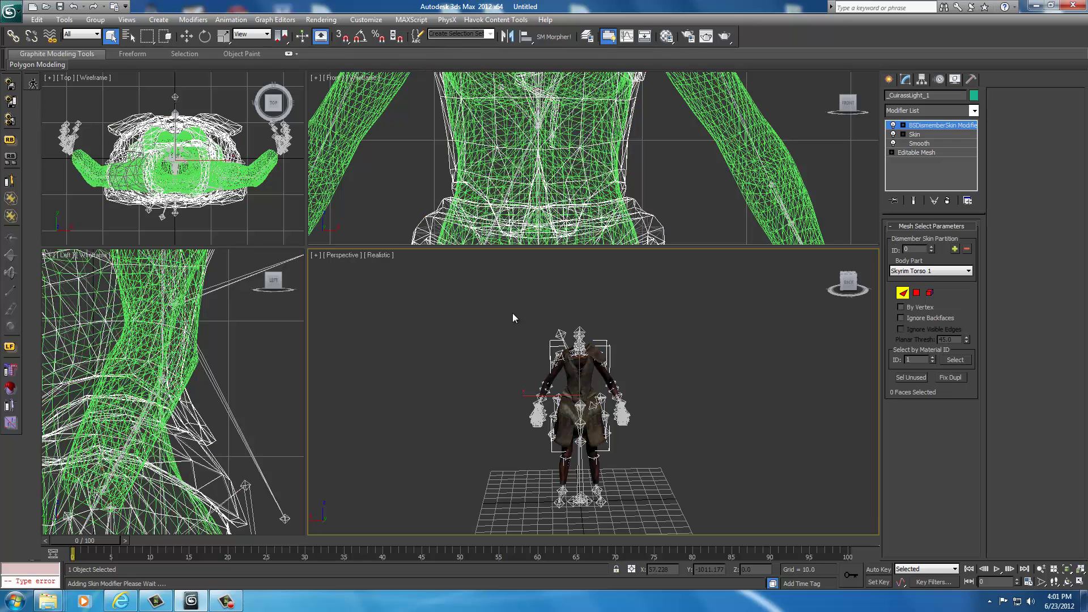
{"action": "left_click_drag", "start_coordinate": [500, 297], "coordinate": [695, 504]}
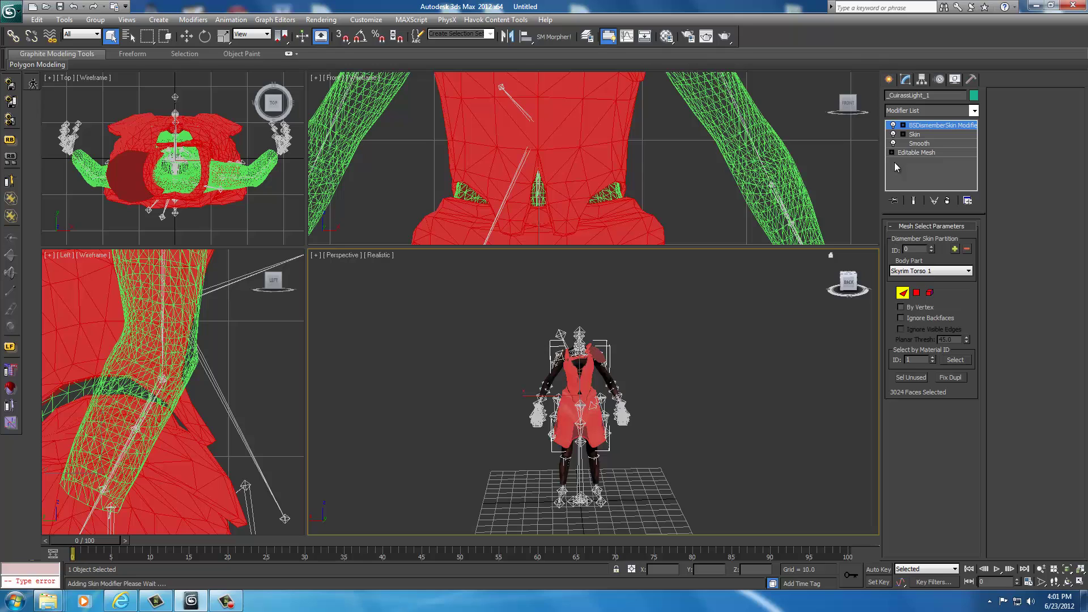
{"action": "left_click", "coordinate": [891, 81]}
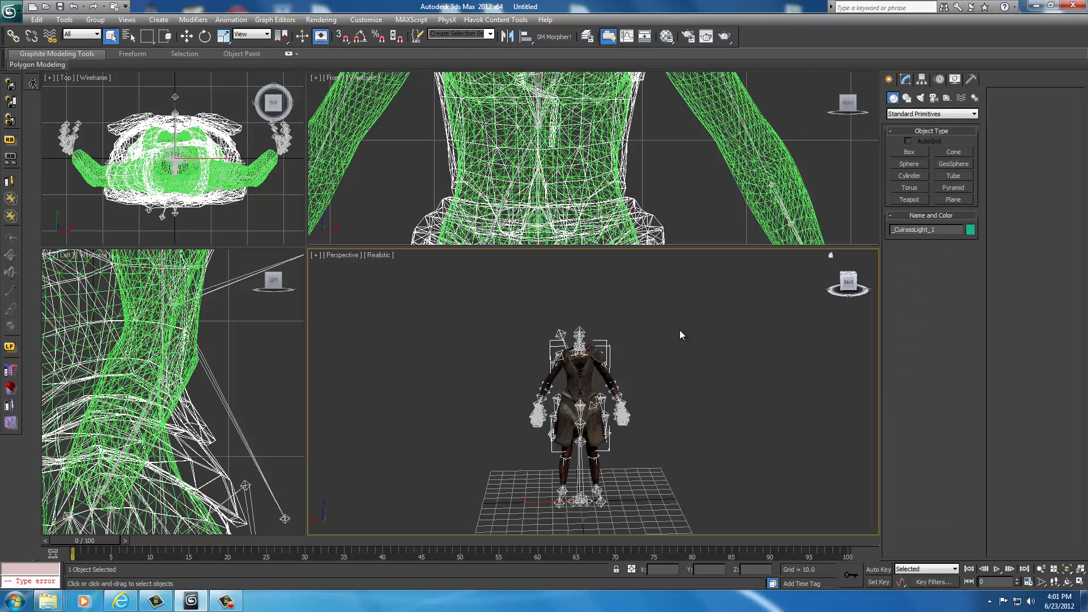